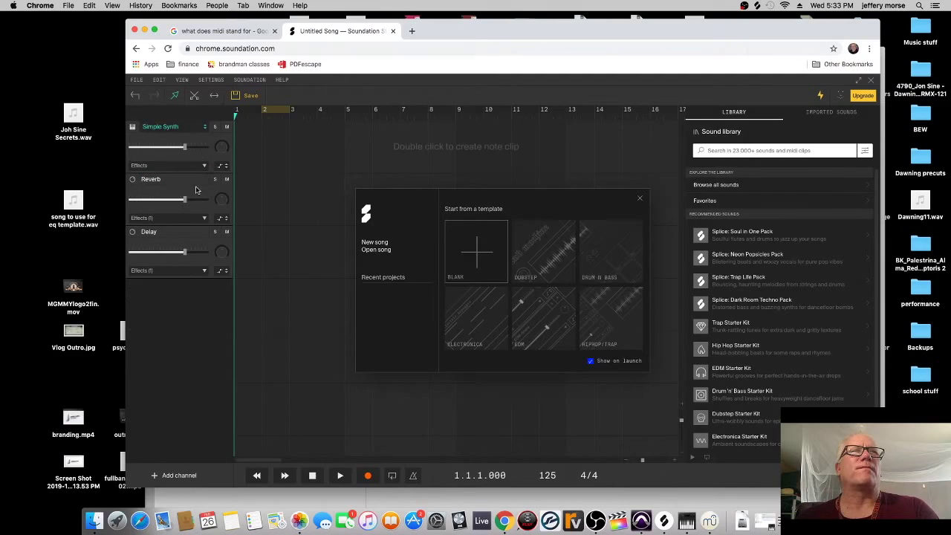
Add two instrument channels to the untitled song and dismiss the start-from-template window.
{"action": "left_click", "coordinate": [157, 477]}
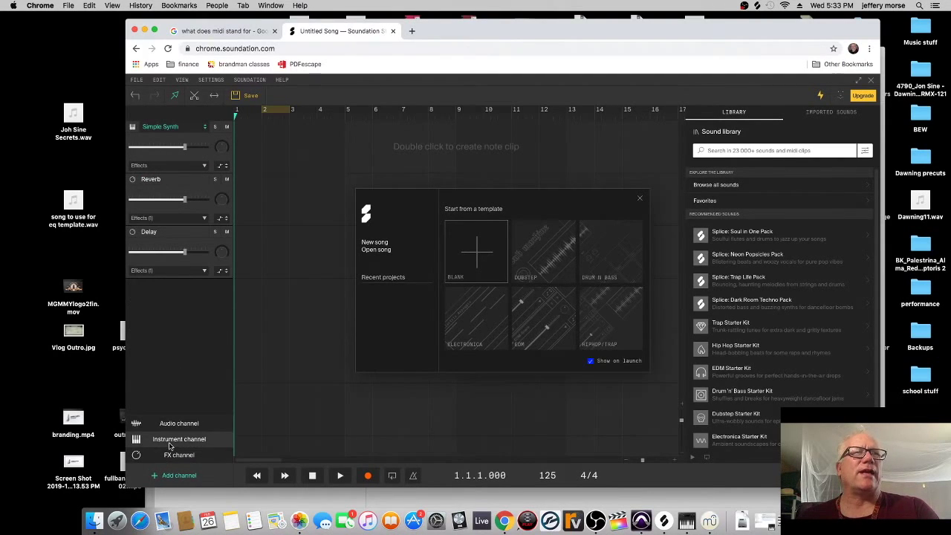
{"action": "left_click", "coordinate": [170, 444]}
{"action": "left_click", "coordinate": [156, 479]}
{"action": "left_click", "coordinate": [170, 443]}
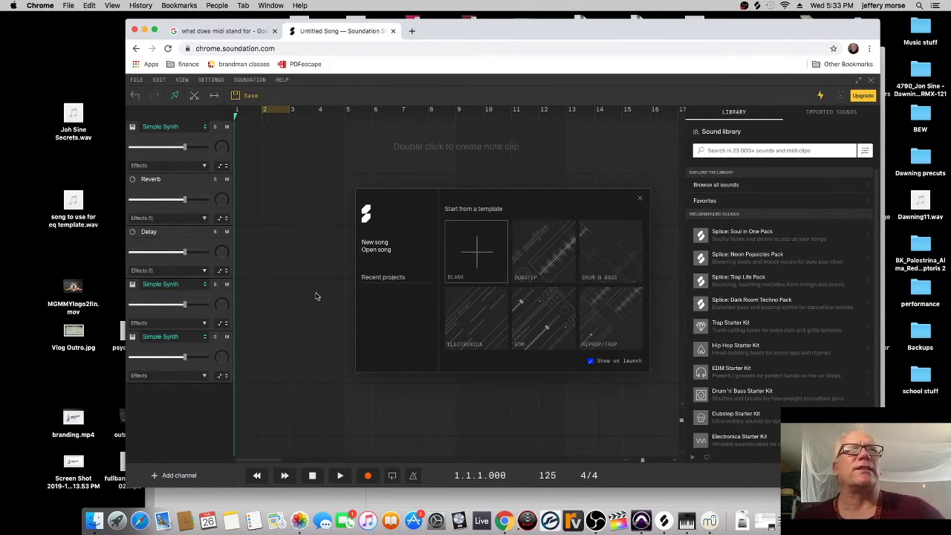
{"action": "left_click", "coordinate": [640, 201]}
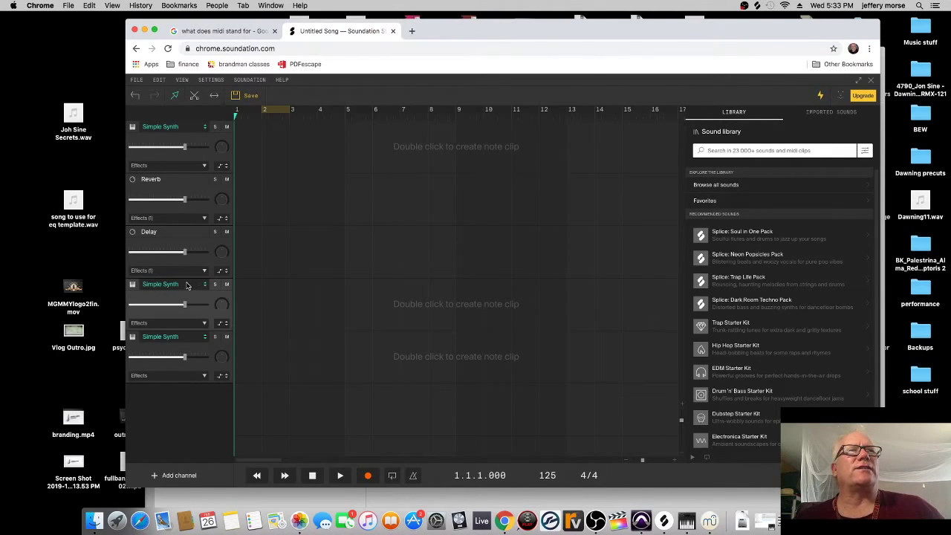
Set the first channel's instrument to DrumMachine with Kit 8 and close the instrument window.
{"action": "left_click", "coordinate": [182, 141]}
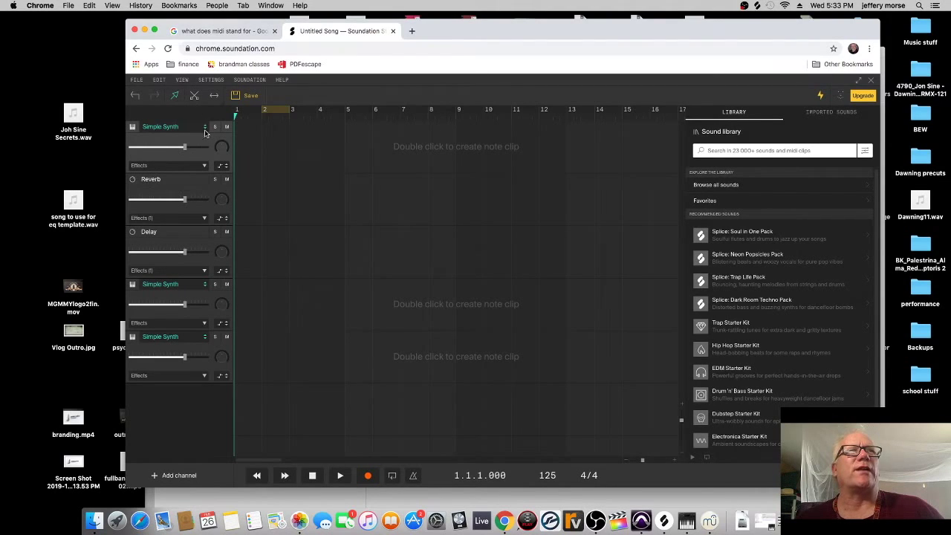
{"action": "left_click", "coordinate": [205, 127]}
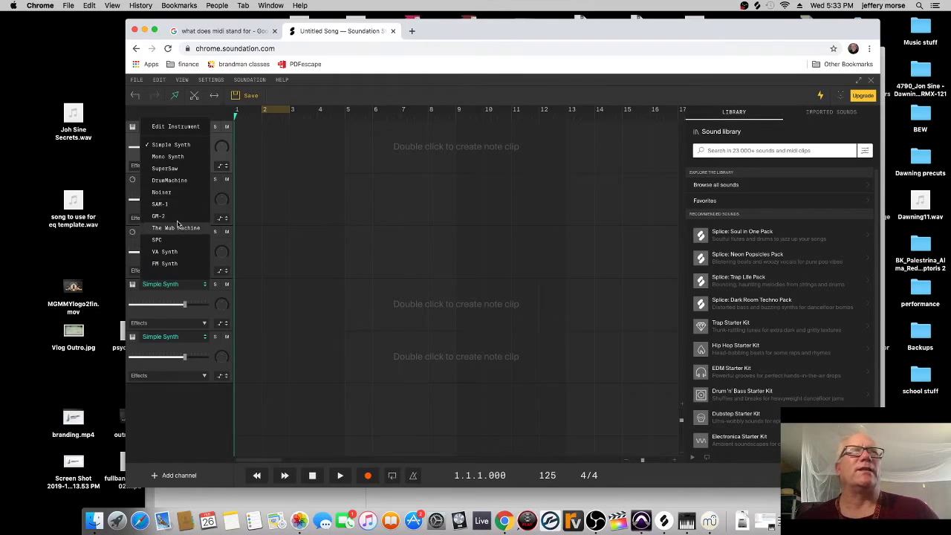
{"action": "left_click", "coordinate": [181, 183]}
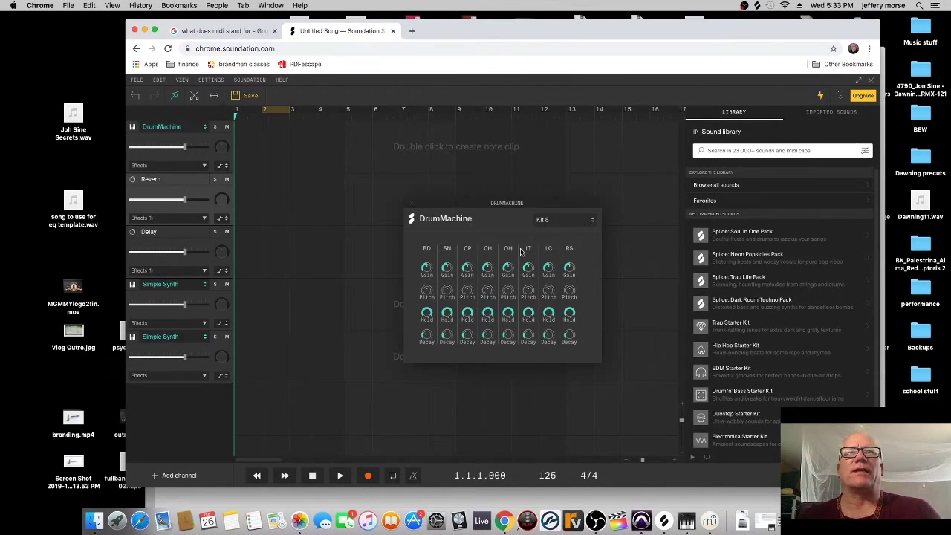
{"action": "left_click", "coordinate": [592, 221]}
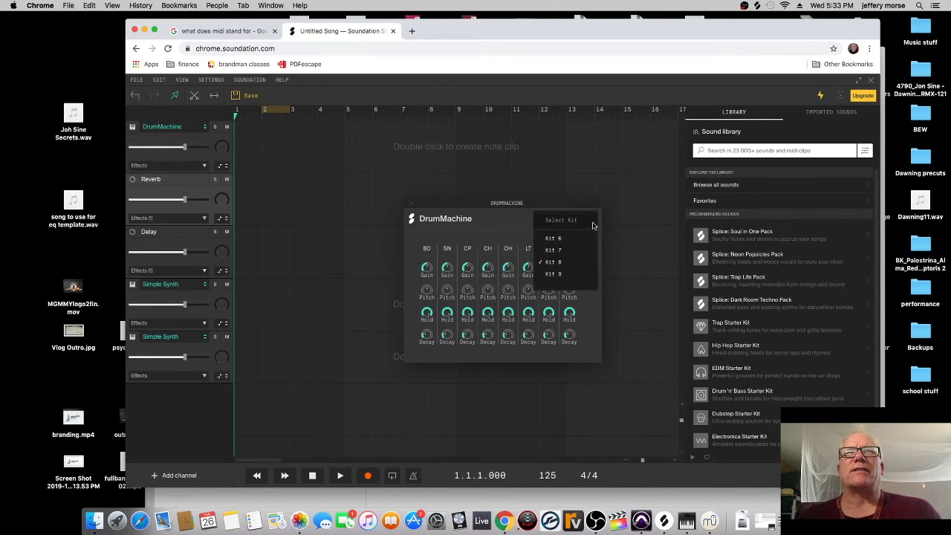
{"action": "left_click", "coordinate": [566, 265]}
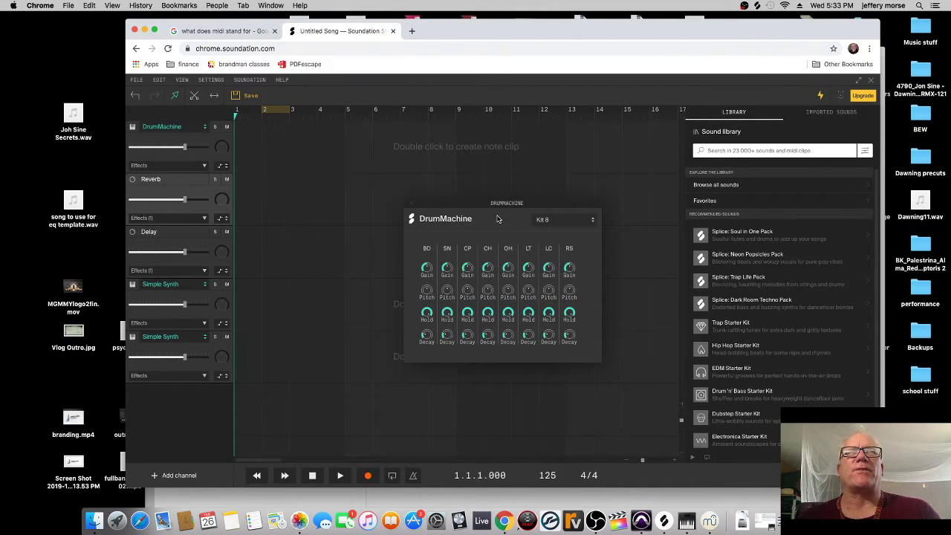
{"action": "left_click", "coordinate": [411, 205]}
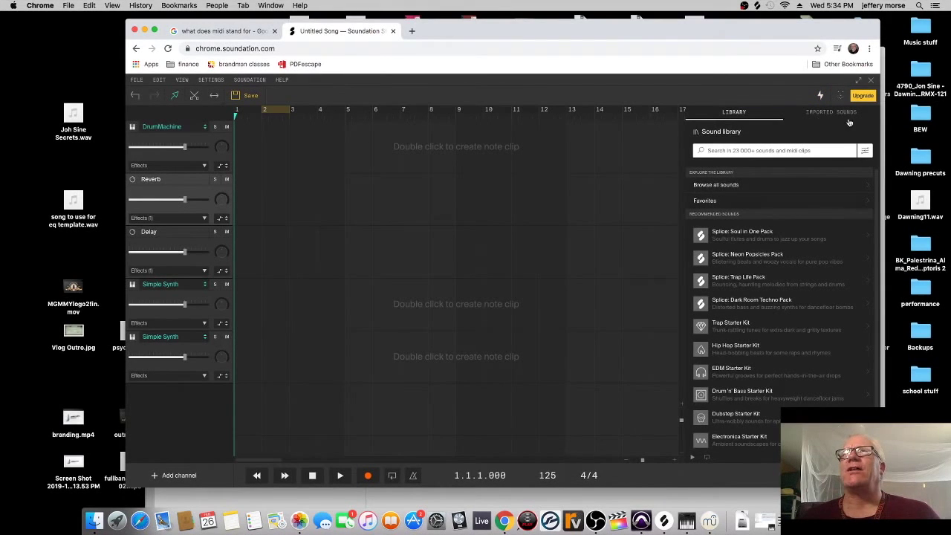
Examine the imported sounds section and the recommended packs in the sound library.
{"action": "left_click", "coordinate": [849, 114]}
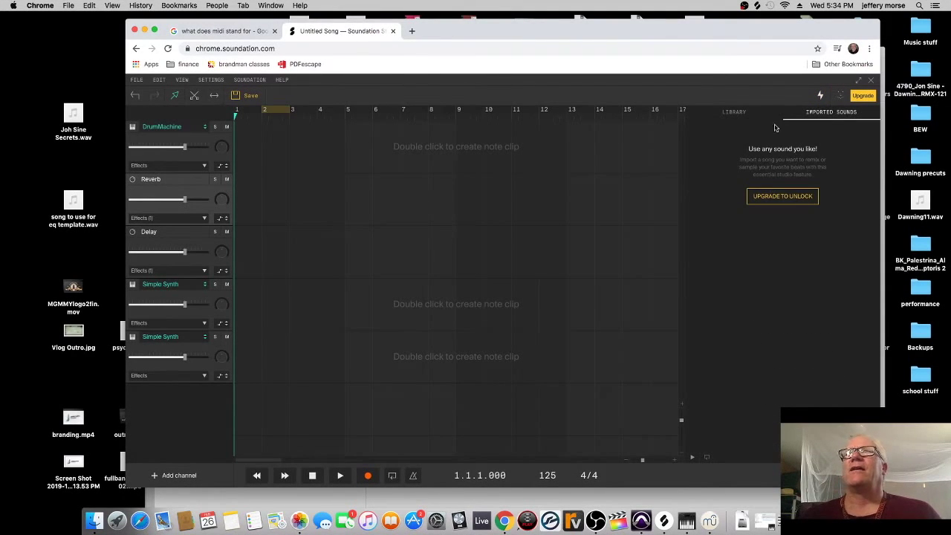
{"action": "left_click", "coordinate": [732, 113]}
{"action": "scroll", "coordinate": [756, 409], "scroll_direction": "down", "scroll_amount": 2}
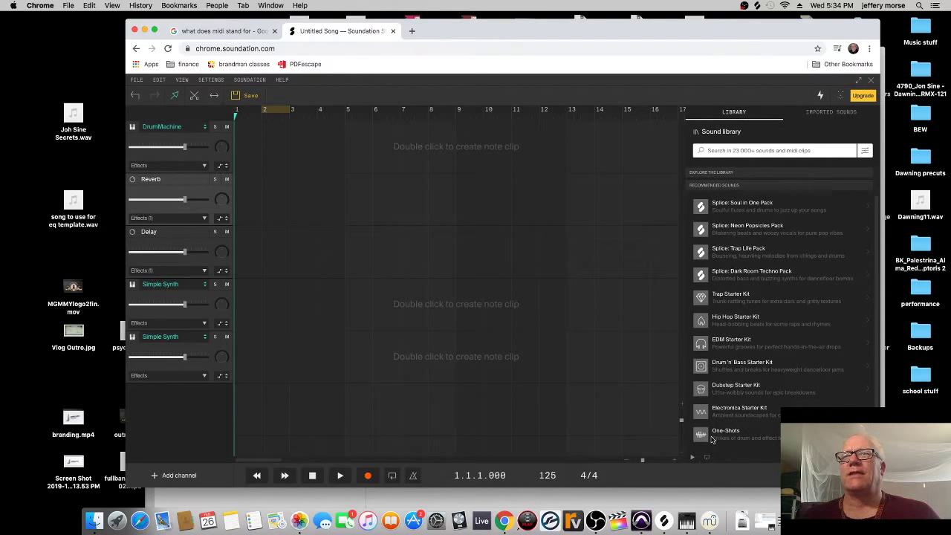
{"action": "scroll", "coordinate": [711, 439], "scroll_direction": "up", "scroll_amount": 2}
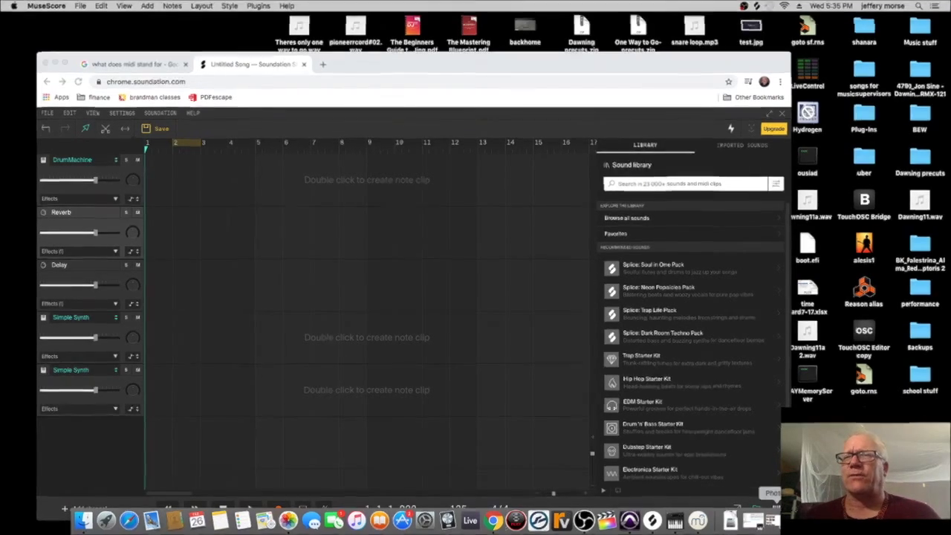
Switch to Finder, collapse the Cymatics Vol 5 folder inside the Midi folder and examine the contents of the videogames folder.
{"action": "left_click", "coordinate": [604, 225]}
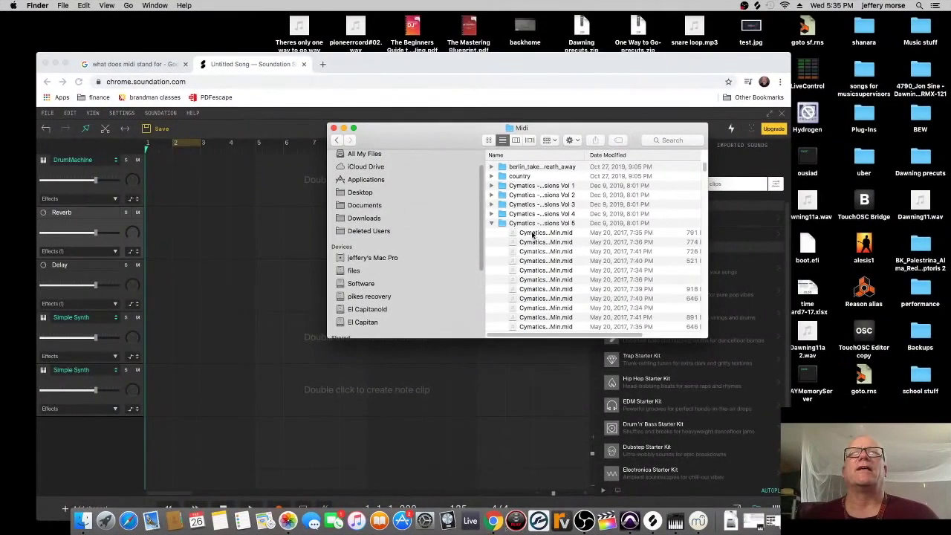
{"action": "left_click", "coordinate": [491, 222]}
{"action": "scroll", "coordinate": [580, 232], "scroll_direction": "down", "scroll_amount": 10}
{"action": "scroll", "coordinate": [575, 236], "scroll_direction": "up", "scroll_amount": 15}
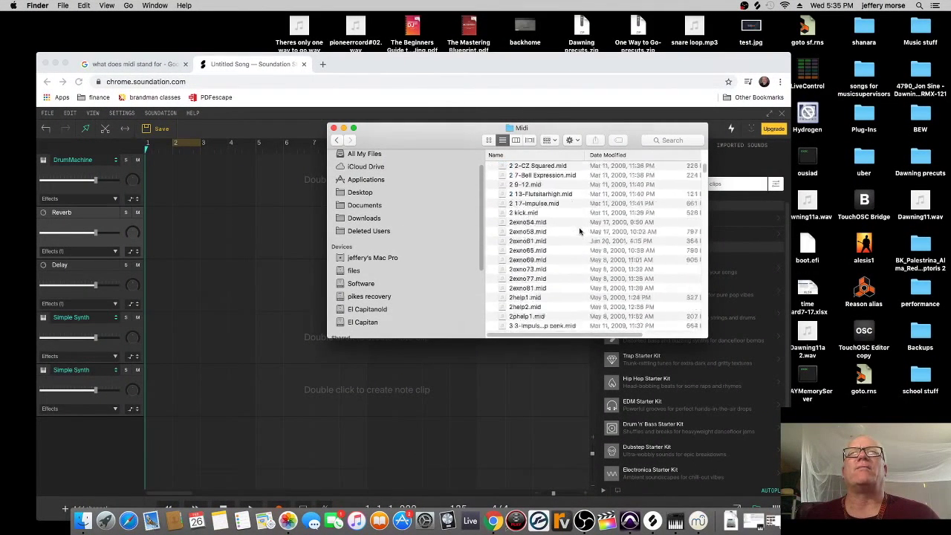
{"action": "left_click", "coordinate": [491, 235]}
{"action": "left_click", "coordinate": [496, 236]}
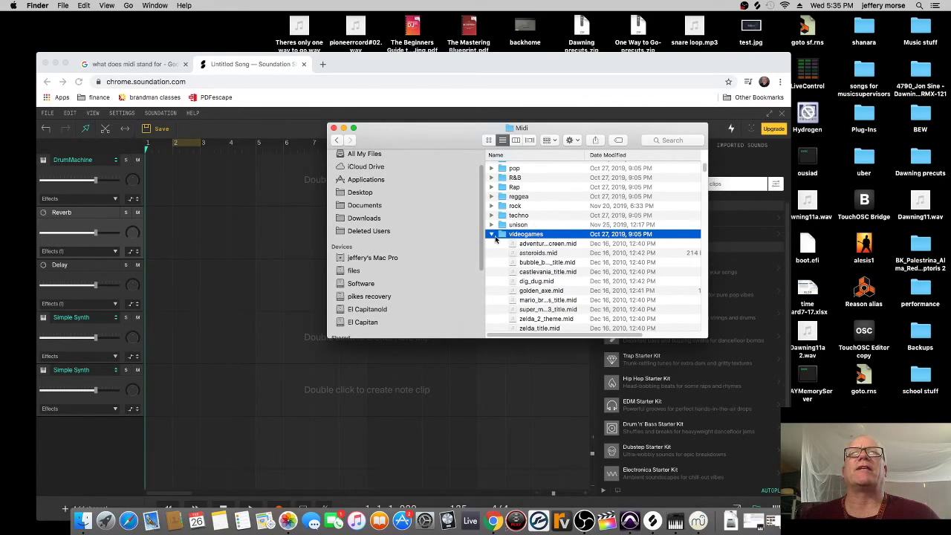
{"action": "left_click", "coordinate": [490, 235]}
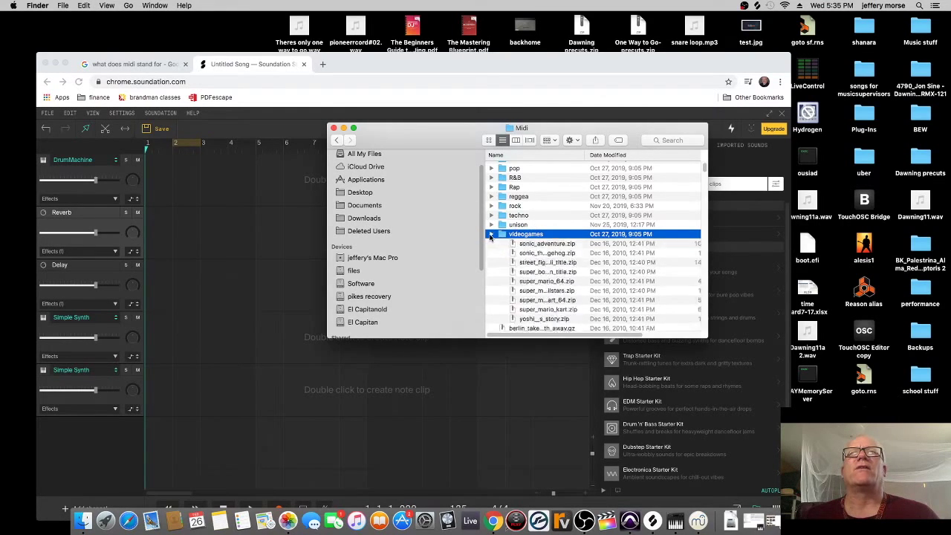
{"action": "scroll", "coordinate": [549, 256], "scroll_direction": "down", "scroll_amount": 5}
{"action": "scroll", "coordinate": [549, 257], "scroll_direction": "up", "scroll_amount": 8}
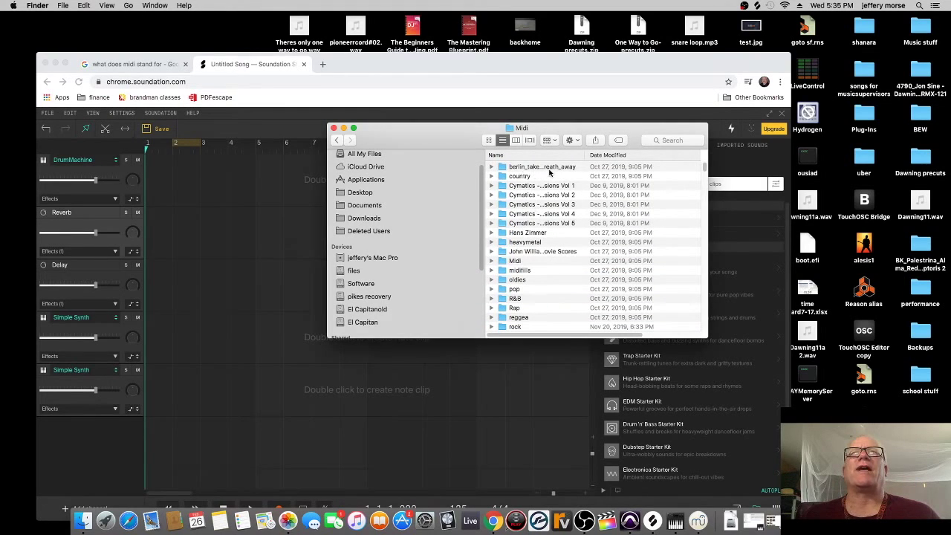
Examine the MIDI files inside the pop subfolder of the Midi folder and collapse it again.
{"action": "scroll", "coordinate": [530, 297], "scroll_direction": "down", "scroll_amount": 4}
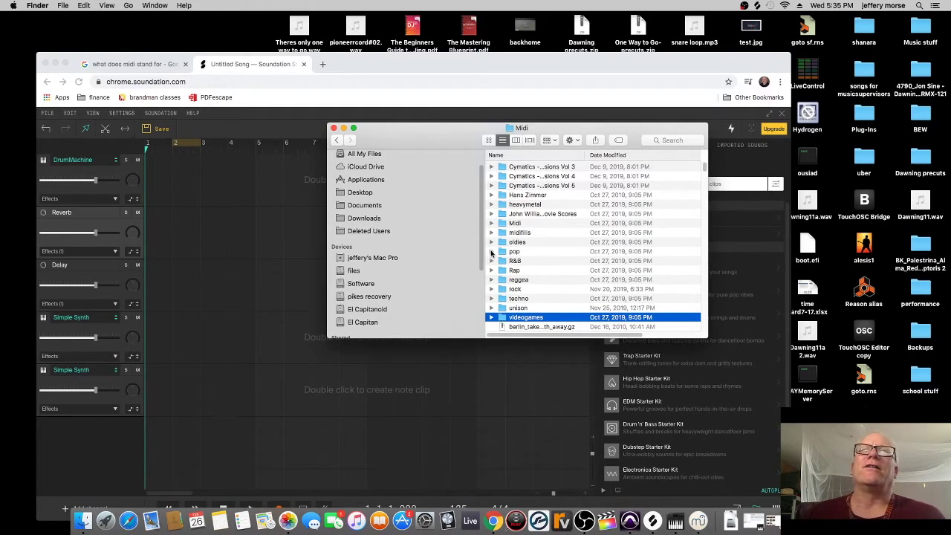
{"action": "left_click", "coordinate": [490, 252]}
{"action": "scroll", "coordinate": [575, 296], "scroll_direction": "down", "scroll_amount": 2}
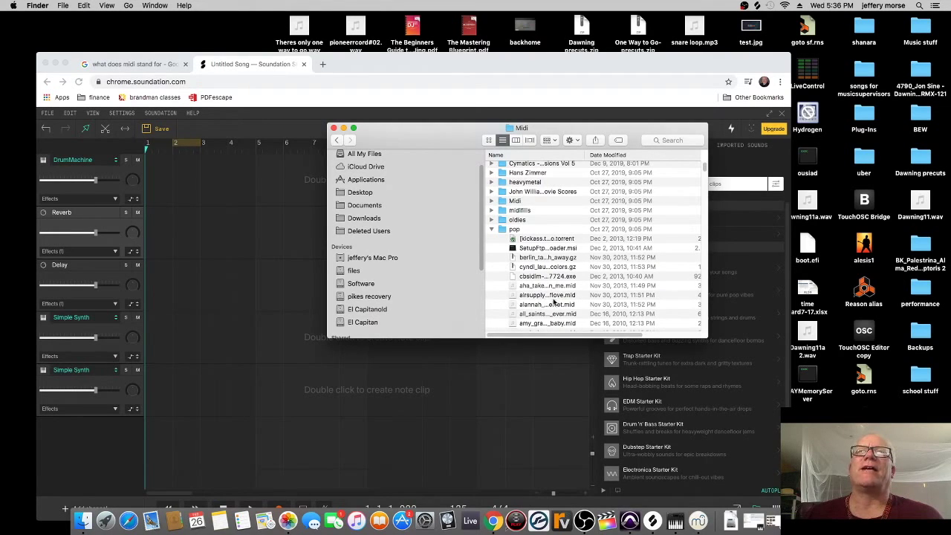
{"action": "scroll", "coordinate": [553, 318], "scroll_direction": "down", "scroll_amount": 2}
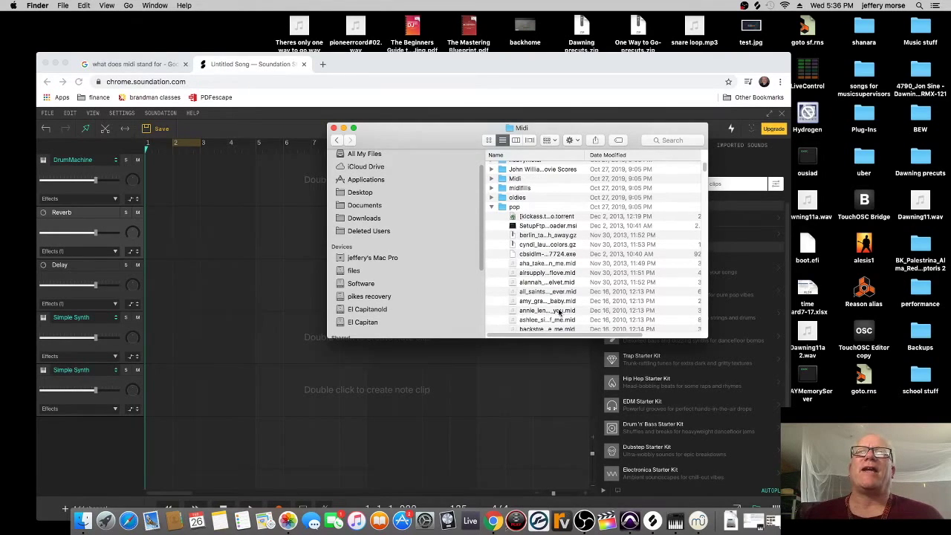
{"action": "scroll", "coordinate": [557, 303], "scroll_direction": "down", "scroll_amount": 5}
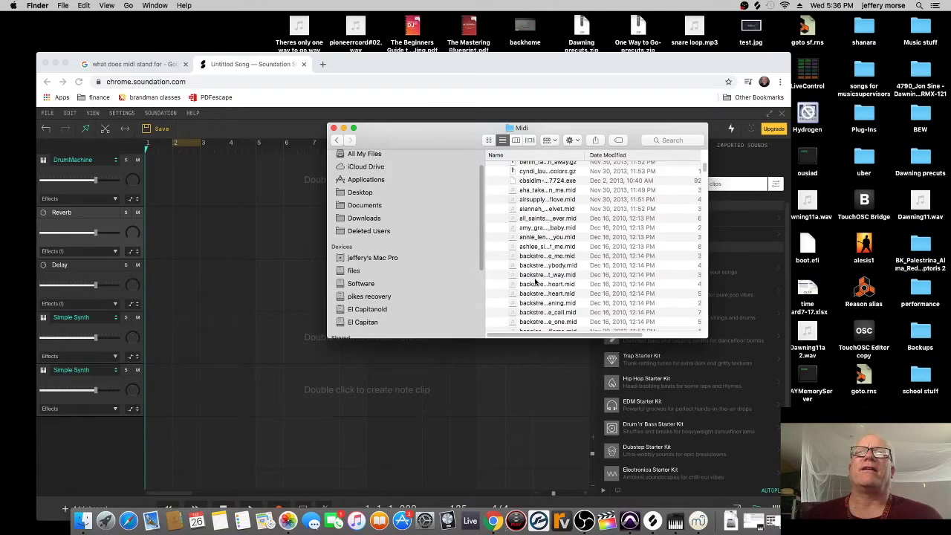
{"action": "scroll", "coordinate": [546, 256], "scroll_direction": "up", "scroll_amount": 8}
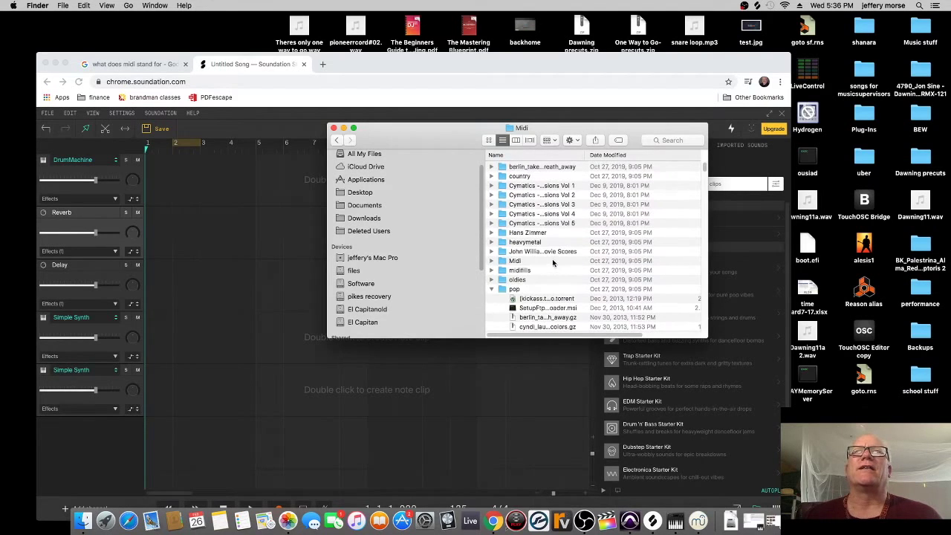
{"action": "left_click", "coordinate": [492, 289]}
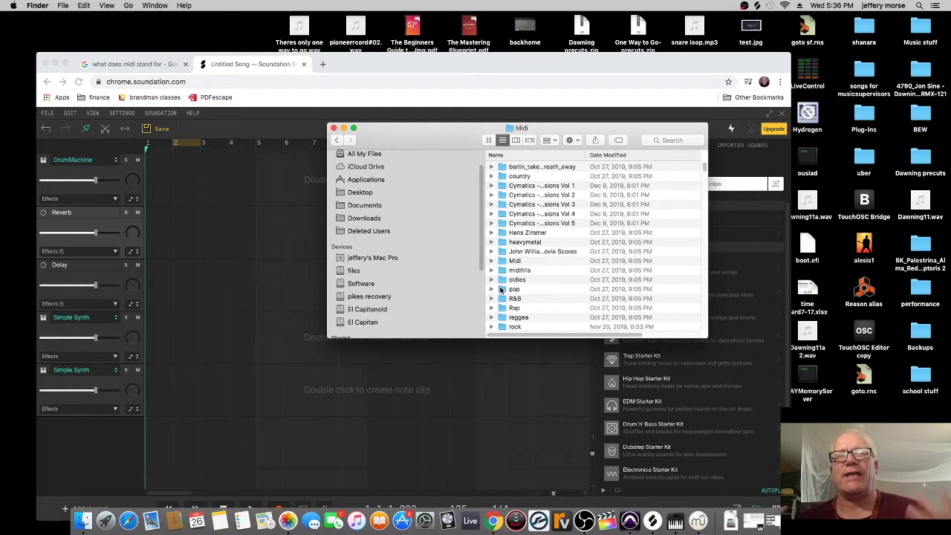
Import 909kit_12.mid from the Midi folder into the song and move its clip to bar 1 of the DrumMachine channel.
{"action": "scroll", "coordinate": [513, 289], "scroll_direction": "down", "scroll_amount": 3}
{"action": "left_click", "coordinate": [520, 296]}
{"action": "key", "text": "Right"}
{"action": "scroll", "coordinate": [523, 297], "scroll_direction": "down", "scroll_amount": 5}
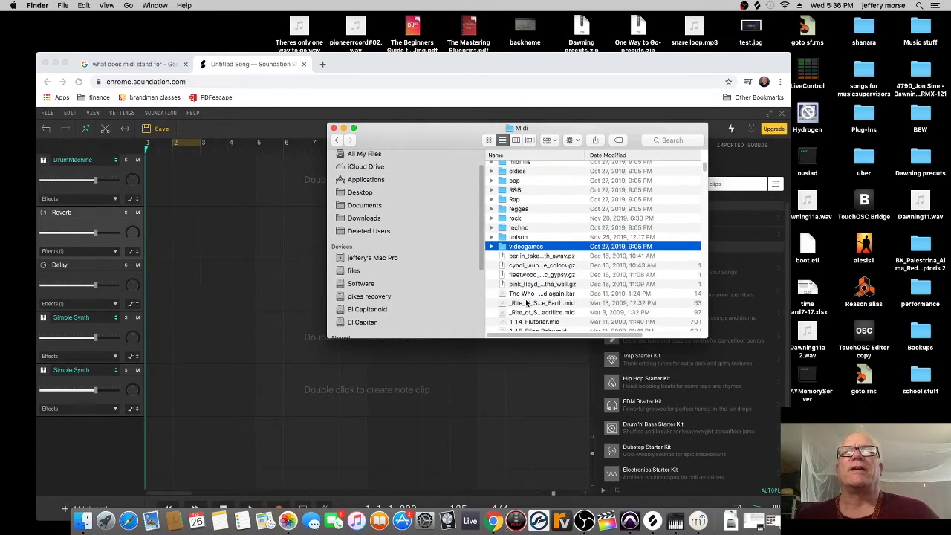
{"action": "scroll", "coordinate": [526, 301], "scroll_direction": "down", "scroll_amount": 5}
{"action": "scroll", "coordinate": [519, 297], "scroll_direction": "down", "scroll_amount": 10}
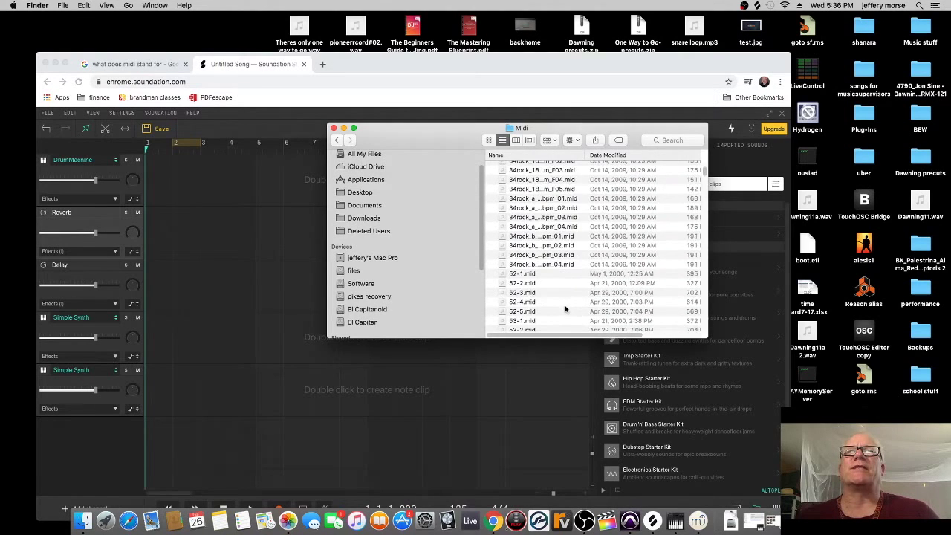
{"action": "scroll", "coordinate": [564, 308], "scroll_direction": "down", "scroll_amount": 10}
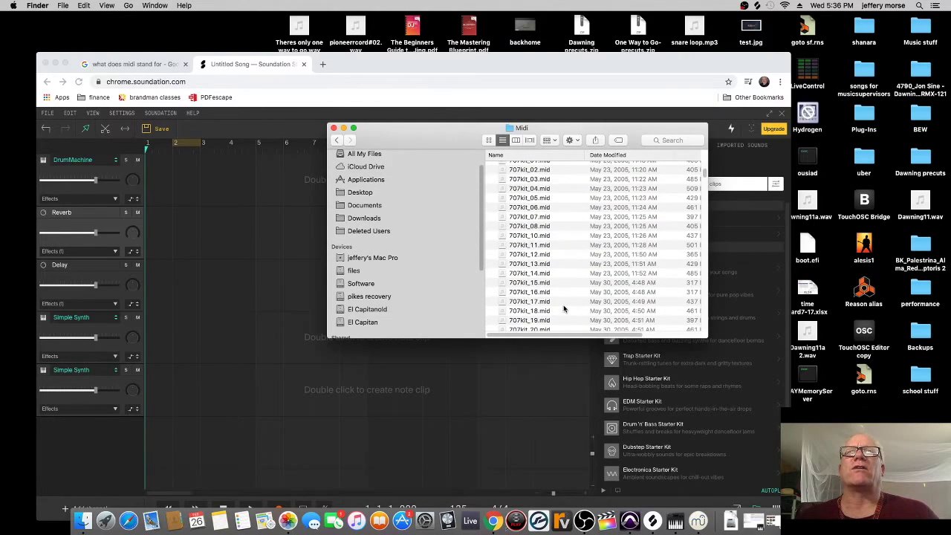
{"action": "left_click_drag", "start_coordinate": [520, 273], "coordinate": [208, 184]}
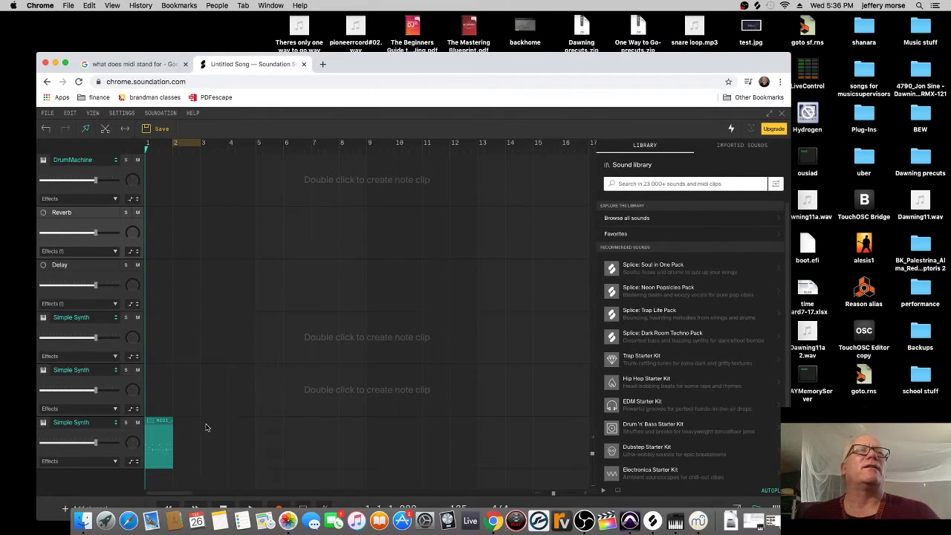
{"action": "left_click_drag", "start_coordinate": [166, 435], "coordinate": [160, 191]}
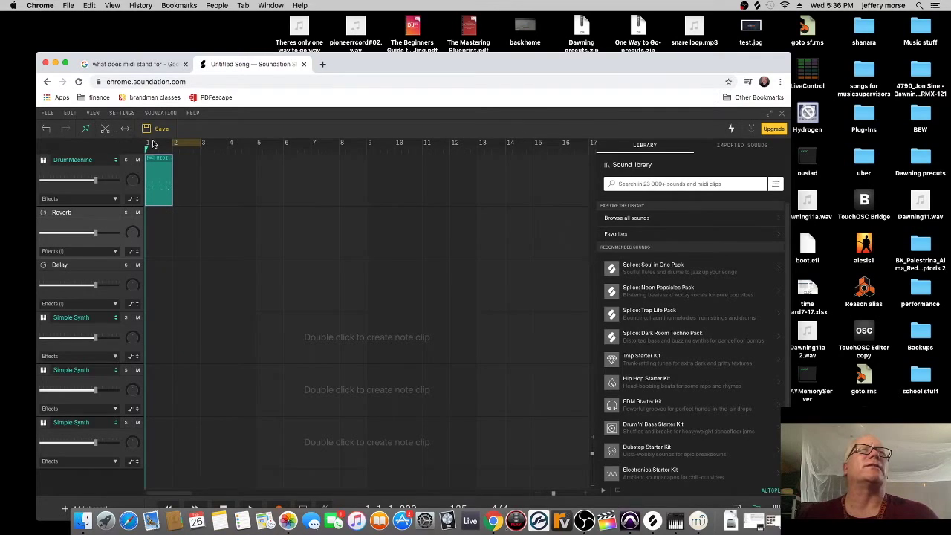
Set the loop region to bar 1, play the looped drum clip and stop playback.
{"action": "left_click_drag", "start_coordinate": [147, 146], "coordinate": [178, 143]}
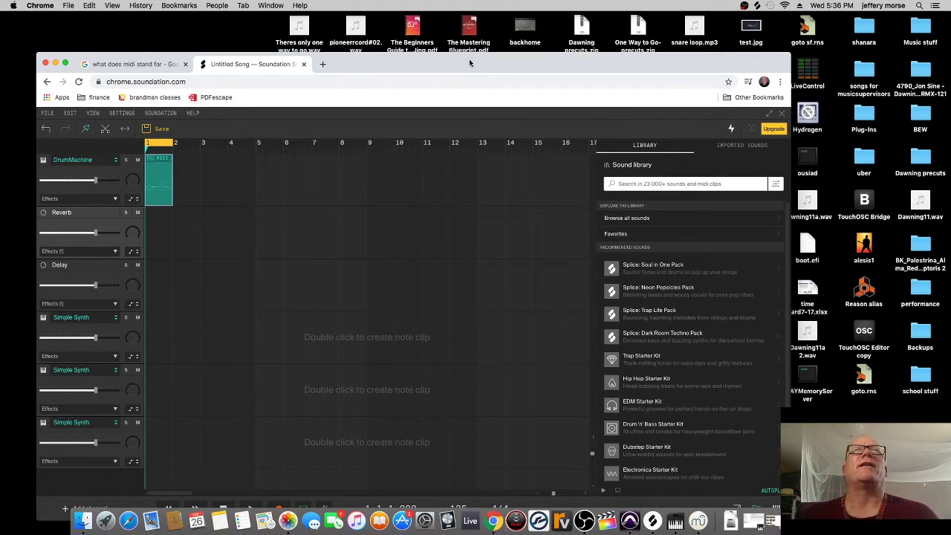
{"action": "left_click_drag", "start_coordinate": [470, 63], "coordinate": [482, 36]}
{"action": "left_click", "coordinate": [273, 486]}
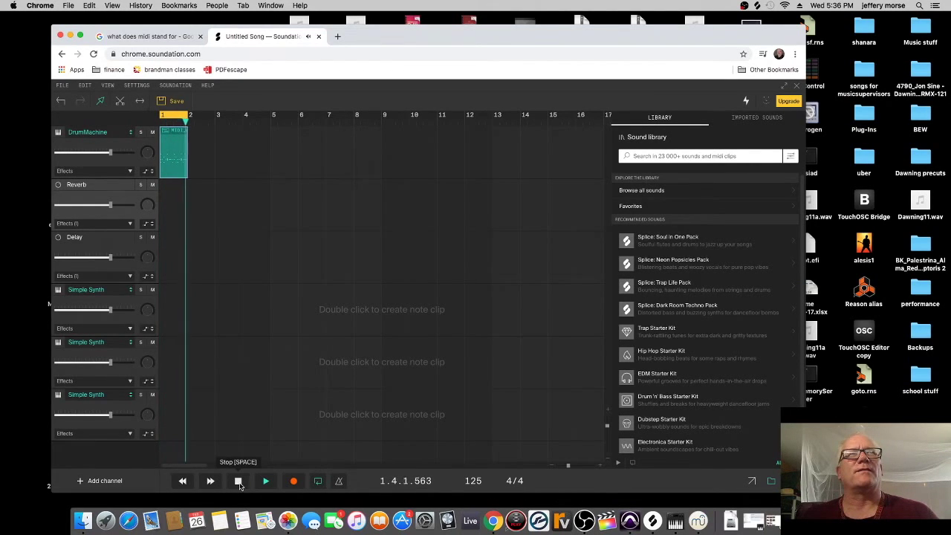
{"action": "left_click", "coordinate": [238, 481]}
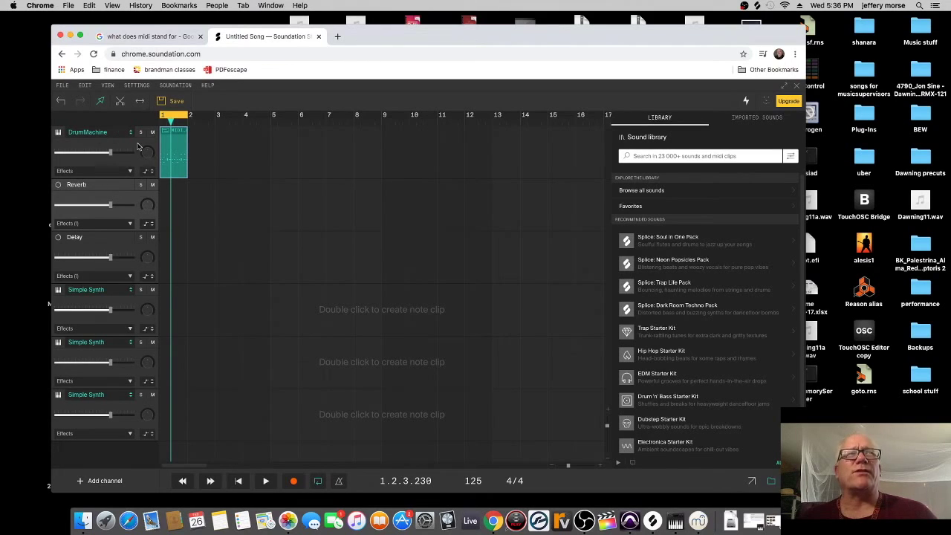
Delete the MIDI clip from the DrumMachine channel.
{"action": "left_click", "coordinate": [174, 135]}
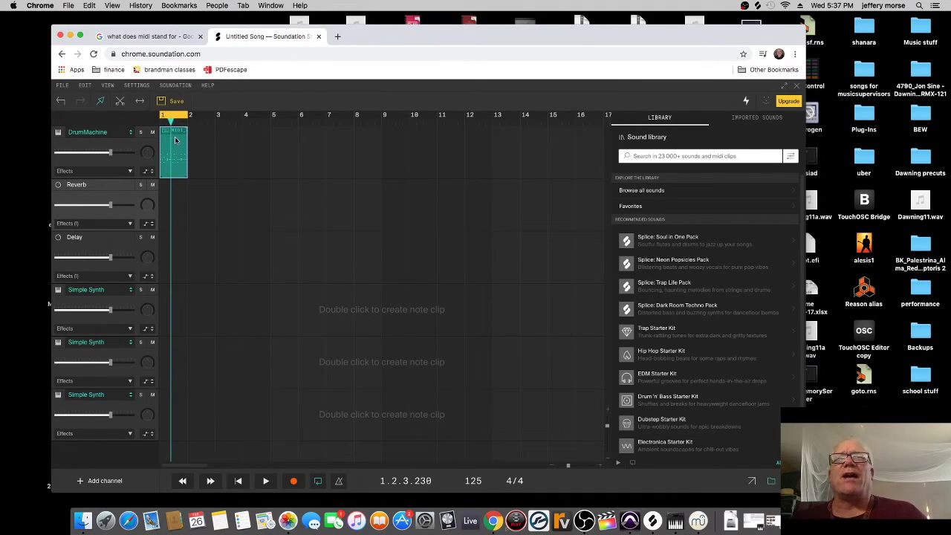
{"action": "key", "text": "Delete"}
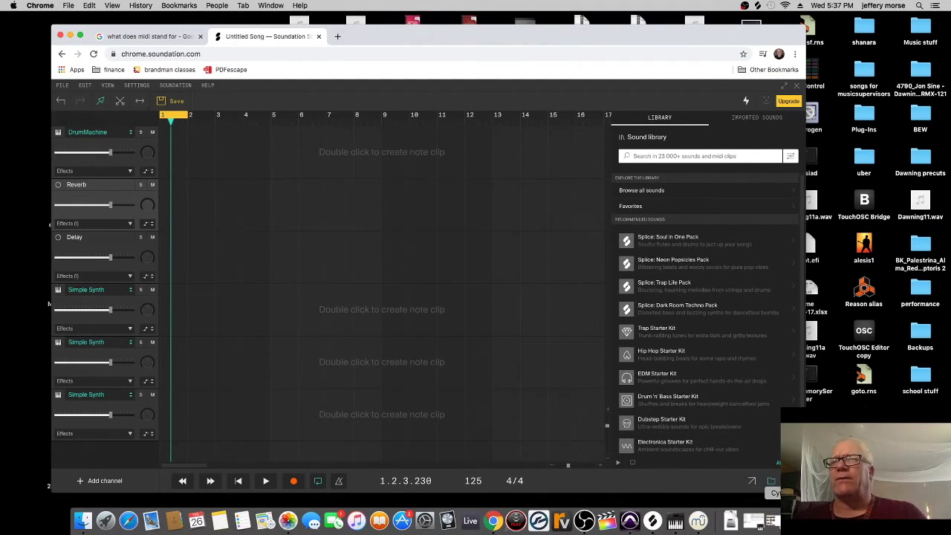
Select 8bk_sb_abe_02_49.mid in the Midi folder and minimize the MuseScore window covering the Soundation song.
{"action": "left_click", "coordinate": [773, 520]}
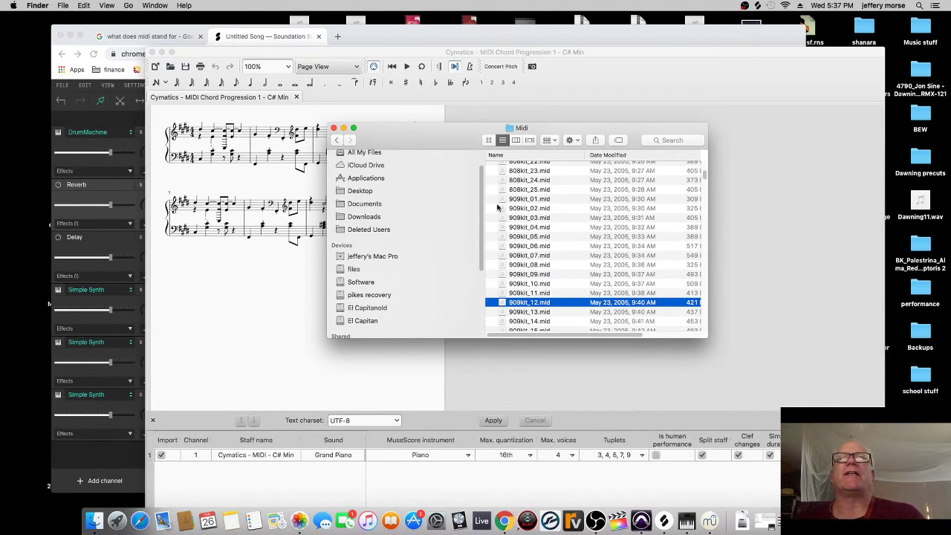
{"action": "scroll", "coordinate": [545, 233], "scroll_direction": "down", "scroll_amount": 10}
{"action": "scroll", "coordinate": [544, 232], "scroll_direction": "up", "scroll_amount": 15}
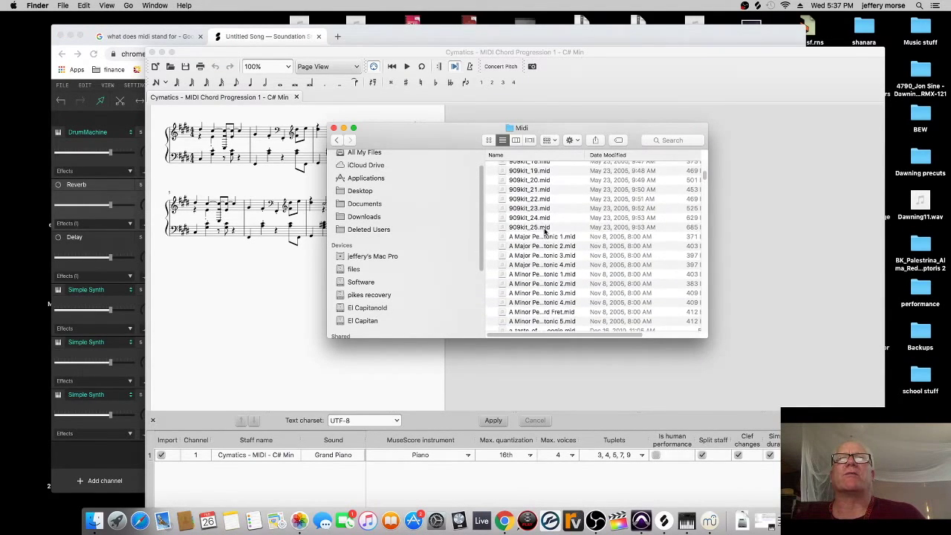
{"action": "scroll", "coordinate": [545, 232], "scroll_direction": "up", "scroll_amount": 5}
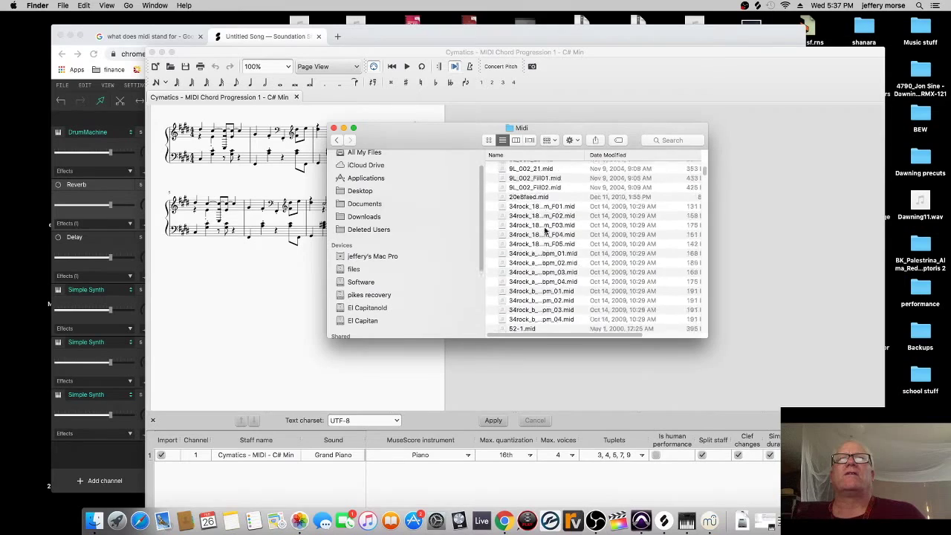
{"action": "left_click", "coordinate": [533, 207]}
{"action": "left_click", "coordinate": [536, 199]}
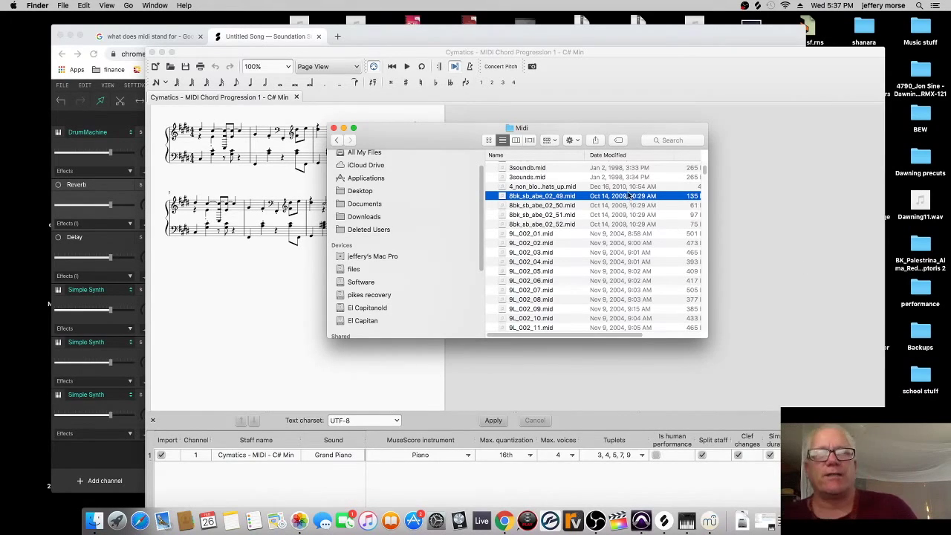
{"action": "left_click", "coordinate": [195, 55]}
{"action": "left_click", "coordinate": [162, 53]}
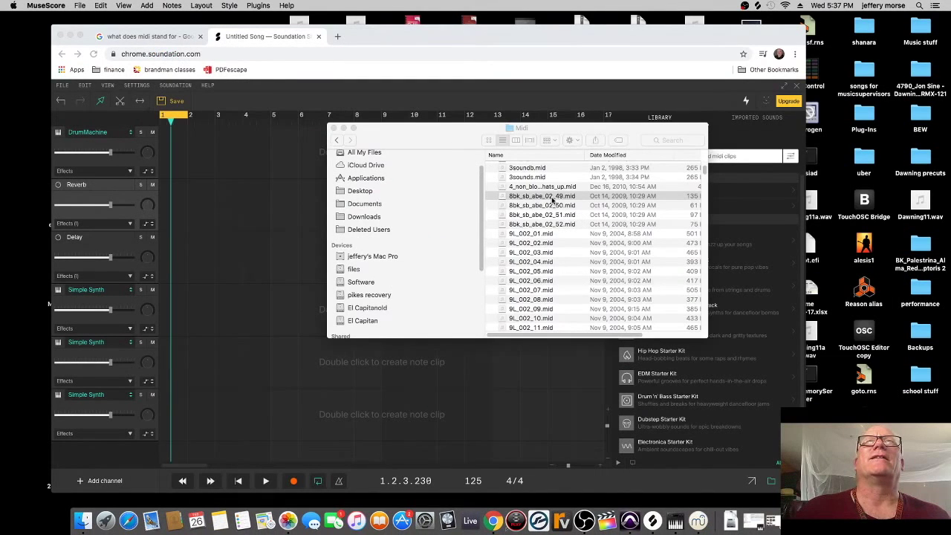
Import 8bk_sb_abe_02_49.mid, move its clip to bar 1 of the DrumMachine channel, and play the loop before stopping it.
{"action": "left_click_drag", "start_coordinate": [551, 199], "coordinate": [235, 148]}
{"action": "left_click_drag", "start_coordinate": [194, 448], "coordinate": [195, 254]}
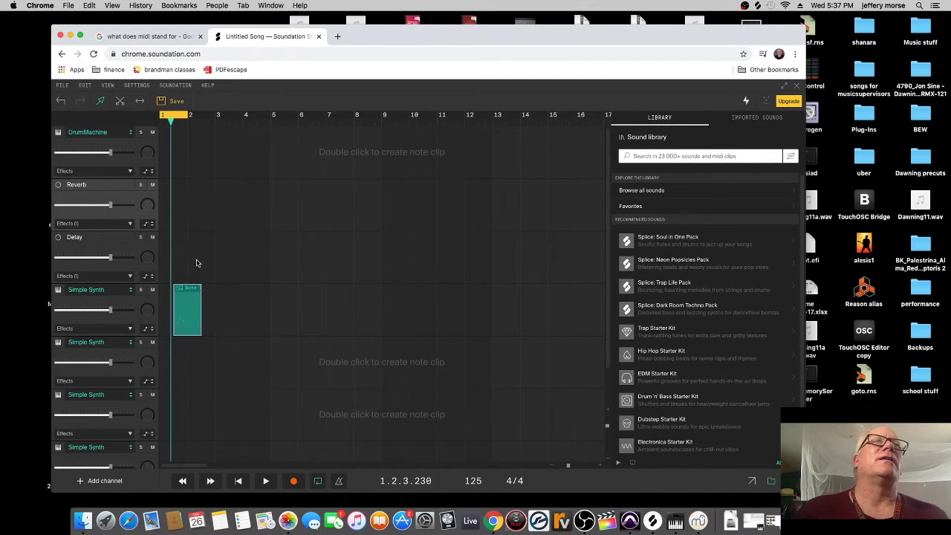
{"action": "left_click_drag", "start_coordinate": [190, 297], "coordinate": [178, 143]}
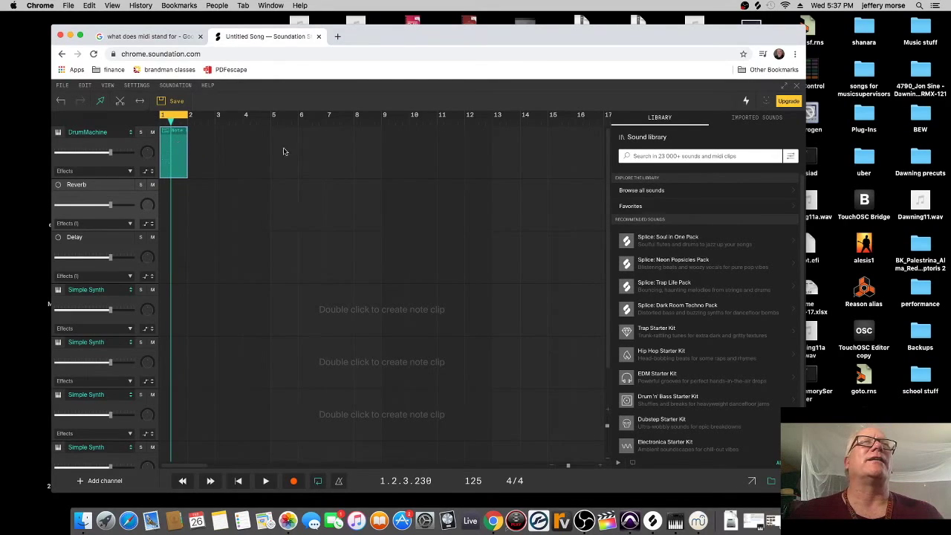
{"action": "left_click", "coordinate": [265, 481]}
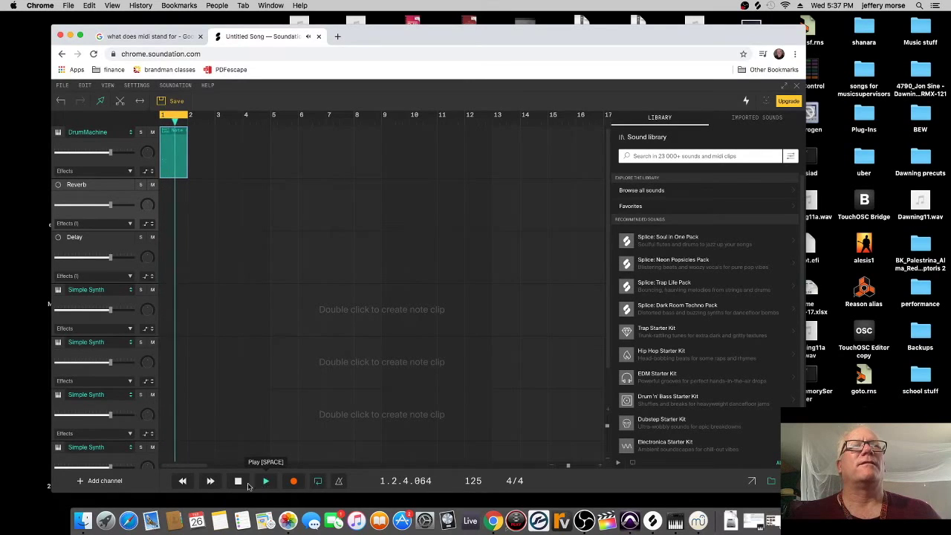
{"action": "left_click", "coordinate": [239, 483]}
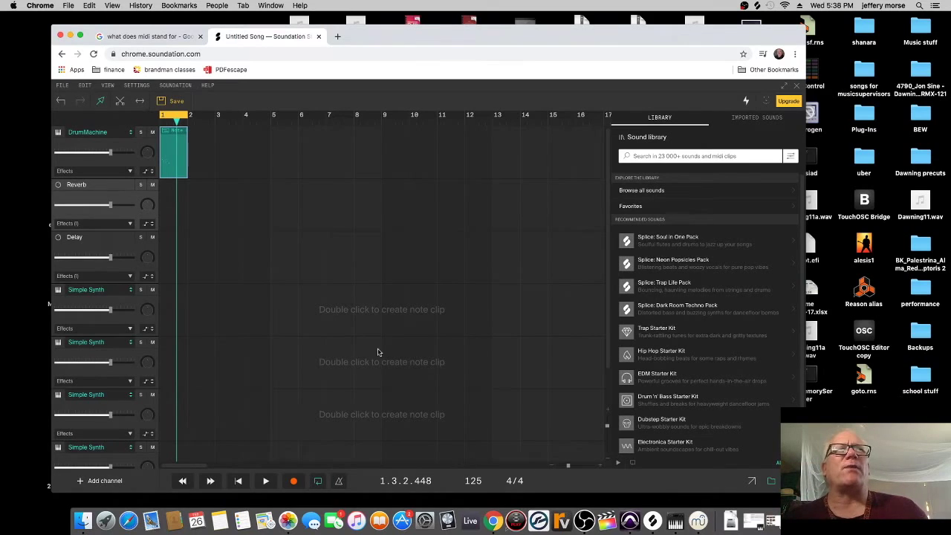
Draw two A2 notes and three C3 notes in the DrumMachine note clip while it loops, and stop playback.
{"action": "double_click", "coordinate": [171, 152]}
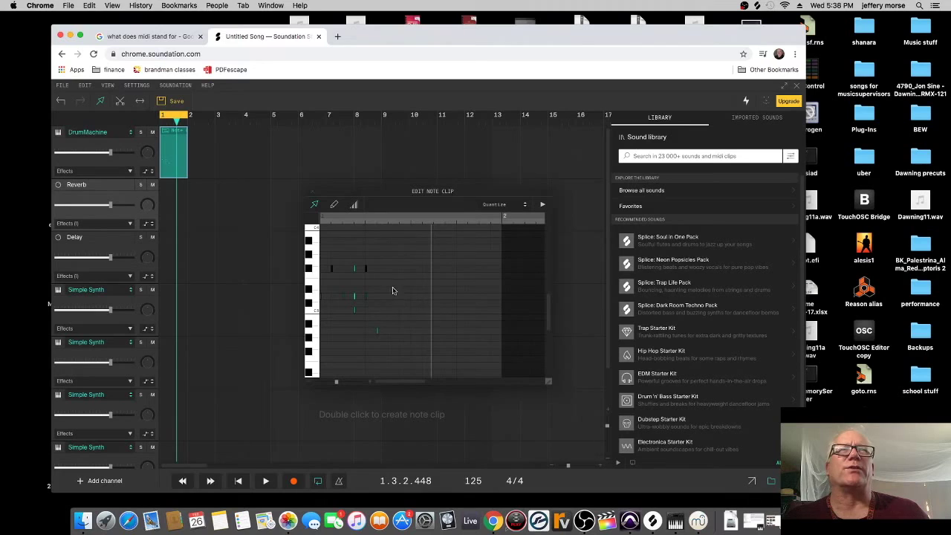
{"action": "left_click", "coordinate": [334, 205]}
{"action": "left_click", "coordinate": [392, 331]}
{"action": "key", "text": "space"}
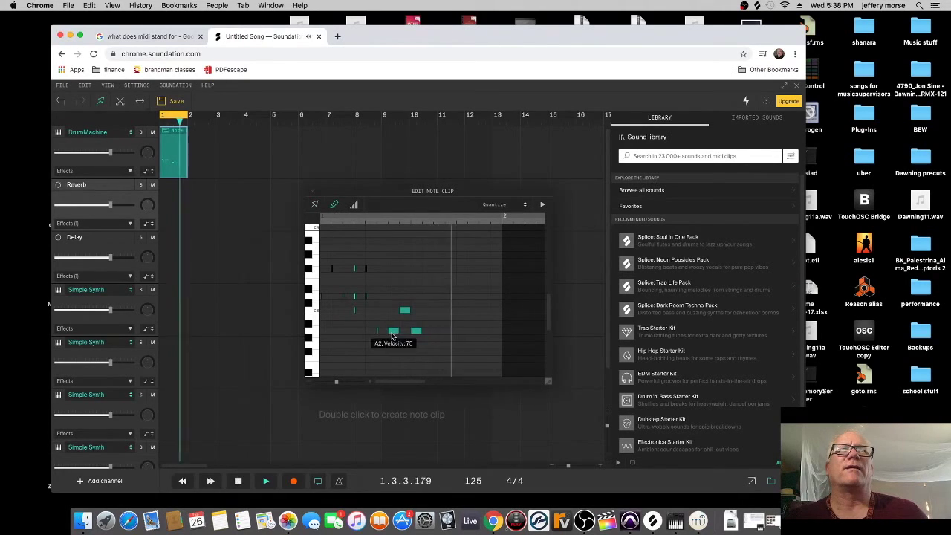
{"action": "left_click", "coordinate": [438, 310]}
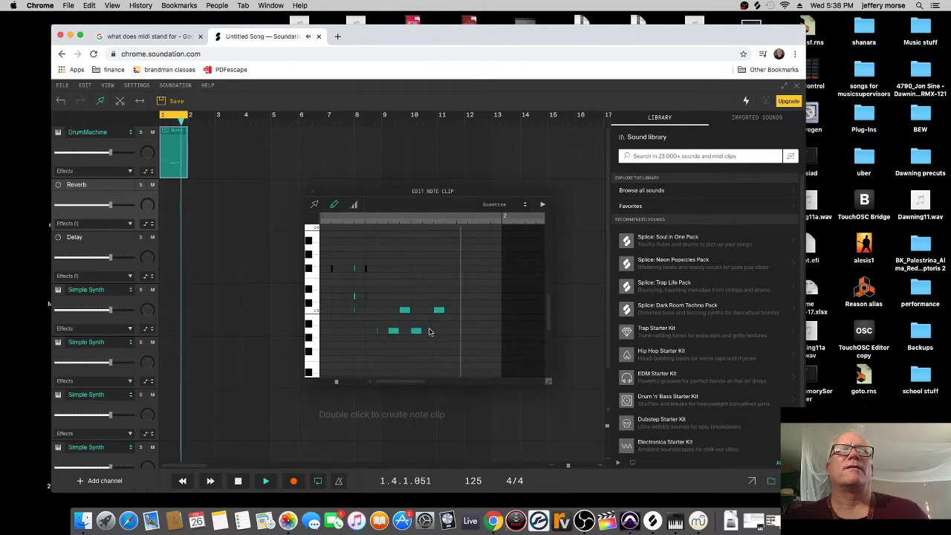
{"action": "left_click", "coordinate": [473, 310]}
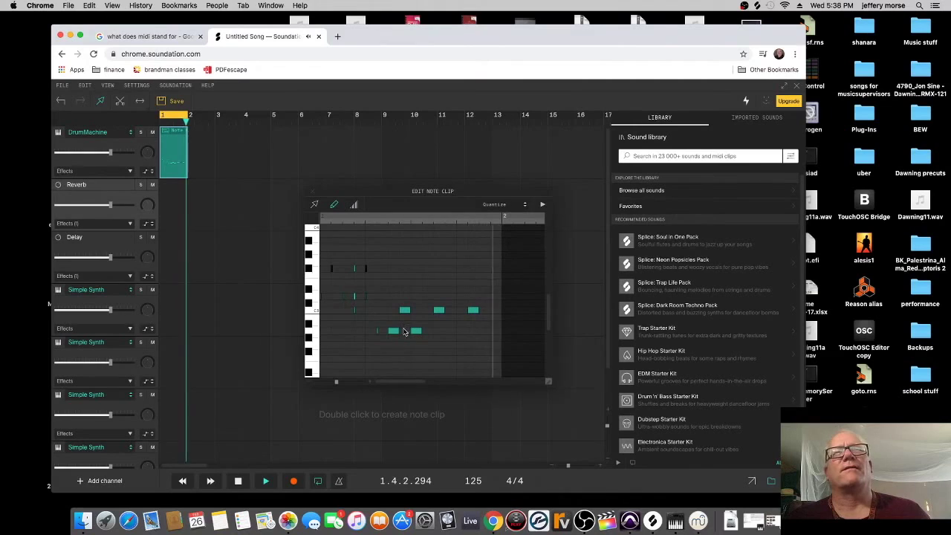
{"action": "left_click", "coordinate": [237, 481]}
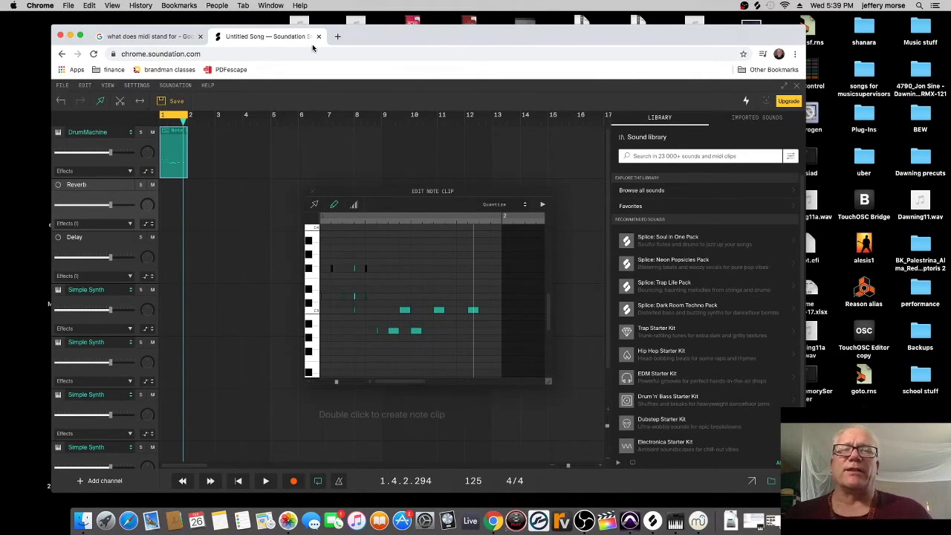
Minimize the browser and examine the drum-pattern and song MIDI files listed in the Midi folder.
{"action": "key", "text": "super+m"}
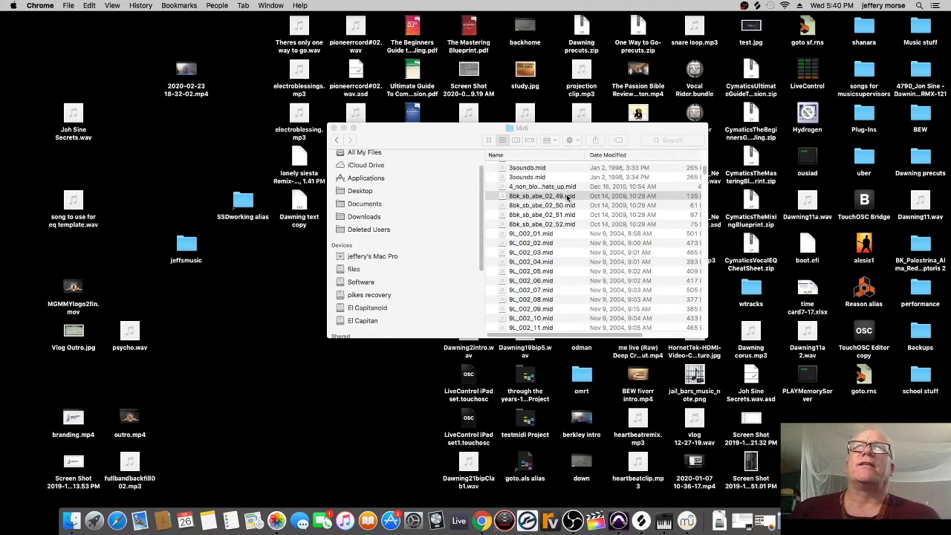
{"action": "scroll", "coordinate": [550, 275], "scroll_direction": "down", "scroll_amount": 15}
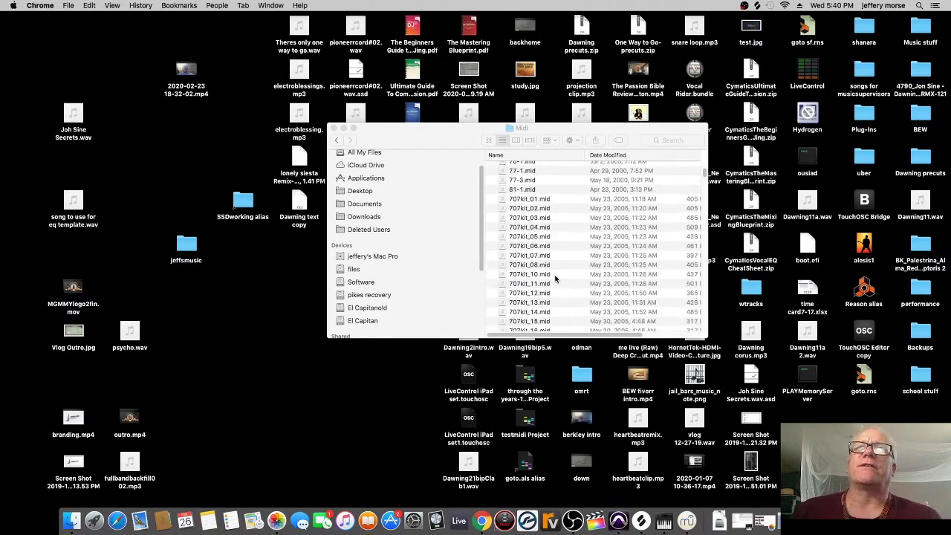
{"action": "scroll", "coordinate": [554, 277], "scroll_direction": "down", "scroll_amount": 20}
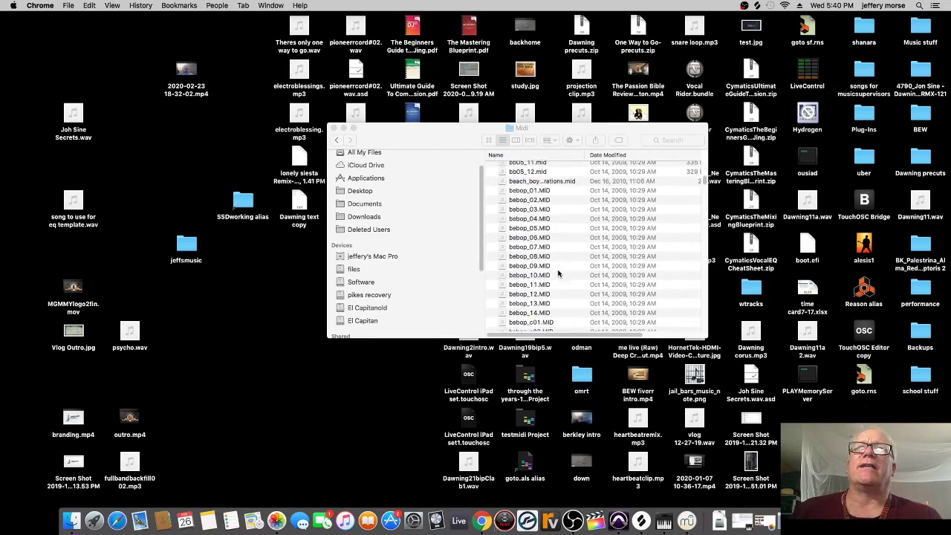
{"action": "scroll", "coordinate": [558, 274], "scroll_direction": "down", "scroll_amount": 20}
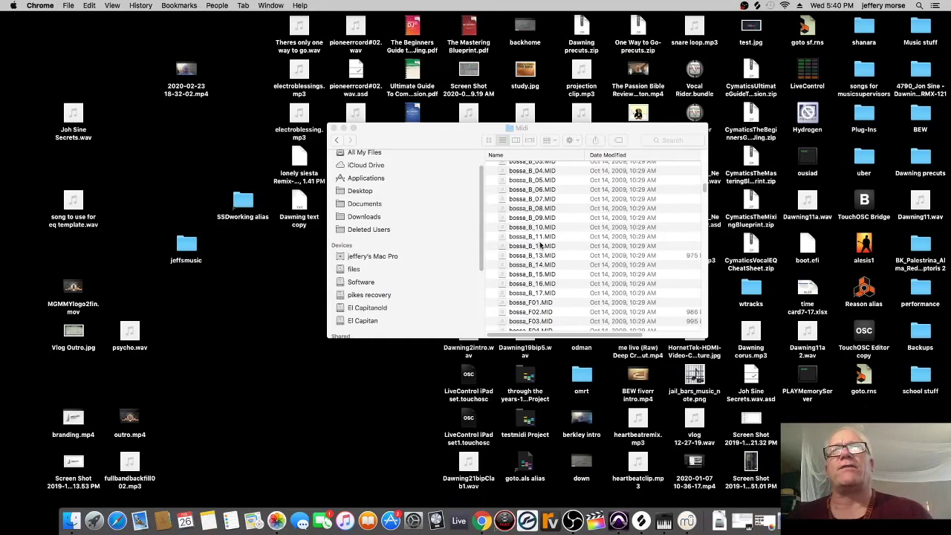
{"action": "scroll", "coordinate": [541, 243], "scroll_direction": "down", "scroll_amount": 3}
{"action": "scroll", "coordinate": [545, 243], "scroll_direction": "down", "scroll_amount": 20}
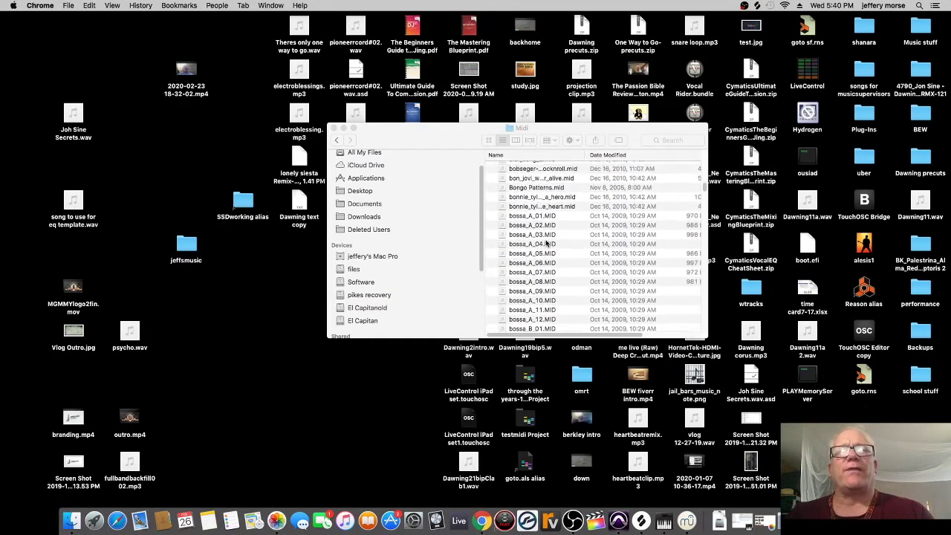
{"action": "scroll", "coordinate": [547, 243], "scroll_direction": "up", "scroll_amount": 15}
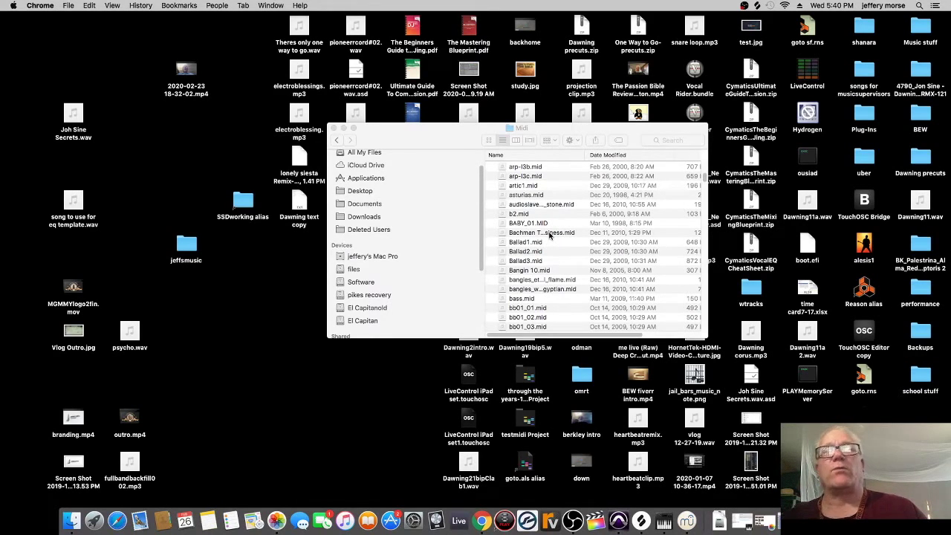
{"action": "scroll", "coordinate": [550, 235], "scroll_direction": "up", "scroll_amount": 10}
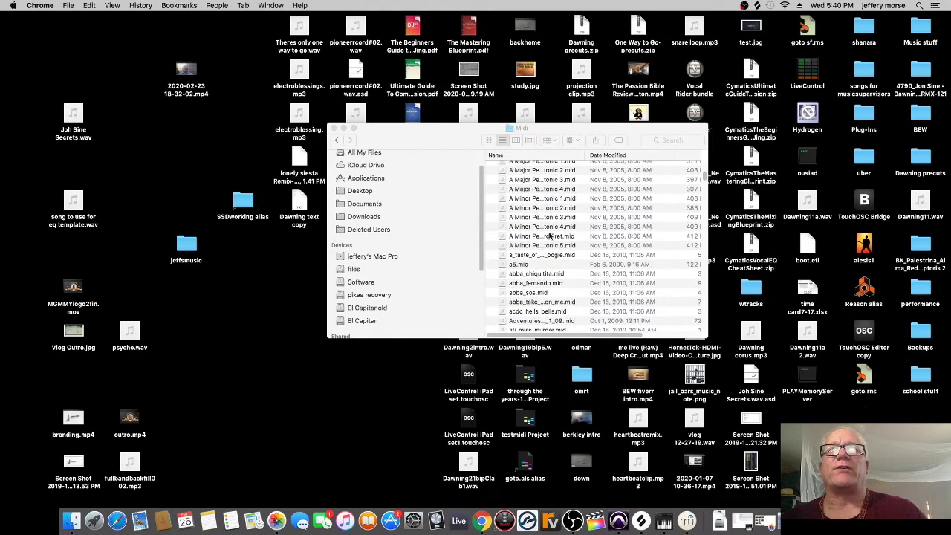
{"action": "scroll", "coordinate": [550, 234], "scroll_direction": "down", "scroll_amount": 5}
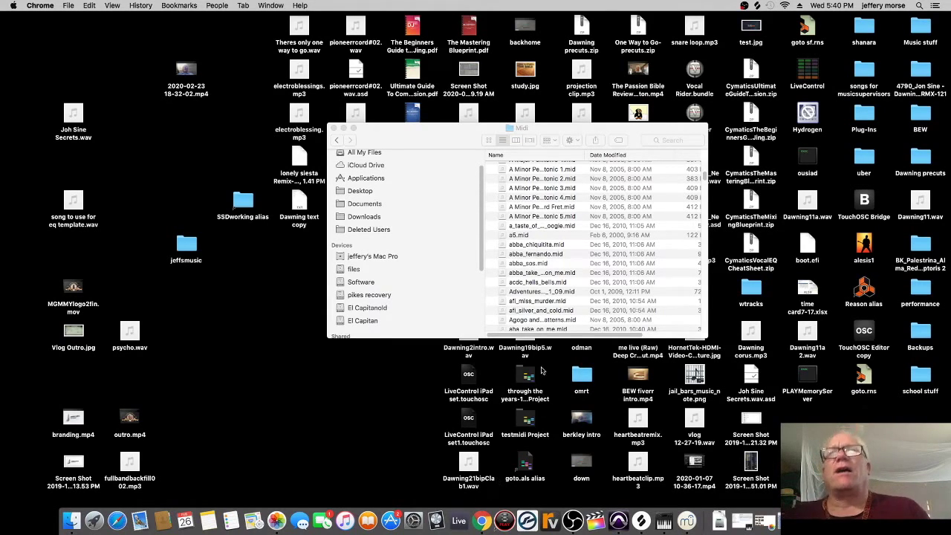
Try to open abba_sos.mid from the Midi folder in QuickTime Player, and quit the player.
{"action": "right_click", "coordinate": [533, 282]}
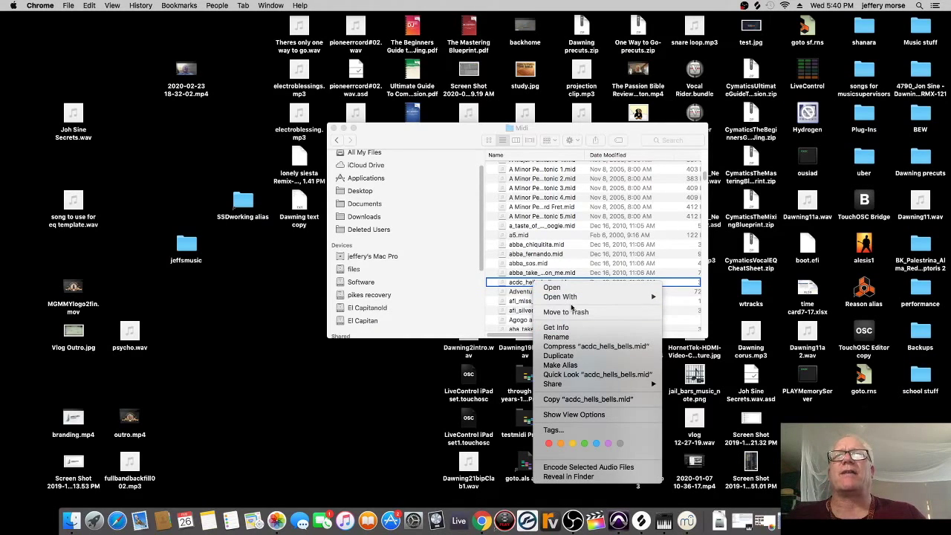
{"action": "mouse_move", "coordinate": [572, 301]}
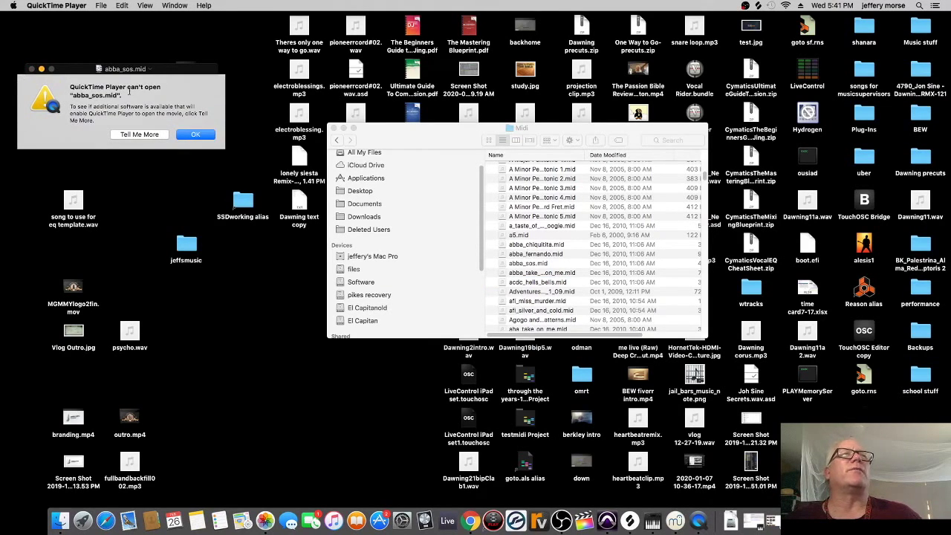
{"action": "left_click", "coordinate": [197, 135]}
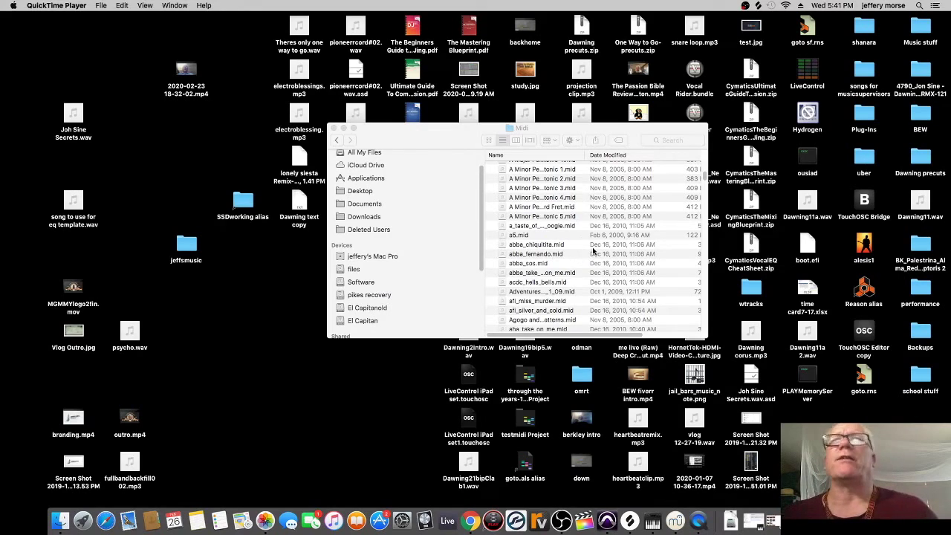
{"action": "key", "text": "super+q"}
Find the elvis_heartbreak_hotel MIDI file in the Midi folder and open it as a score in MuseScore.
{"action": "scroll", "coordinate": [616, 223], "scroll_direction": "up", "scroll_amount": 10}
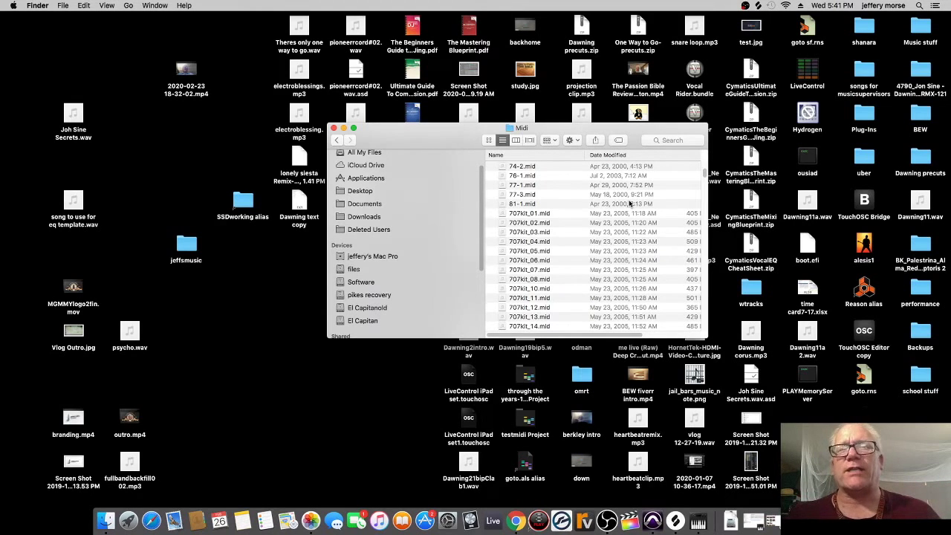
{"action": "scroll", "coordinate": [606, 215], "scroll_direction": "down", "scroll_amount": 8}
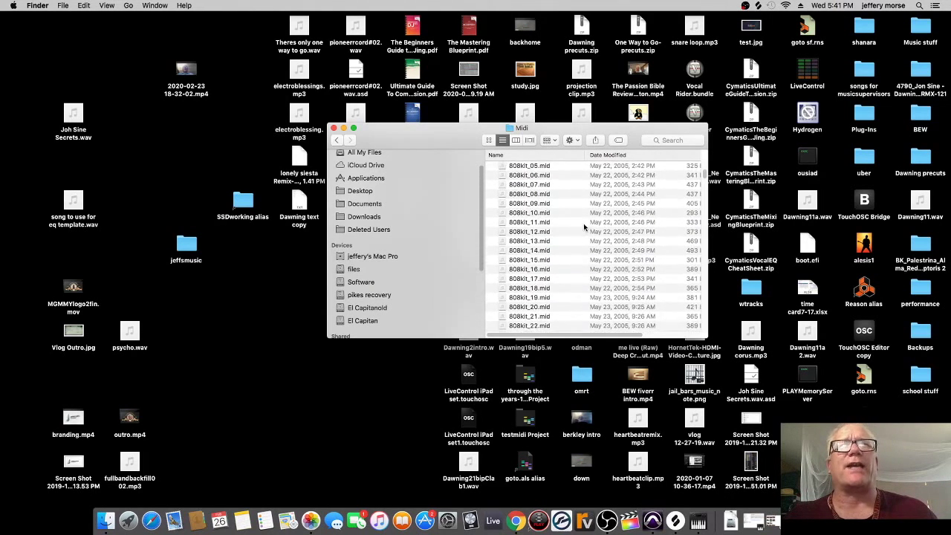
{"action": "scroll", "coordinate": [585, 221], "scroll_direction": "down", "scroll_amount": 10}
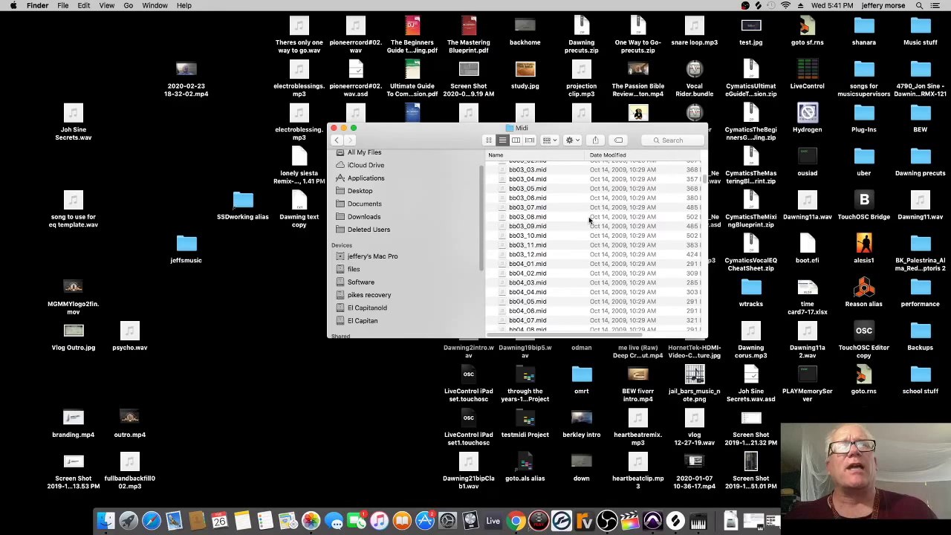
{"action": "scroll", "coordinate": [590, 220], "scroll_direction": "down", "scroll_amount": 10}
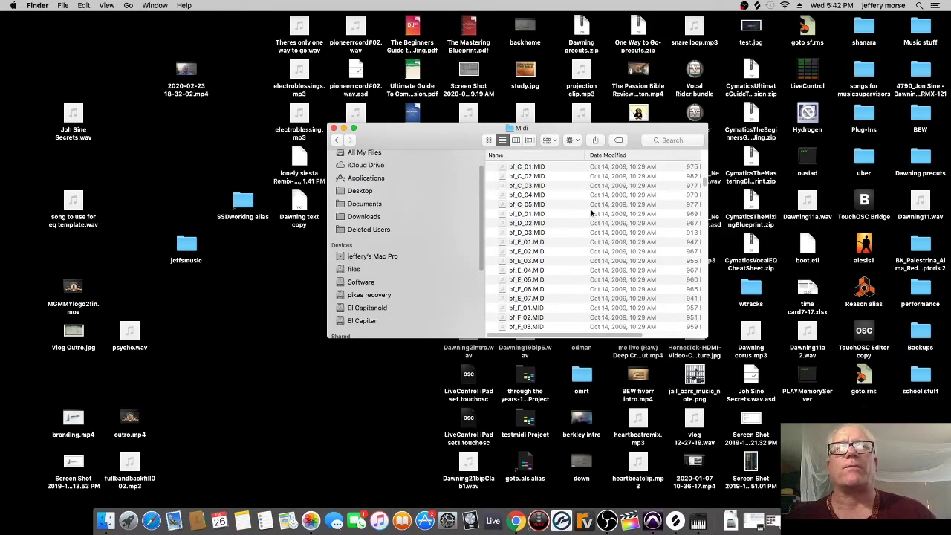
{"action": "scroll", "coordinate": [591, 213], "scroll_direction": "down", "scroll_amount": 10}
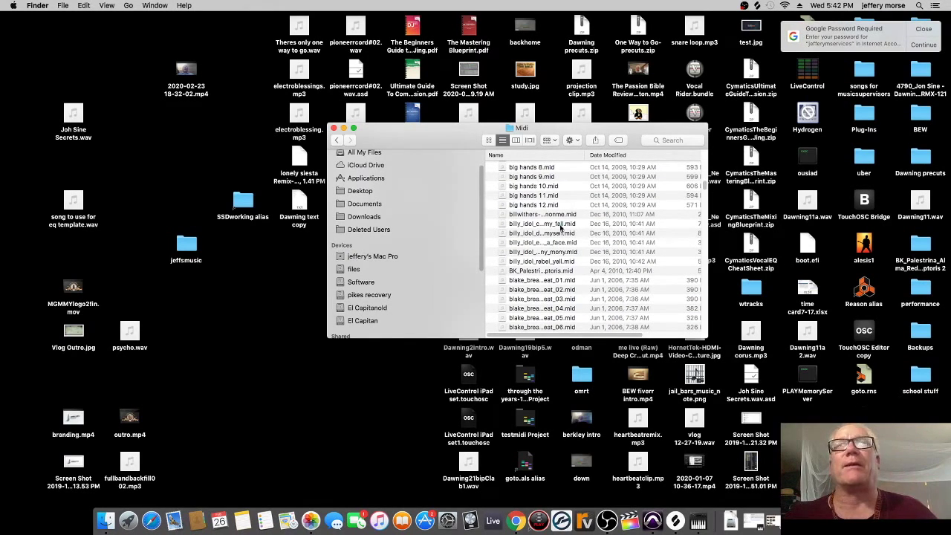
{"action": "scroll", "coordinate": [573, 295], "scroll_direction": "down", "scroll_amount": 5}
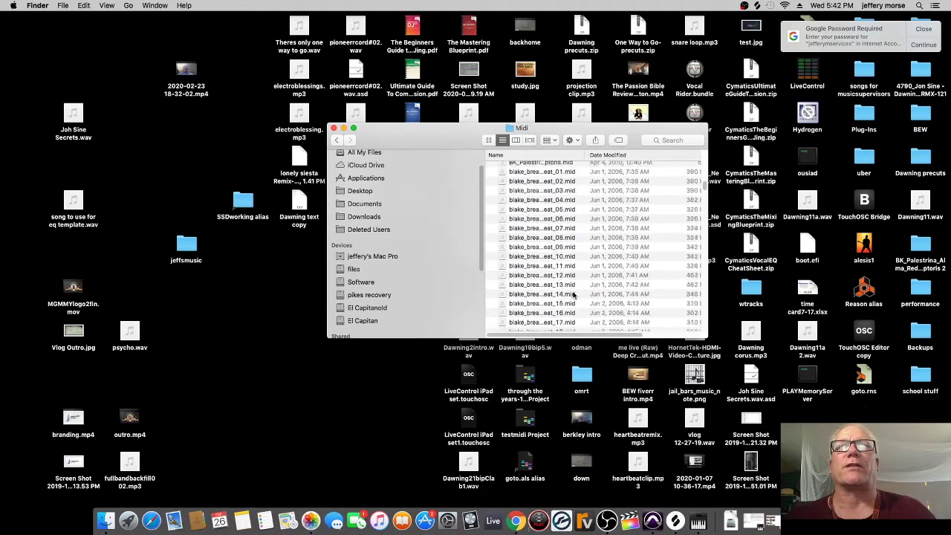
{"action": "scroll", "coordinate": [572, 295], "scroll_direction": "down", "scroll_amount": 10}
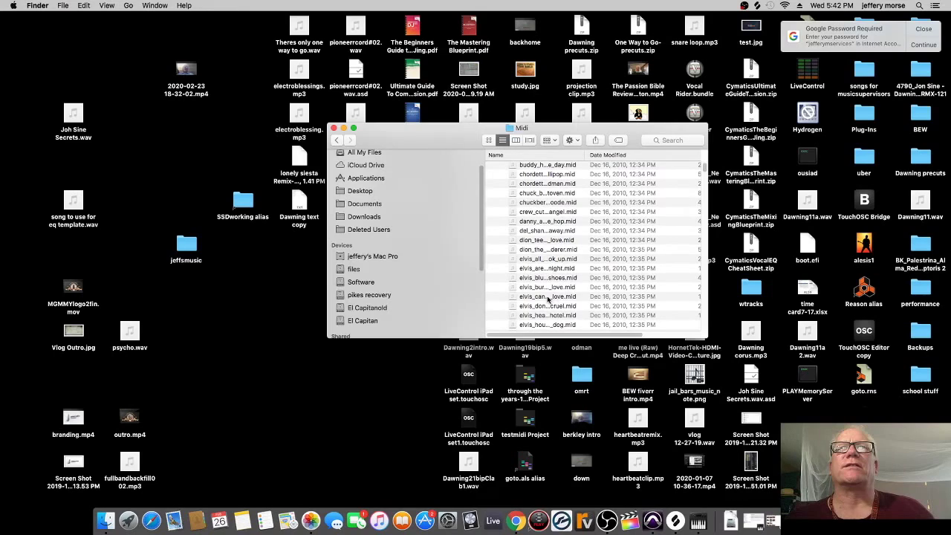
{"action": "left_click", "coordinate": [548, 296]}
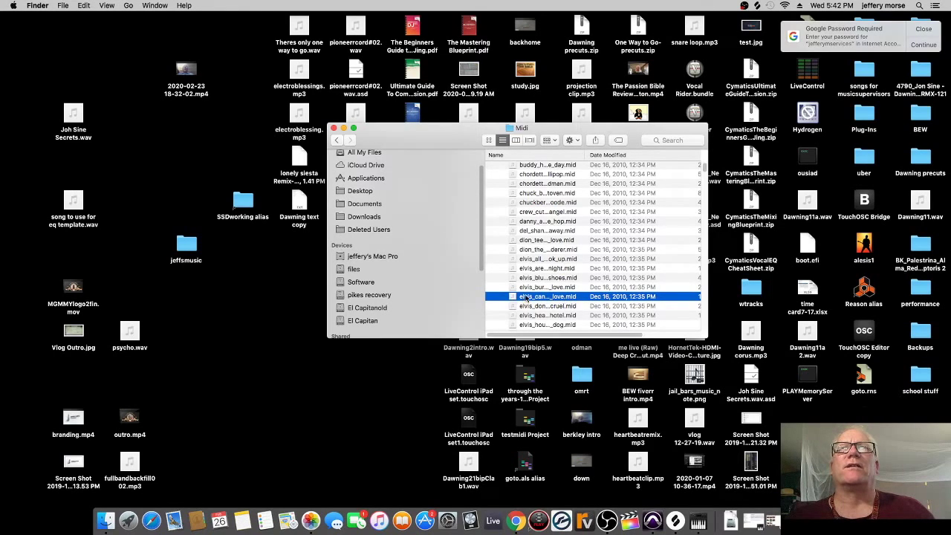
{"action": "left_click", "coordinate": [537, 315]}
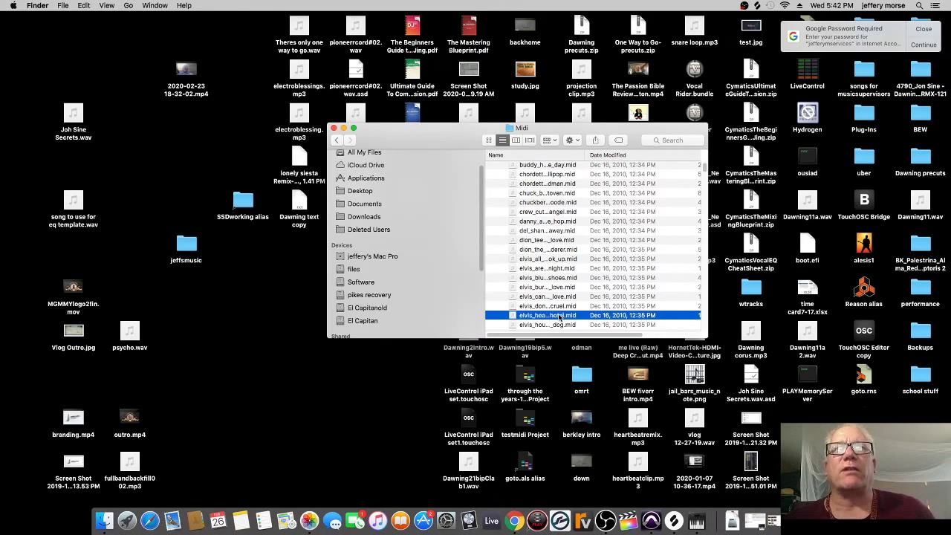
{"action": "double_click", "coordinate": [560, 317]}
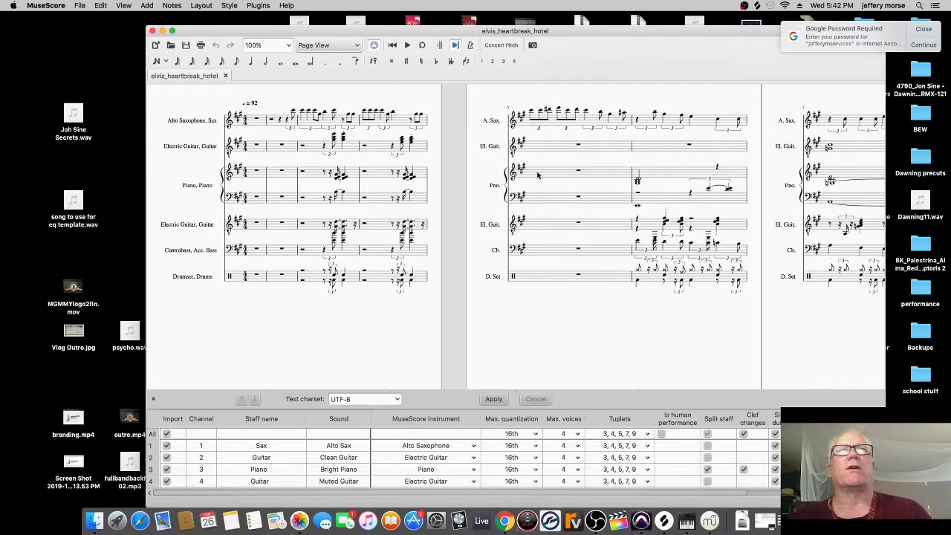
Dismiss the Google password notification, and play the elvis_heartbreak_hotel score from the start into measure 7.
{"action": "left_click", "coordinate": [921, 29]}
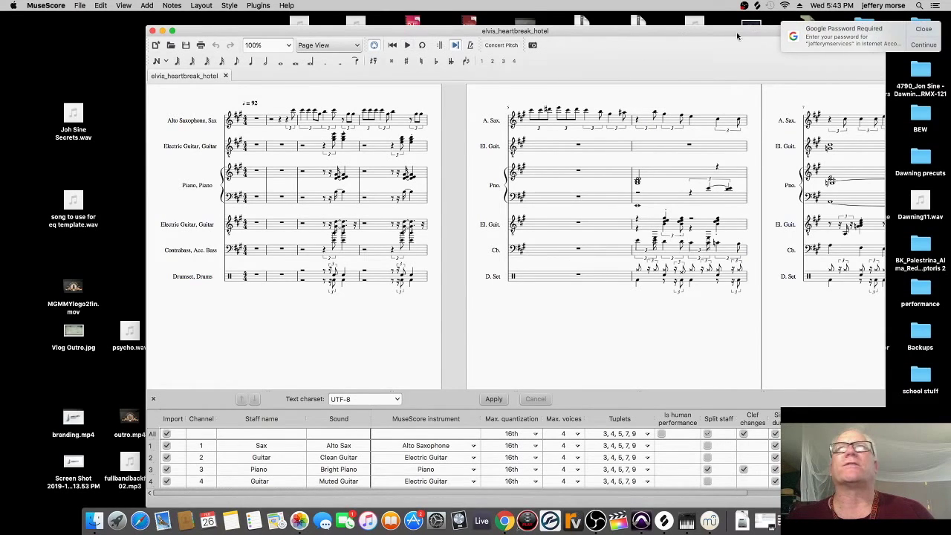
{"action": "left_click", "coordinate": [927, 31]}
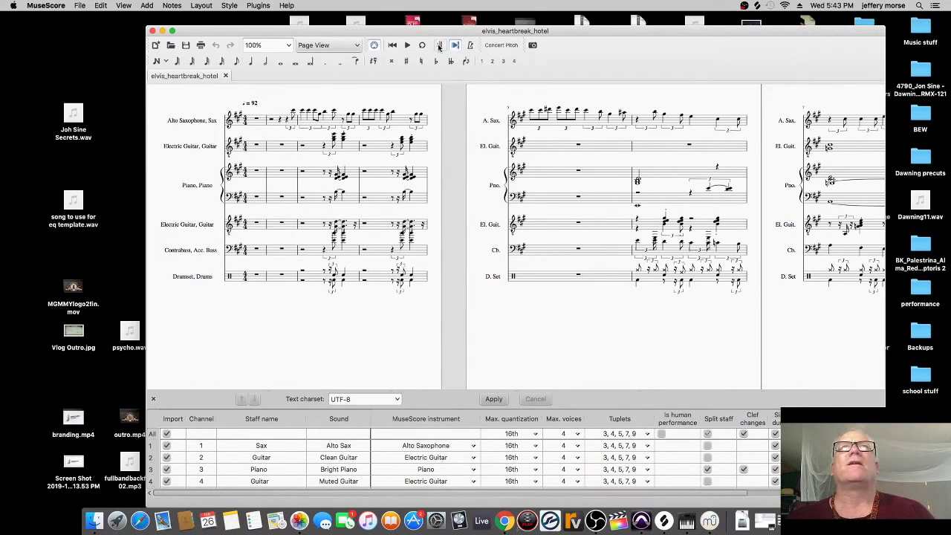
{"action": "left_click", "coordinate": [407, 45]}
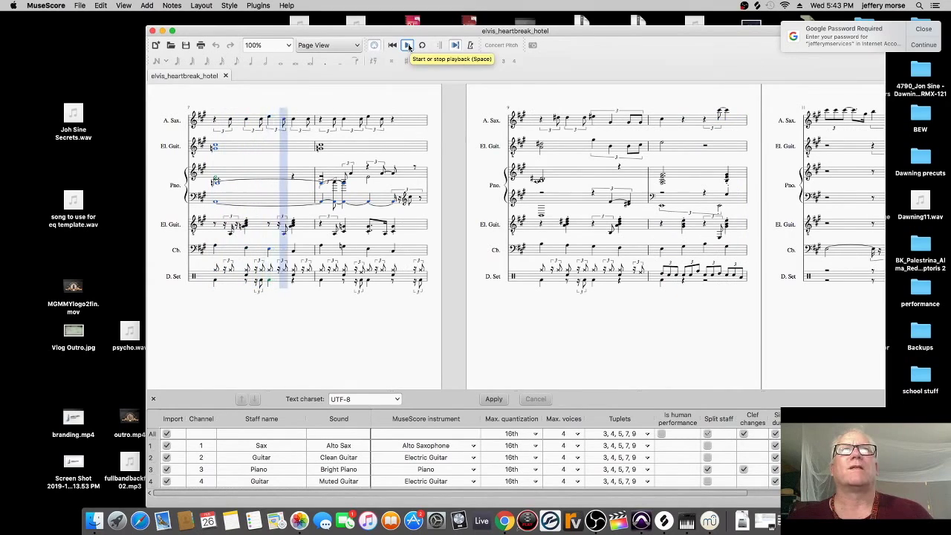
{"action": "left_click", "coordinate": [407, 46]}
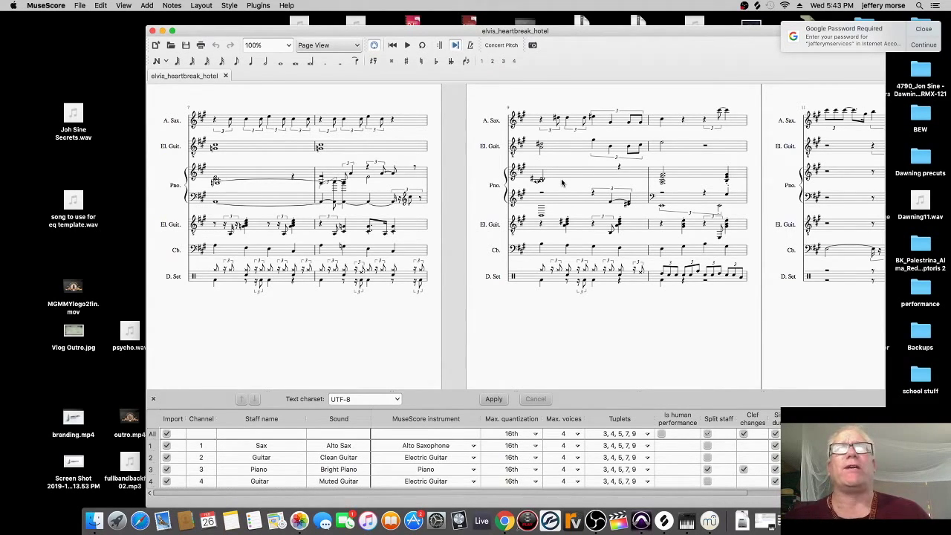
Open the upper piano staff in the Piano Roll Editor and play the song from there.
{"action": "right_click", "coordinate": [328, 175]}
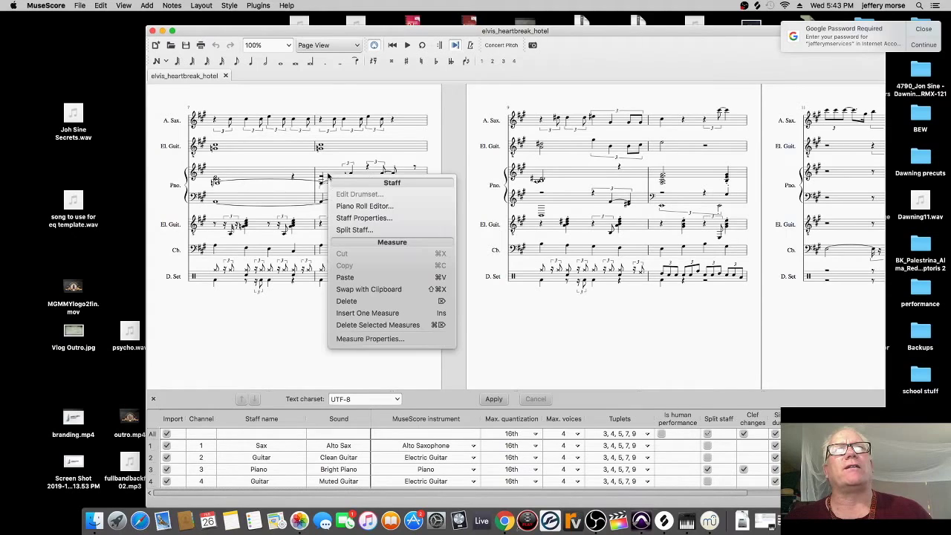
{"action": "left_click", "coordinate": [359, 206]}
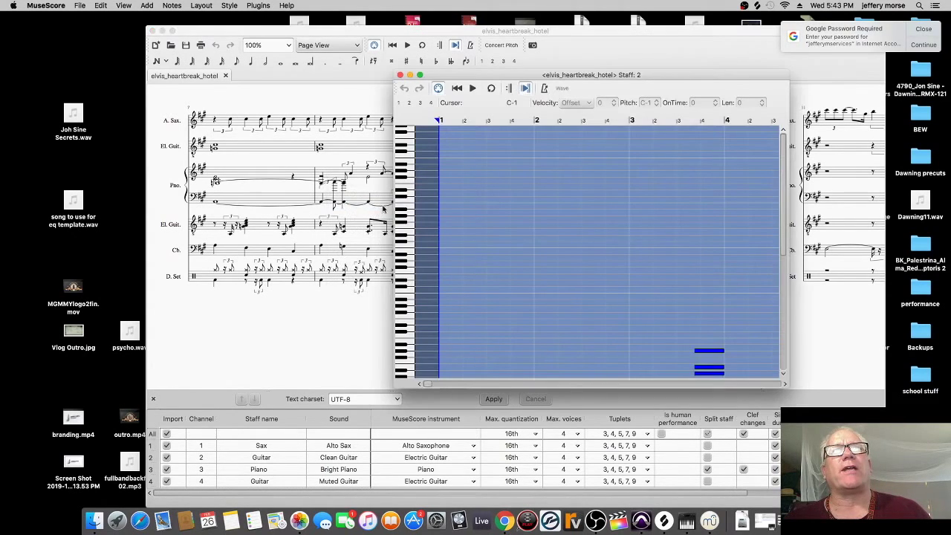
{"action": "scroll", "coordinate": [666, 217], "scroll_direction": "down", "scroll_amount": 5}
{"action": "scroll", "coordinate": [666, 217], "scroll_direction": "up", "scroll_amount": 3}
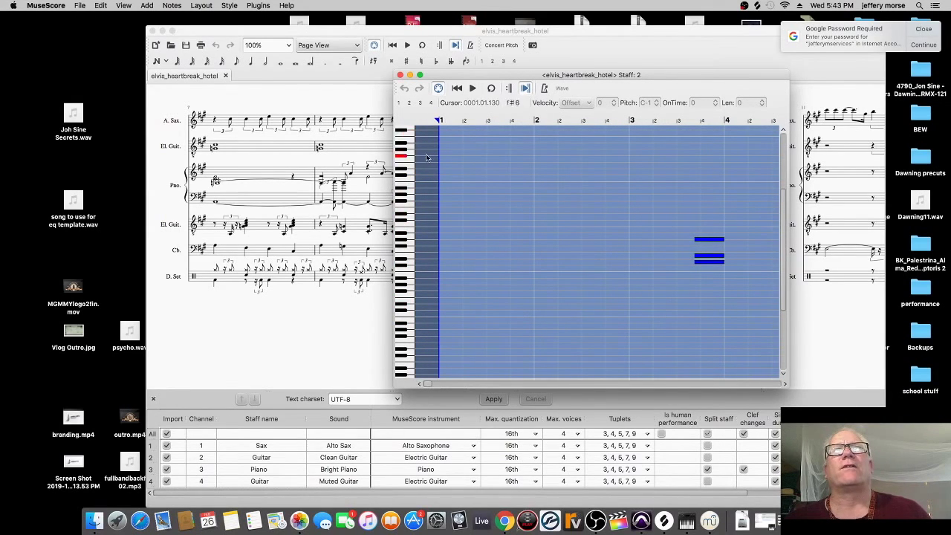
{"action": "left_click", "coordinate": [472, 88]}
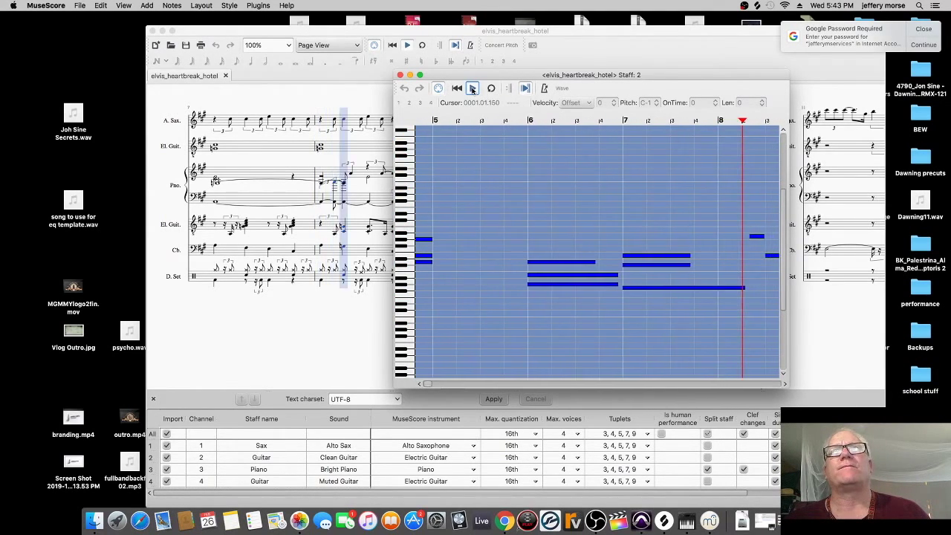
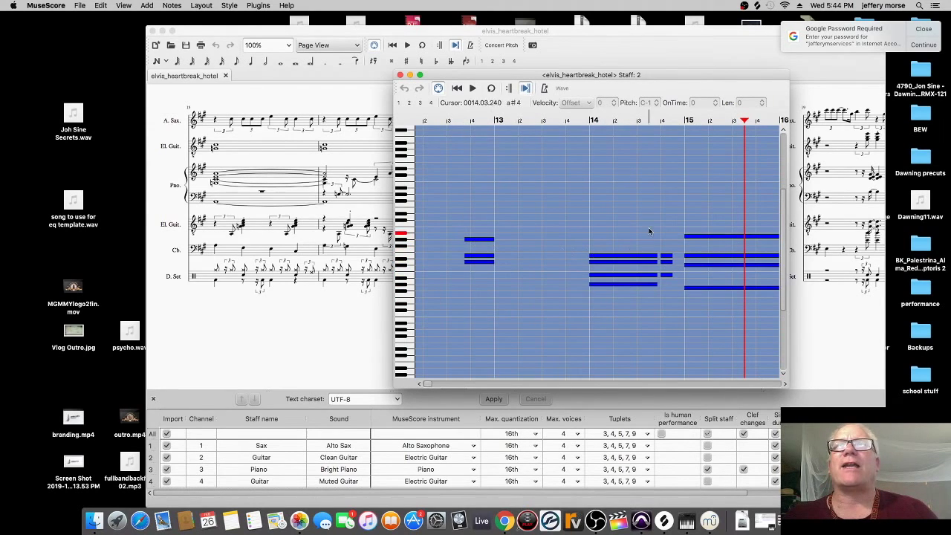
Select the piano notes in measures 14 and 15 of the piano roll, clear the selection, and return to the score.
{"action": "left_click_drag", "start_coordinate": [585, 227], "coordinate": [772, 352]}
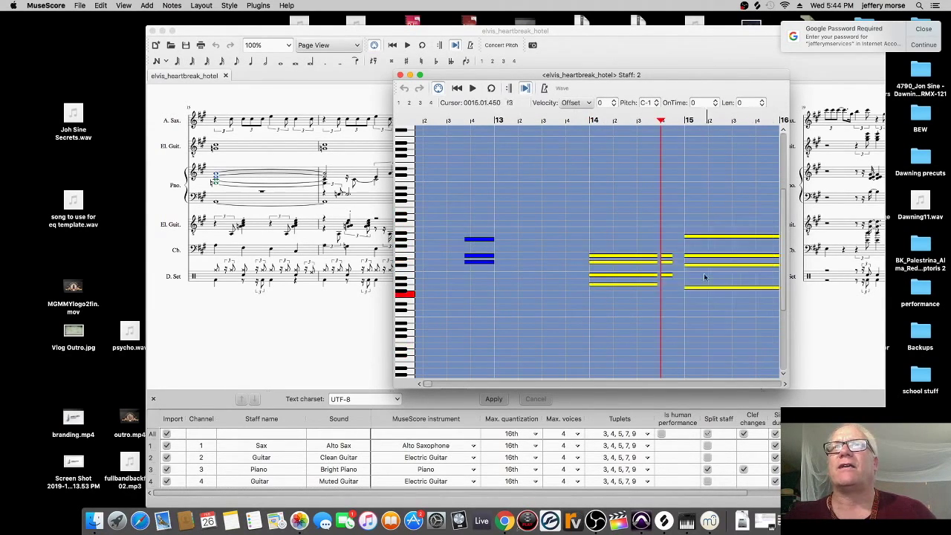
{"action": "left_click", "coordinate": [740, 233]}
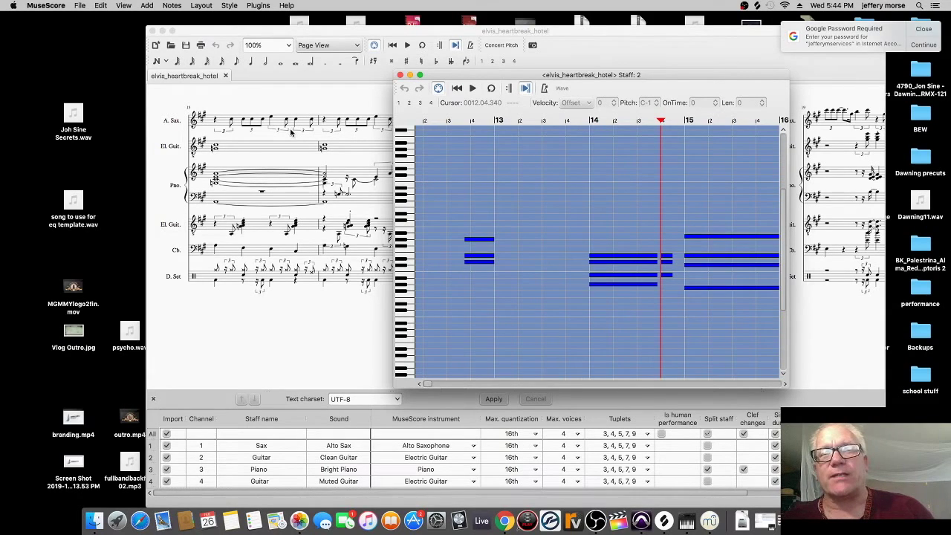
{"action": "left_click", "coordinate": [260, 130]}
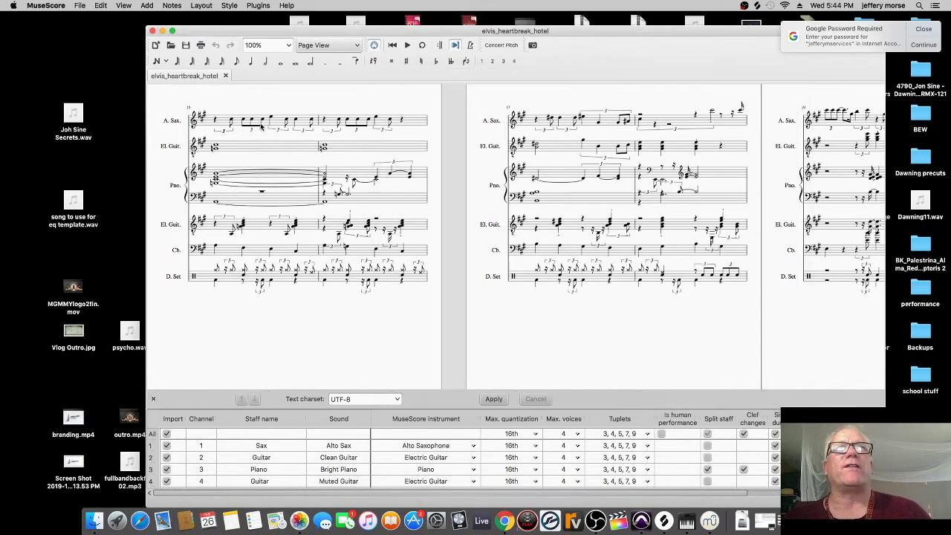
Open the Alto Saxophone staff in the Piano Roll Editor and play the song there.
{"action": "right_click", "coordinate": [268, 123]}
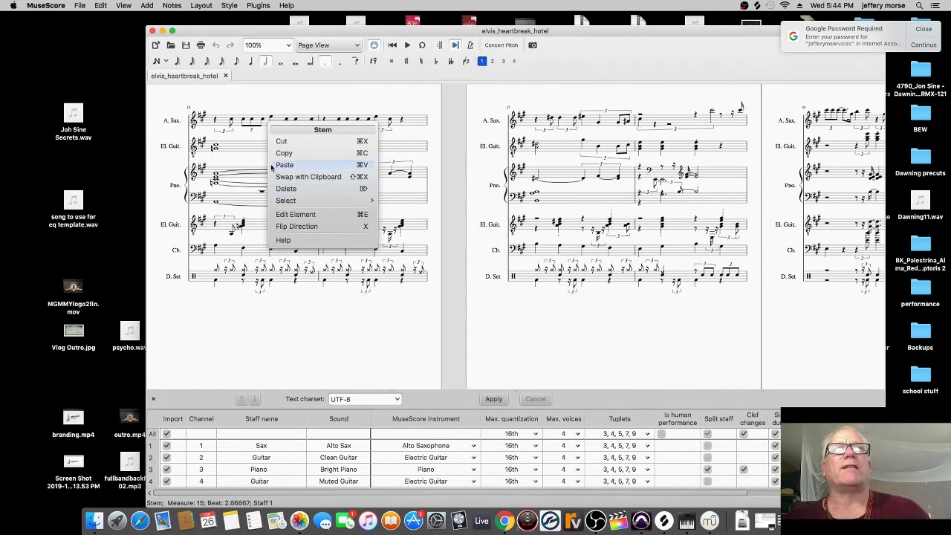
{"action": "left_click", "coordinate": [216, 125]}
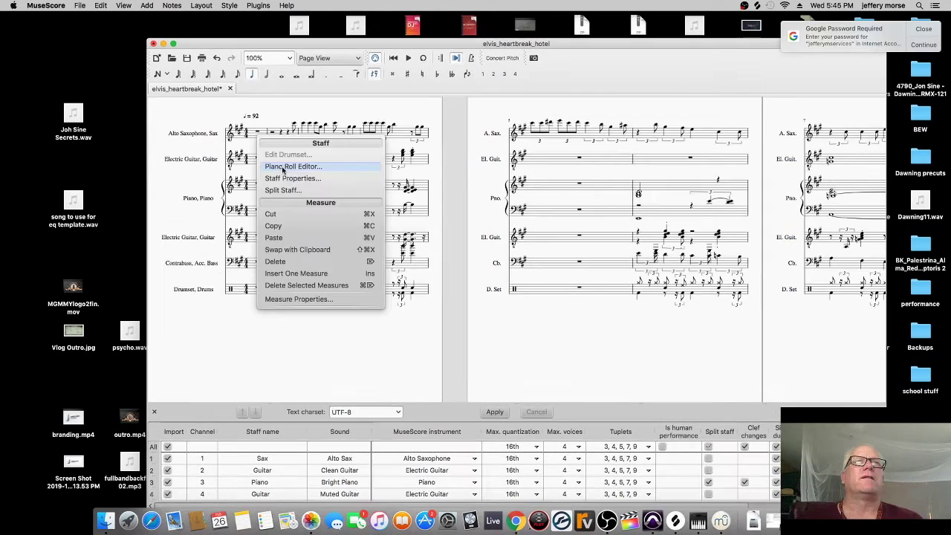
{"action": "left_click", "coordinate": [293, 166]}
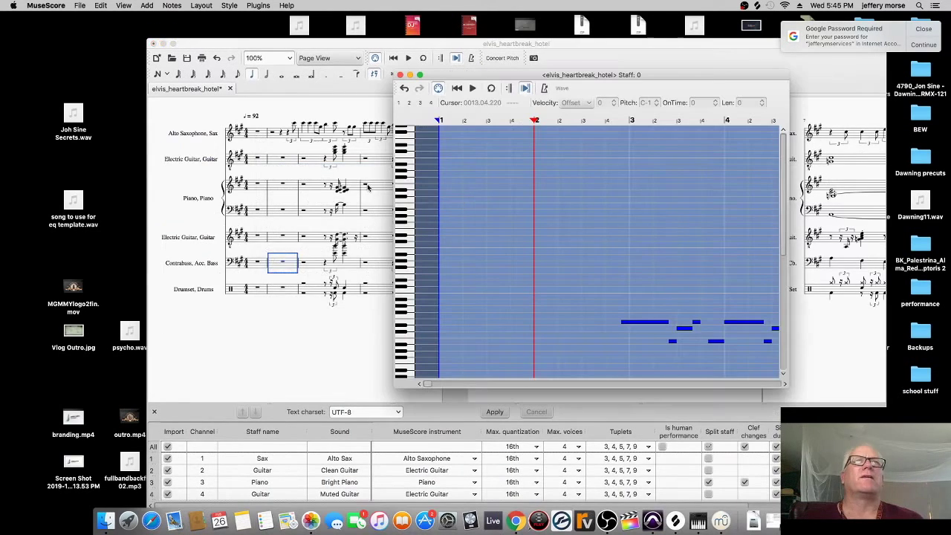
{"action": "left_click_drag", "start_coordinate": [715, 78], "coordinate": [633, 85]}
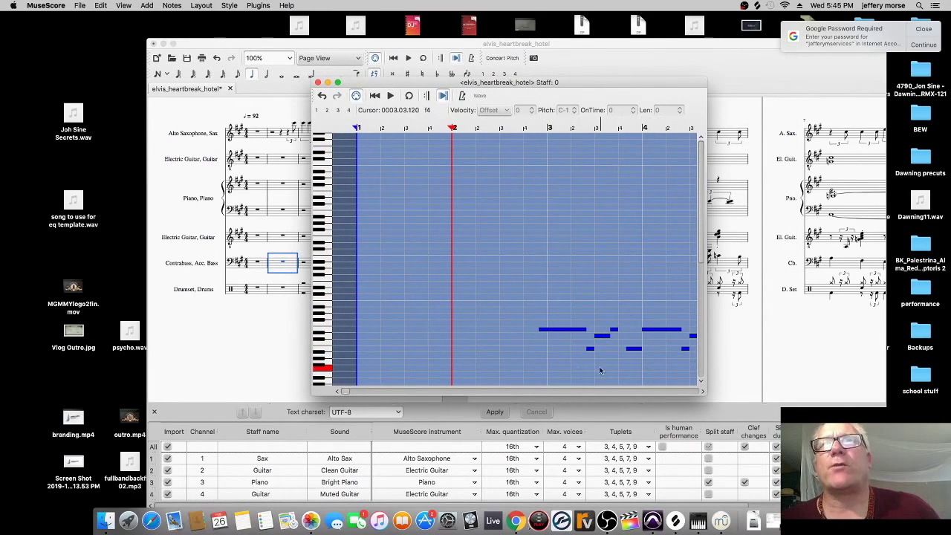
{"action": "left_click", "coordinate": [390, 95]}
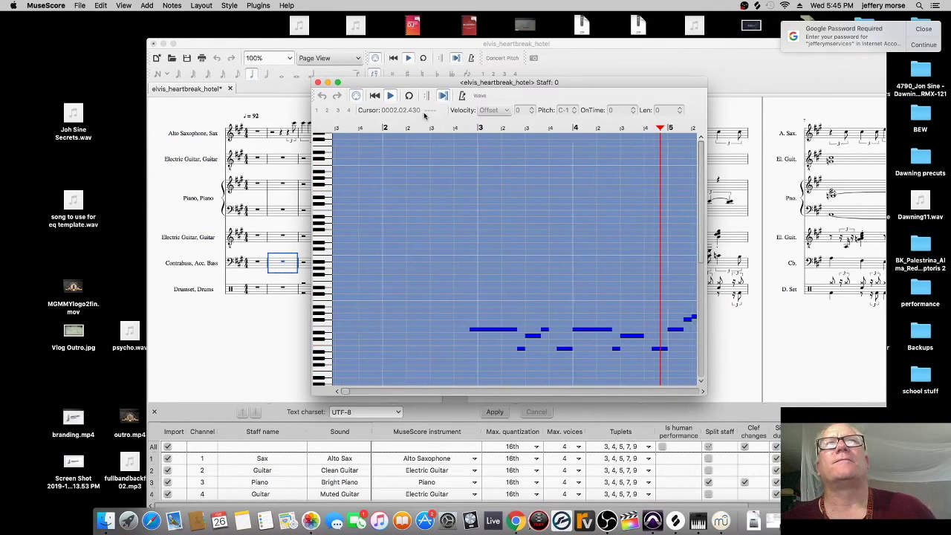
Return to the score window and close elvis_heartbreak_hotel without saving the changes.
{"action": "left_click", "coordinate": [414, 59]}
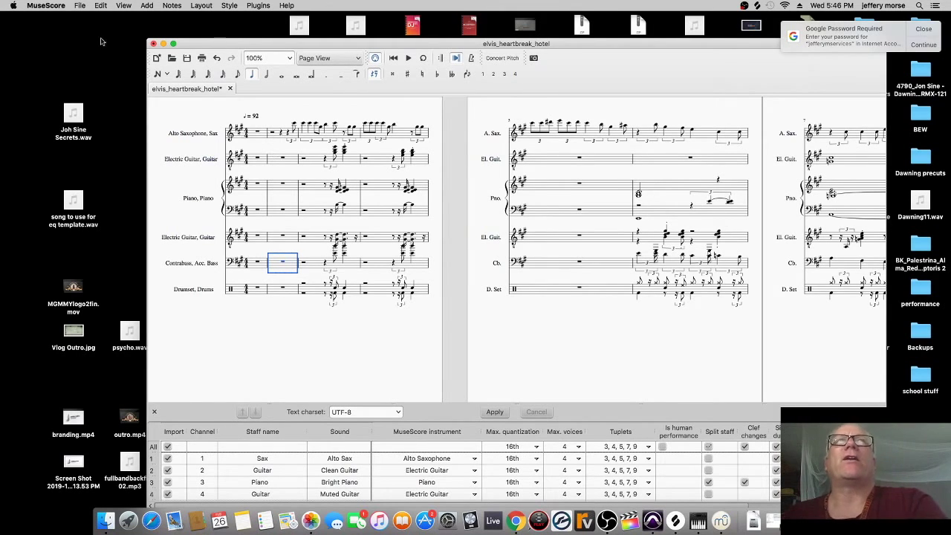
{"action": "left_click_drag", "start_coordinate": [229, 47], "coordinate": [249, 35]}
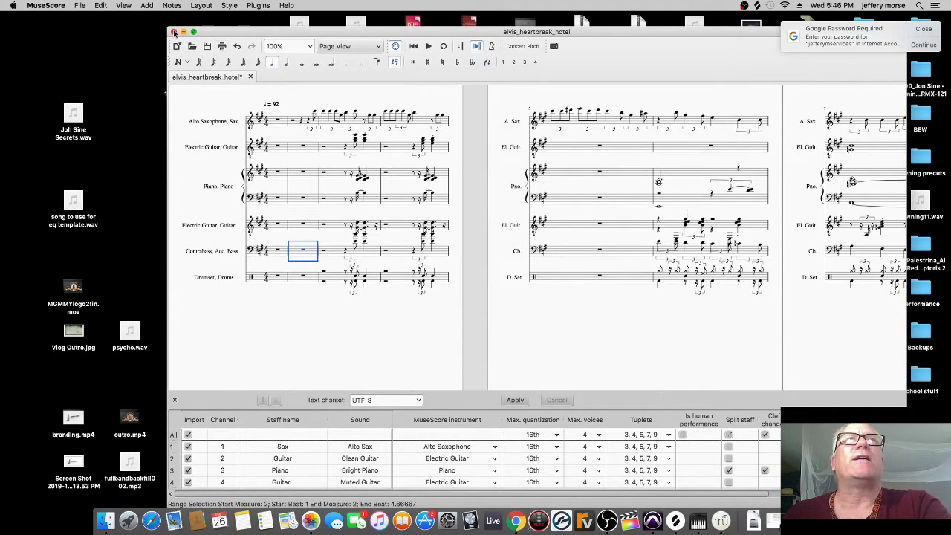
{"action": "left_click", "coordinate": [173, 32]}
{"action": "left_click", "coordinate": [576, 279]}
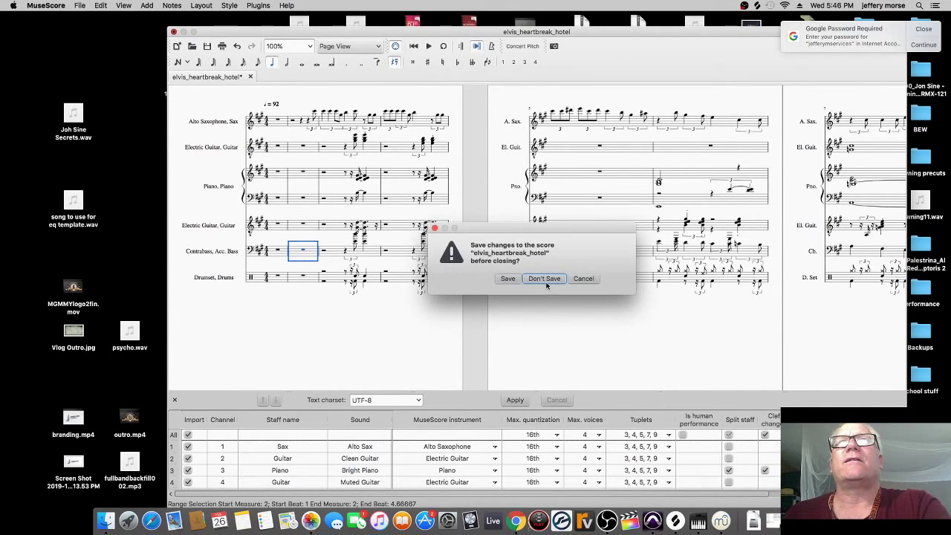
{"action": "left_click", "coordinate": [544, 279]}
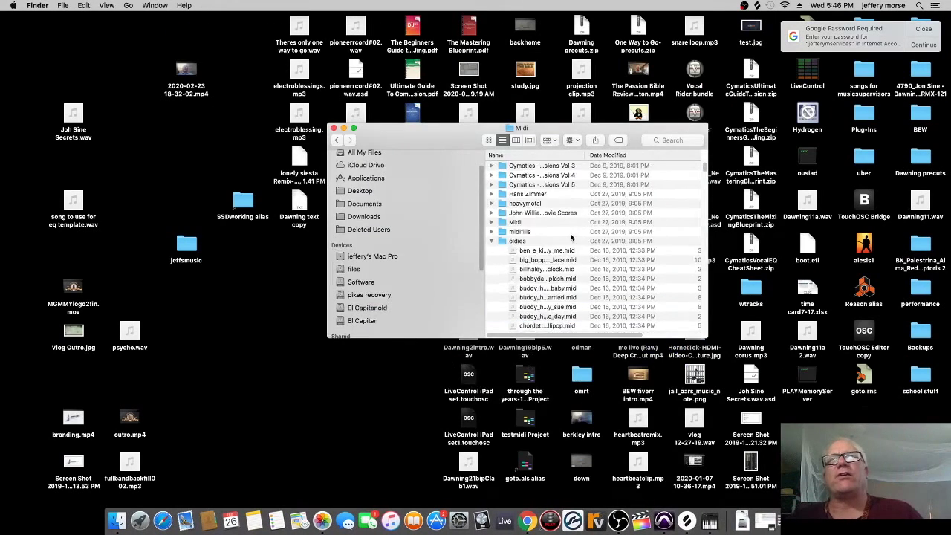
Examine the hard rock, latin and rock drum-fill MIDI files in the midifills subfolder of the Midi folder.
{"action": "scroll", "coordinate": [571, 237], "scroll_direction": "up", "scroll_amount": 2}
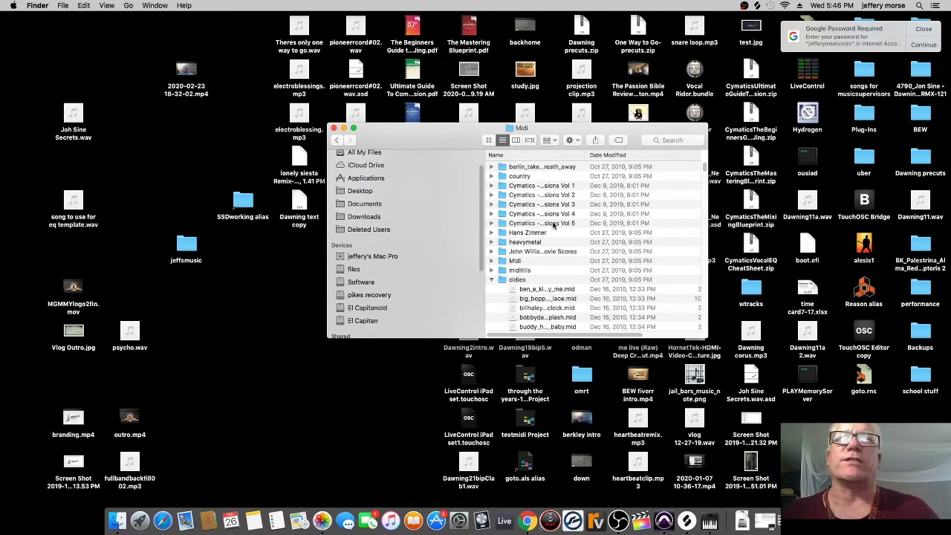
{"action": "left_click", "coordinate": [491, 270]}
{"action": "scroll", "coordinate": [554, 290], "scroll_direction": "down", "scroll_amount": 3}
{"action": "scroll", "coordinate": [553, 289], "scroll_direction": "down", "scroll_amount": 3}
{"action": "scroll", "coordinate": [555, 287], "scroll_direction": "up", "scroll_amount": 6}
{"action": "left_click", "coordinate": [491, 271]}
{"action": "left_click", "coordinate": [490, 279]}
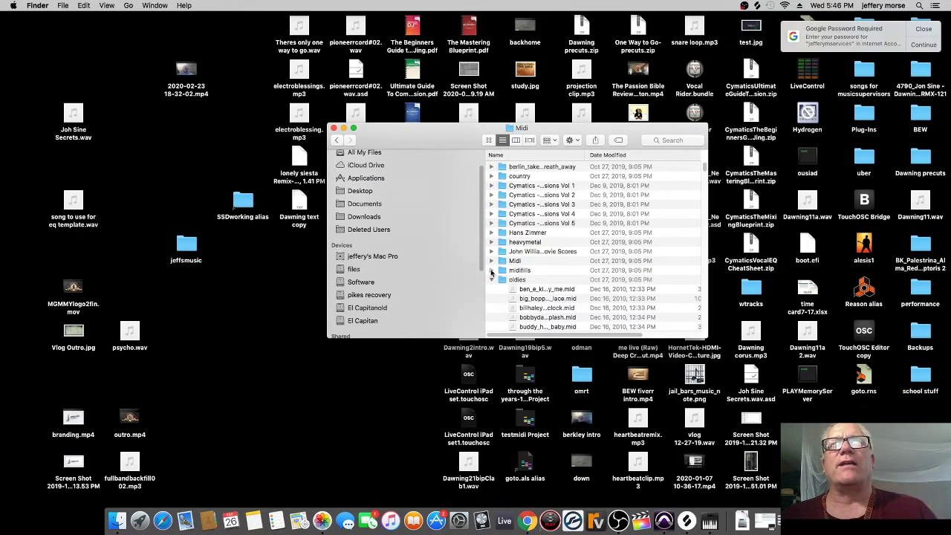
{"action": "left_click", "coordinate": [492, 270]}
{"action": "scroll", "coordinate": [540, 305], "scroll_direction": "down", "scroll_amount": 10}
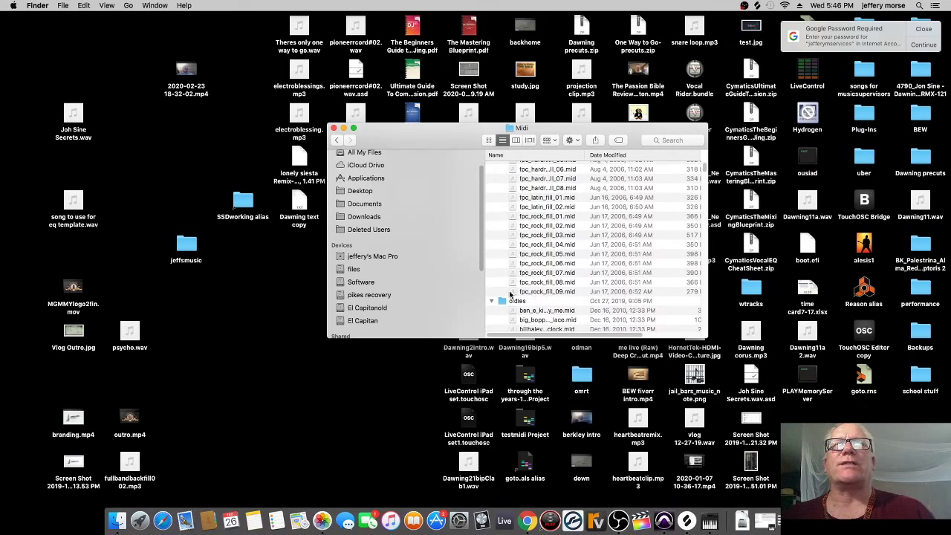
{"action": "left_click", "coordinate": [523, 293]}
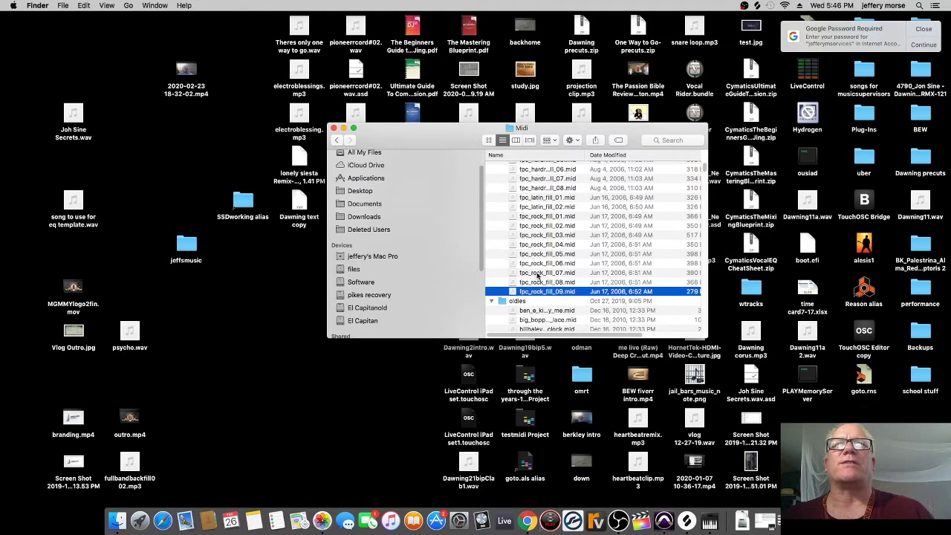
{"action": "scroll", "coordinate": [538, 276], "scroll_direction": "up", "scroll_amount": 8}
{"action": "scroll", "coordinate": [538, 275], "scroll_direction": "down", "scroll_amount": 3}
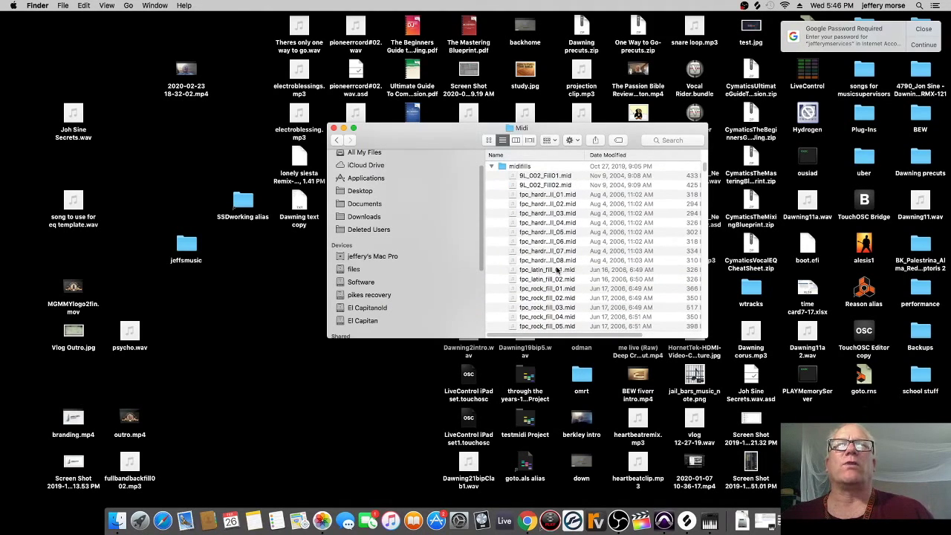
{"action": "scroll", "coordinate": [556, 271], "scroll_direction": "up", "scroll_amount": 3}
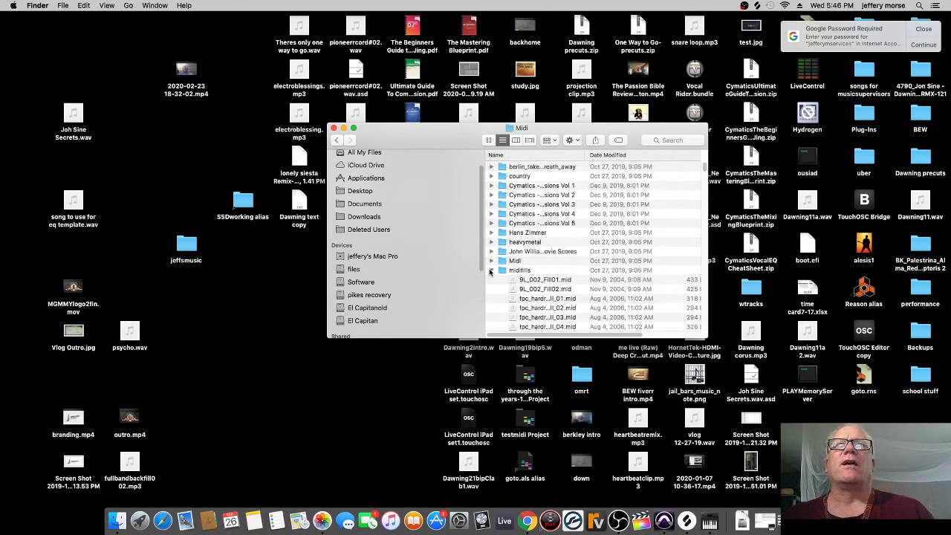
Collapse midifills, and examine the contents of the nested Midi folder and the John Williams Movie Scores folder.
{"action": "left_click", "coordinate": [490, 269]}
{"action": "left_click", "coordinate": [490, 260]}
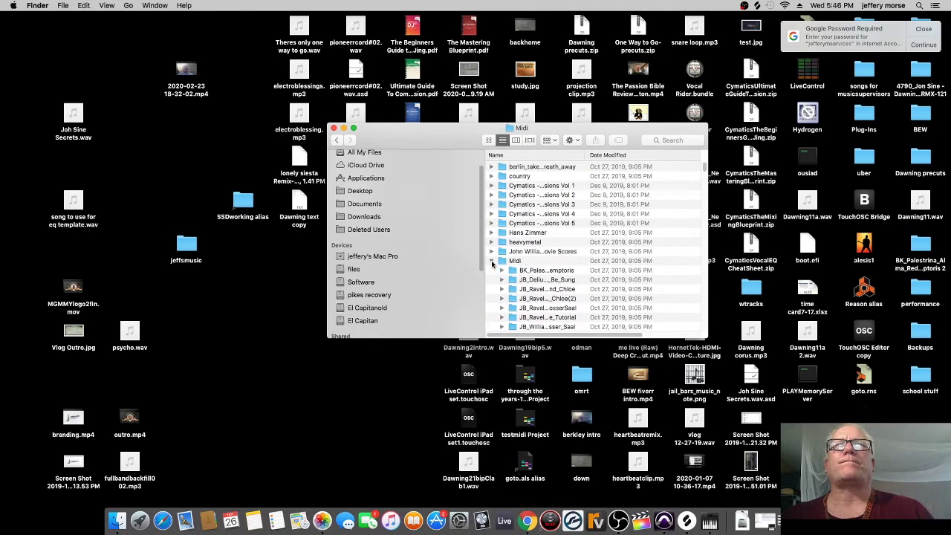
{"action": "scroll", "coordinate": [583, 292], "scroll_direction": "down", "scroll_amount": 2}
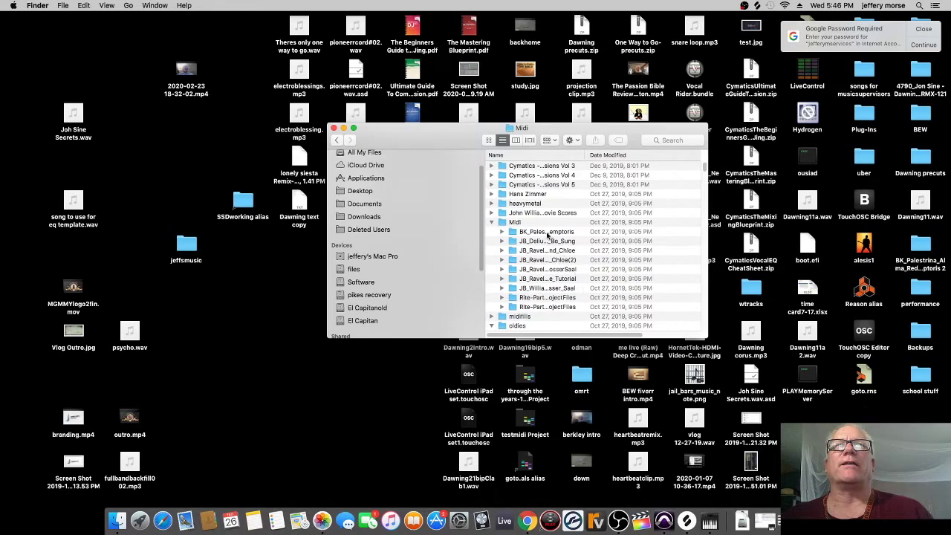
{"action": "left_click", "coordinate": [491, 221]}
{"action": "left_click", "coordinate": [490, 213]}
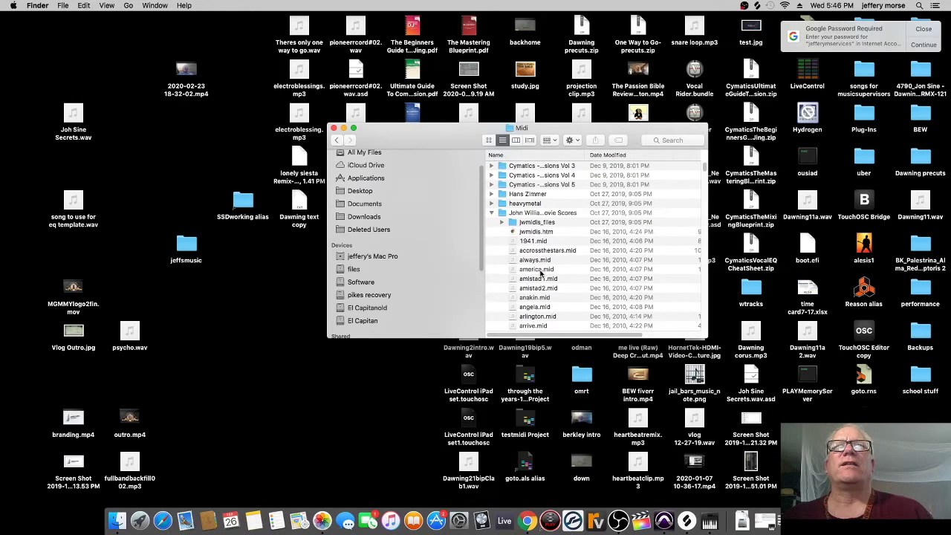
{"action": "scroll", "coordinate": [545, 282], "scroll_direction": "down", "scroll_amount": 2}
{"action": "scroll", "coordinate": [545, 282], "scroll_direction": "down", "scroll_amount": 2}
{"action": "scroll", "coordinate": [545, 282], "scroll_direction": "down", "scroll_amount": 5}
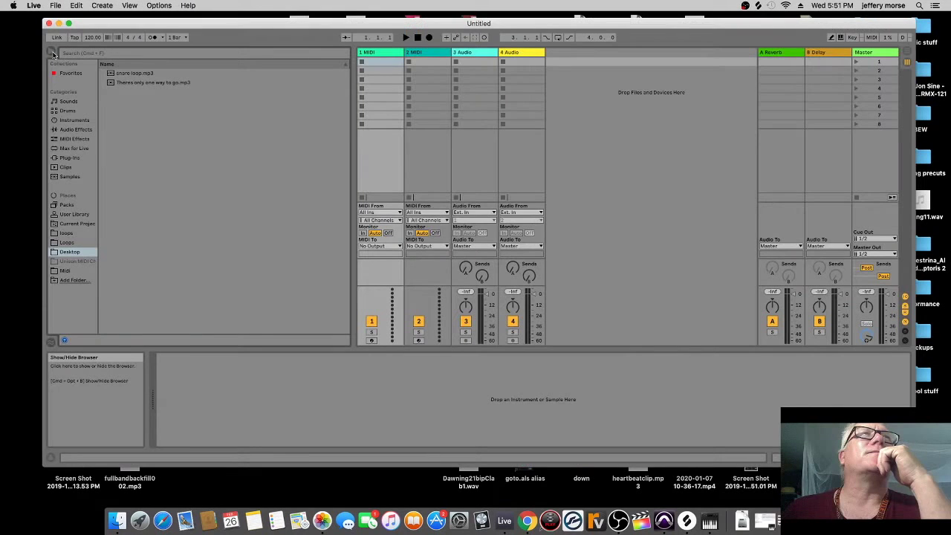
Try to bring 1941.mid from the John Williams Movie Scores folder in the Midi place onto the 1 MIDI track, then collapse the folder.
{"action": "left_click", "coordinate": [66, 243]}
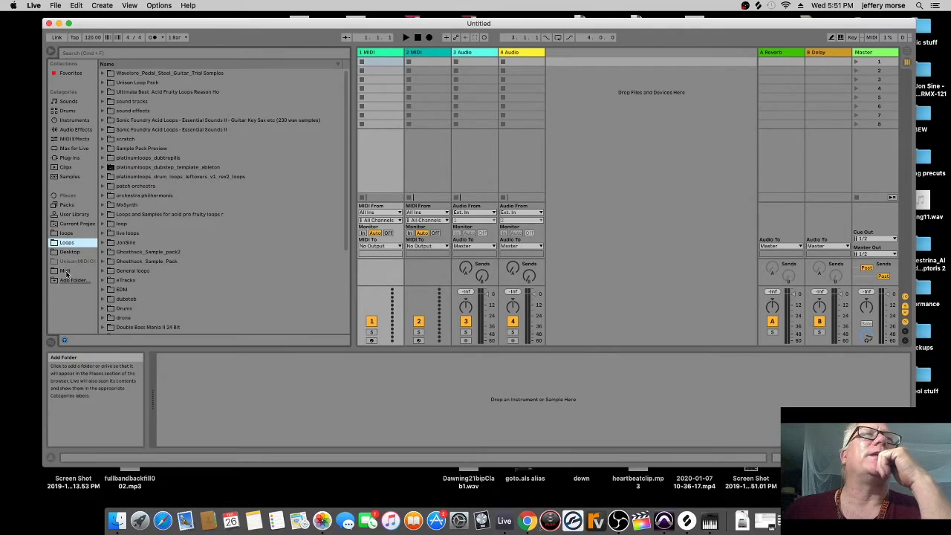
{"action": "left_click", "coordinate": [65, 270]}
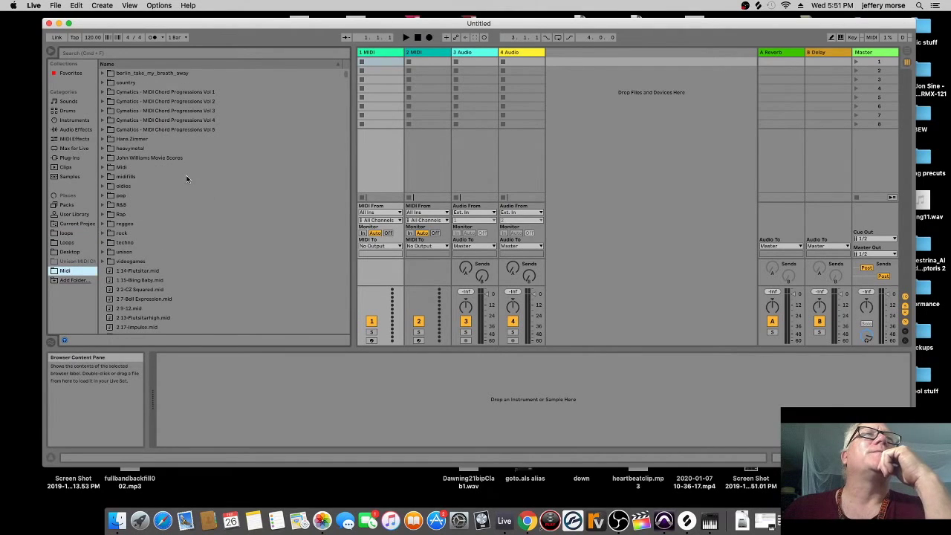
{"action": "left_click", "coordinate": [102, 158]}
{"action": "left_click", "coordinate": [124, 177]}
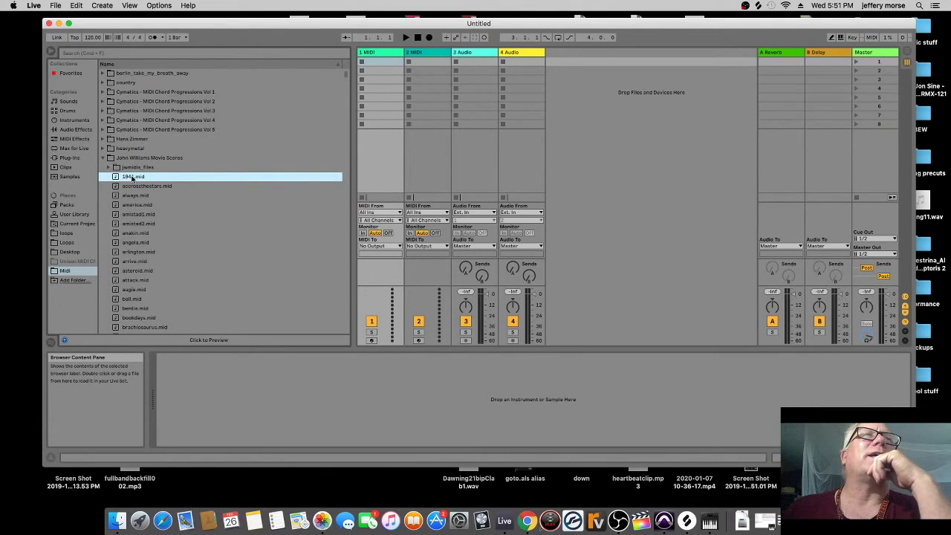
{"action": "left_click_drag", "start_coordinate": [132, 177], "coordinate": [388, 106]}
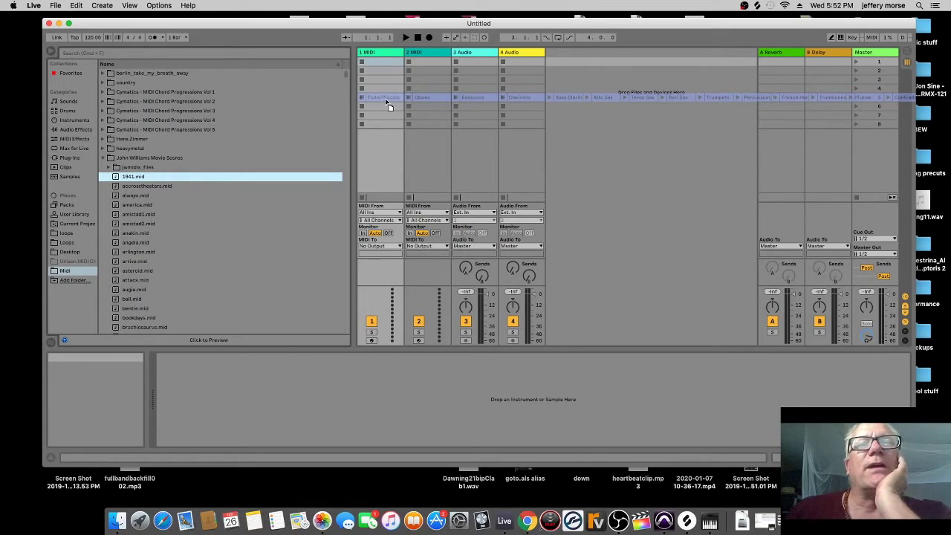
{"action": "left_click_drag", "start_coordinate": [385, 98], "coordinate": [240, 178]}
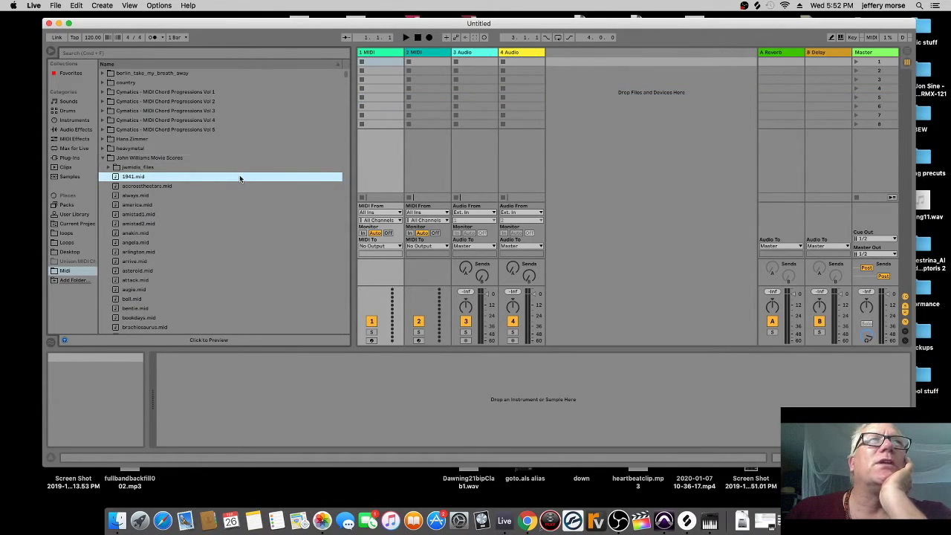
{"action": "left_click", "coordinate": [102, 158]}
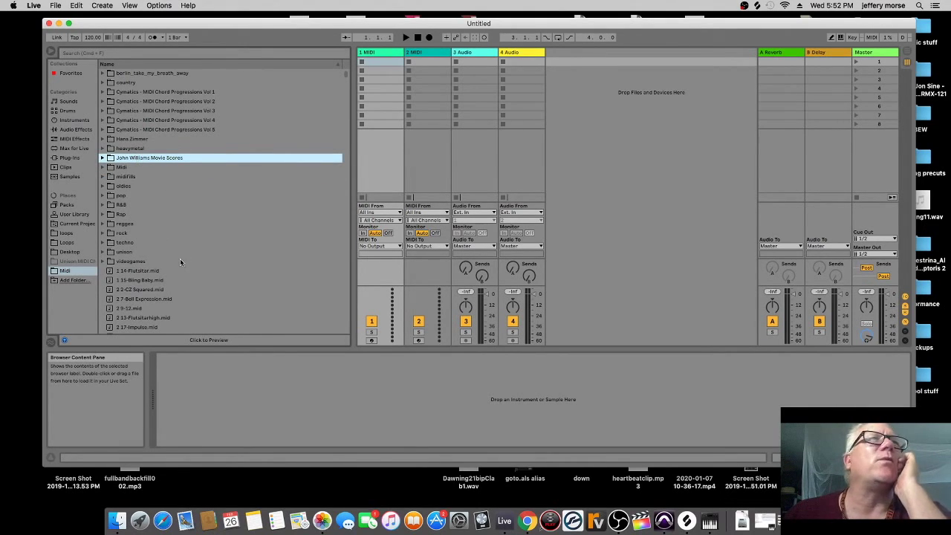
Examine the unison folder's contents in Live's browser down into the Unison MIDI Chord Pack.
{"action": "scroll", "coordinate": [135, 261], "scroll_direction": "down", "scroll_amount": 2}
{"action": "scroll", "coordinate": [134, 262], "scroll_direction": "down", "scroll_amount": 1}
{"action": "left_click", "coordinate": [103, 223]}
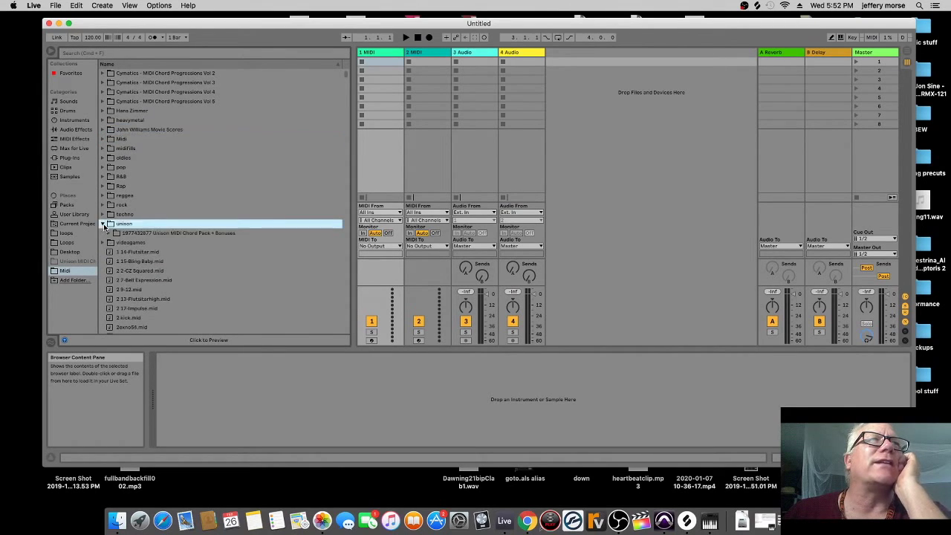
{"action": "left_click", "coordinate": [109, 233]}
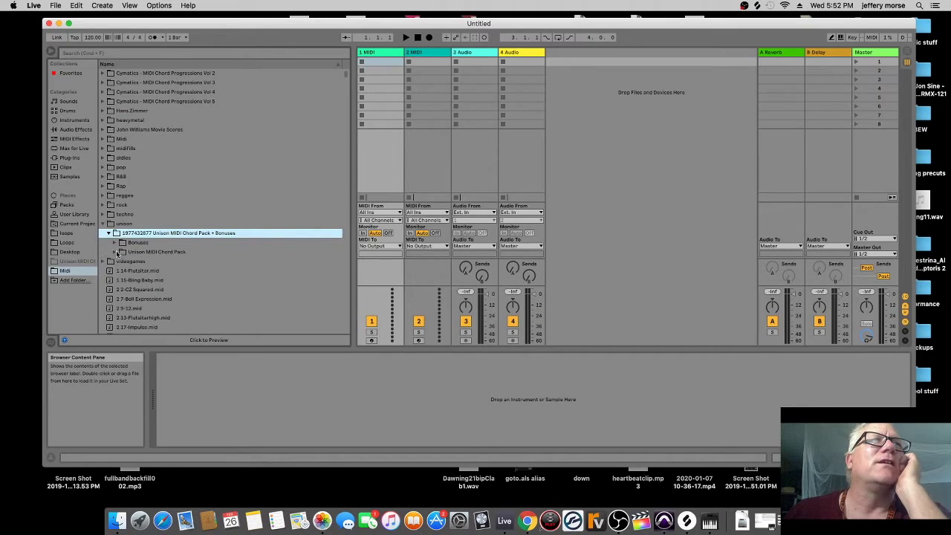
{"action": "left_click", "coordinate": [116, 253]}
{"action": "left_click", "coordinate": [175, 261]}
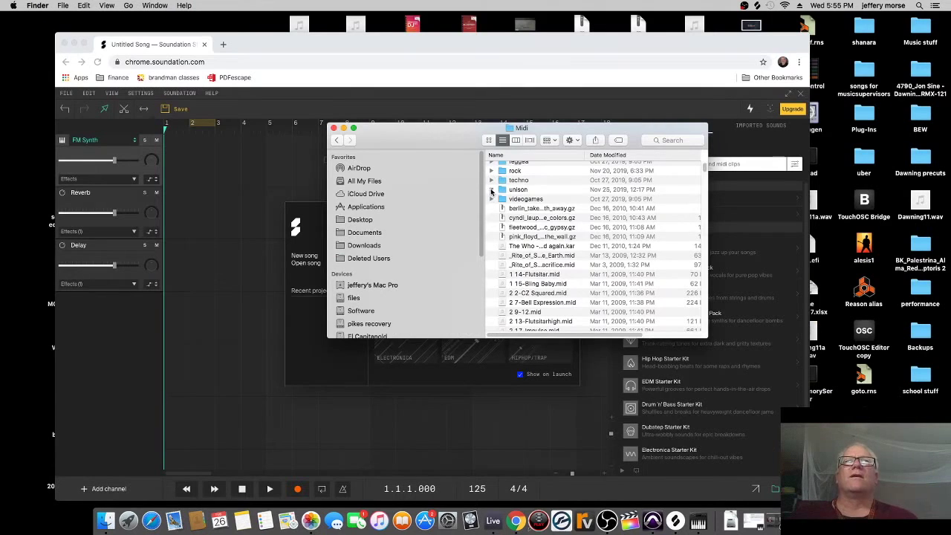
In Finder, expand the unison folder through Unison MIDI Chord Pack and 2 - Db Major - Bb Minor to show the 1 Triads files.
{"action": "left_click", "coordinate": [491, 190]}
{"action": "left_click", "coordinate": [501, 199]}
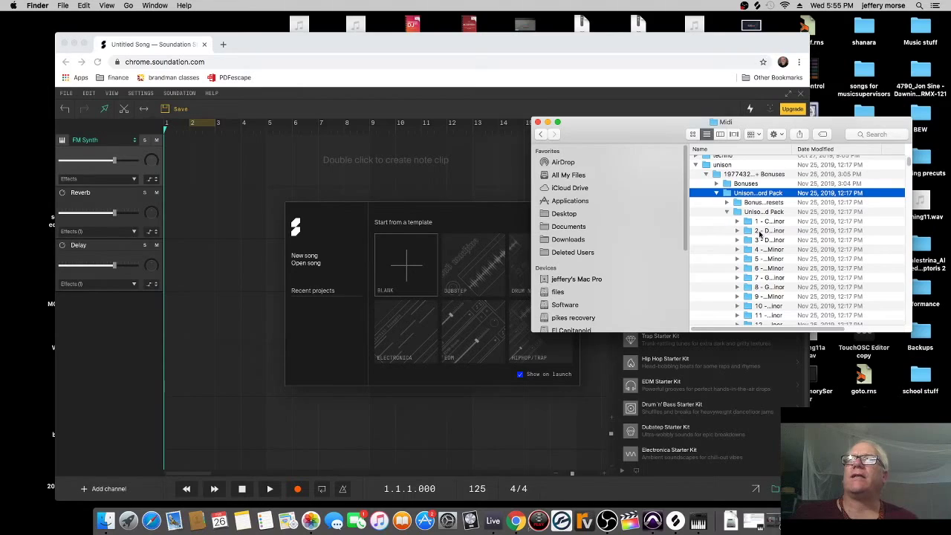
{"action": "left_click", "coordinate": [758, 231]}
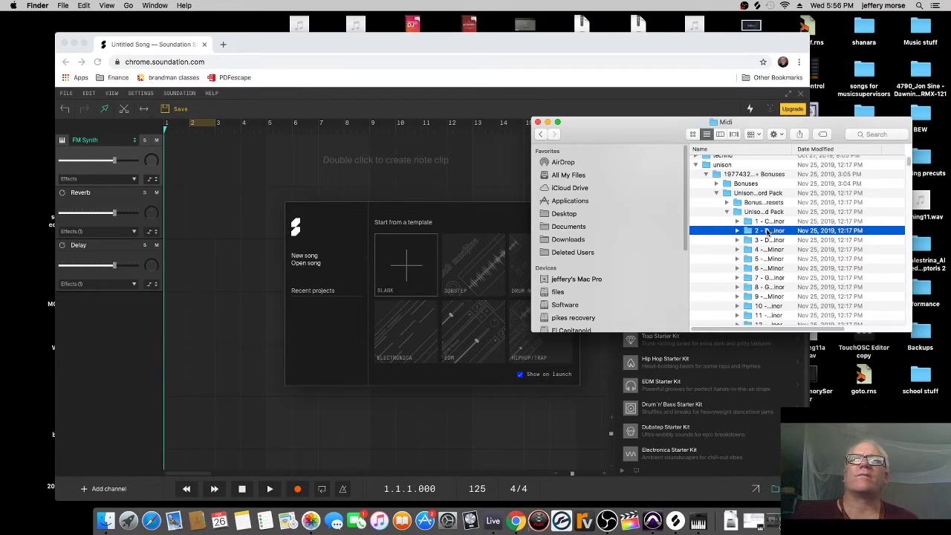
{"action": "left_click", "coordinate": [736, 230]}
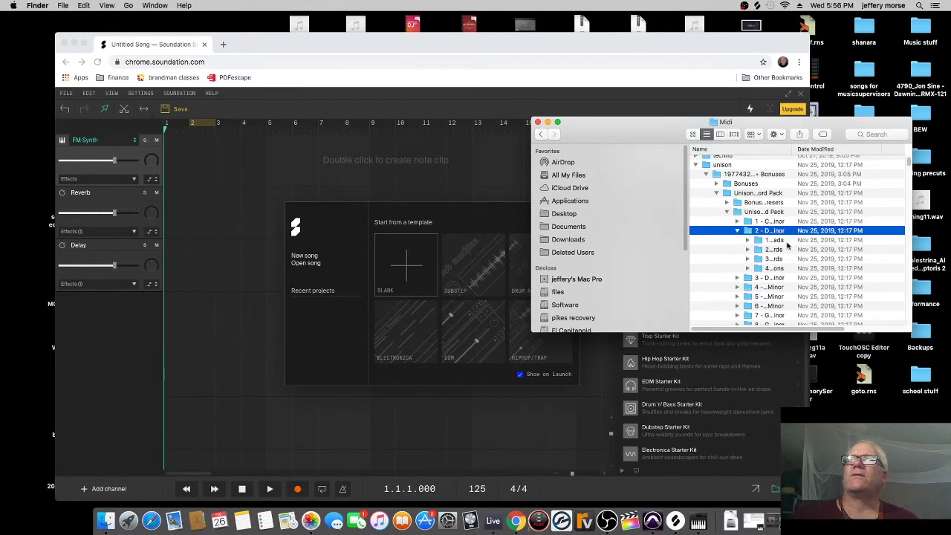
{"action": "left_click", "coordinate": [747, 241]}
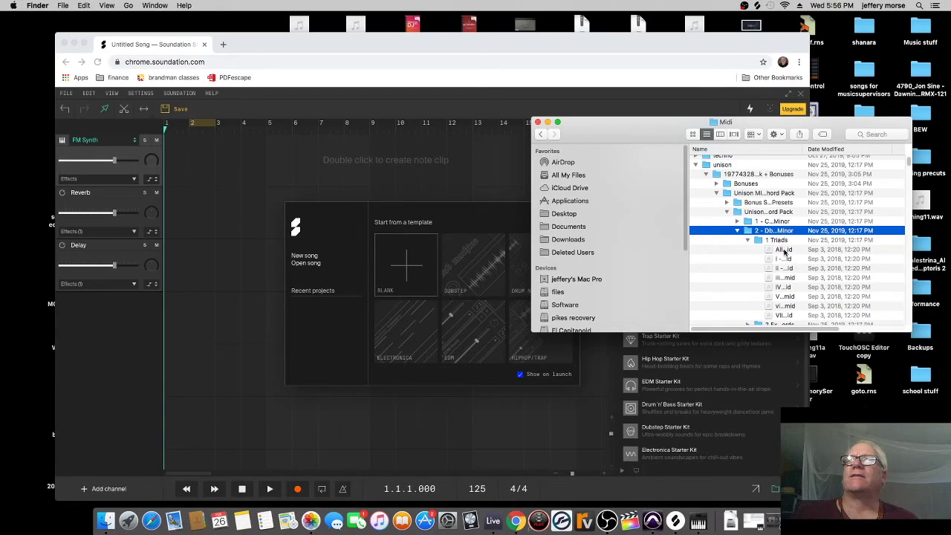
Look through the Db major triad MIDI files in 1 Triads and pick out I - Db Maj.mid.
{"action": "left_click", "coordinate": [785, 252]}
{"action": "left_click", "coordinate": [787, 260]}
{"action": "left_click", "coordinate": [789, 268]}
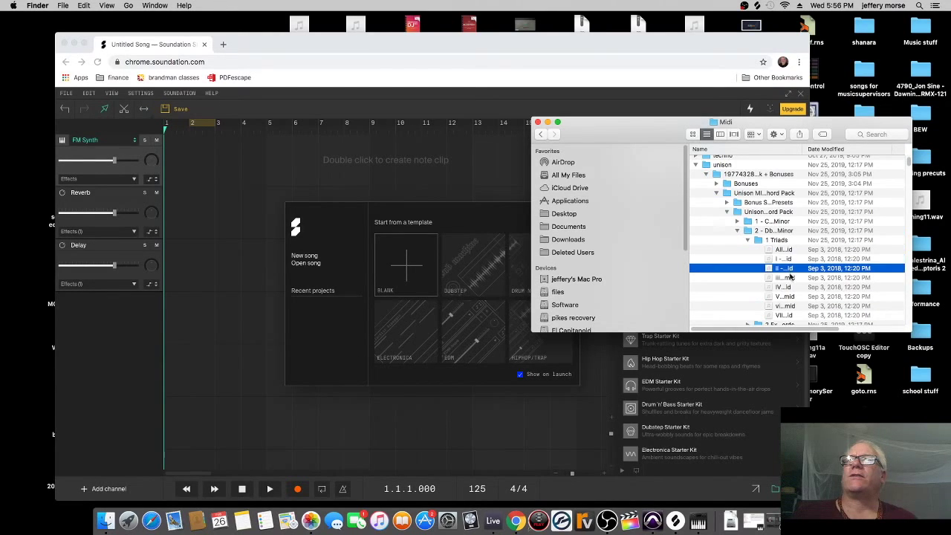
{"action": "left_click", "coordinate": [786, 288]}
{"action": "left_click", "coordinate": [784, 251]}
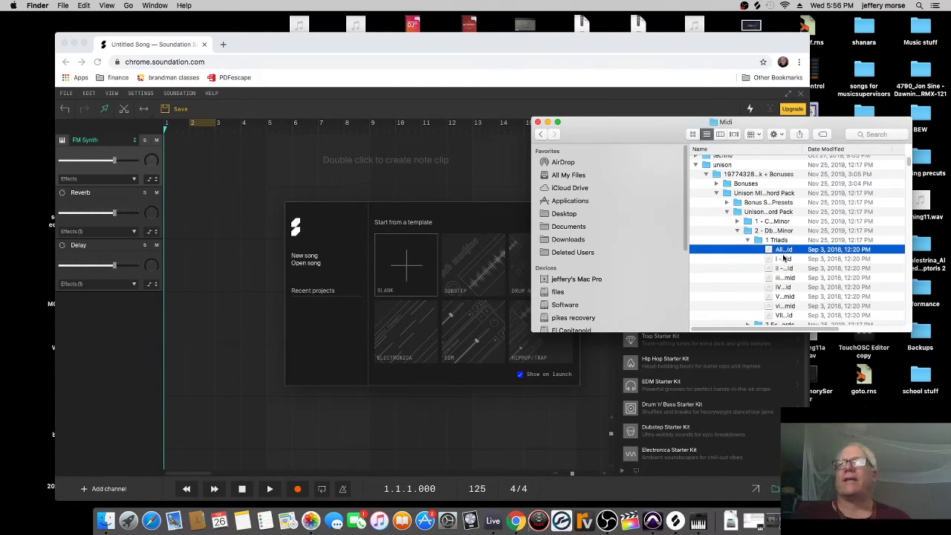
{"action": "left_click", "coordinate": [791, 259]}
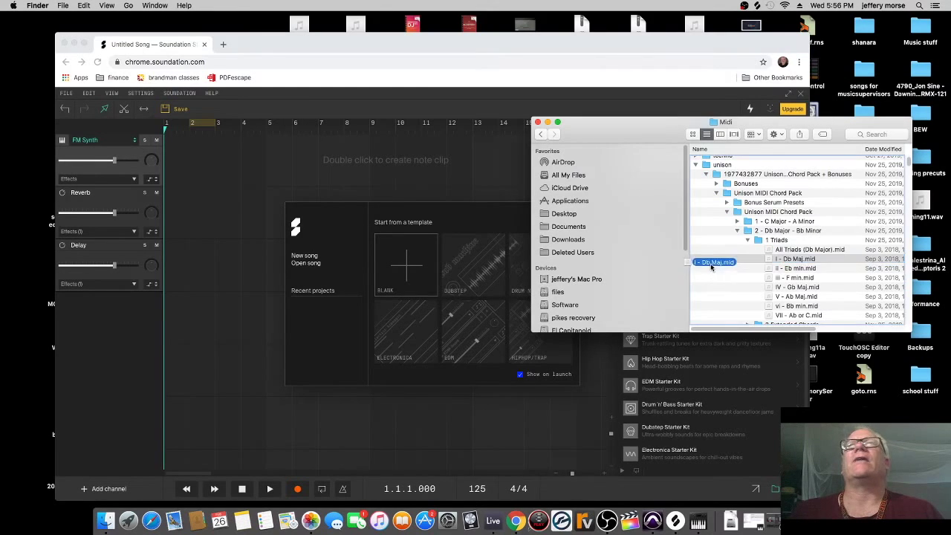
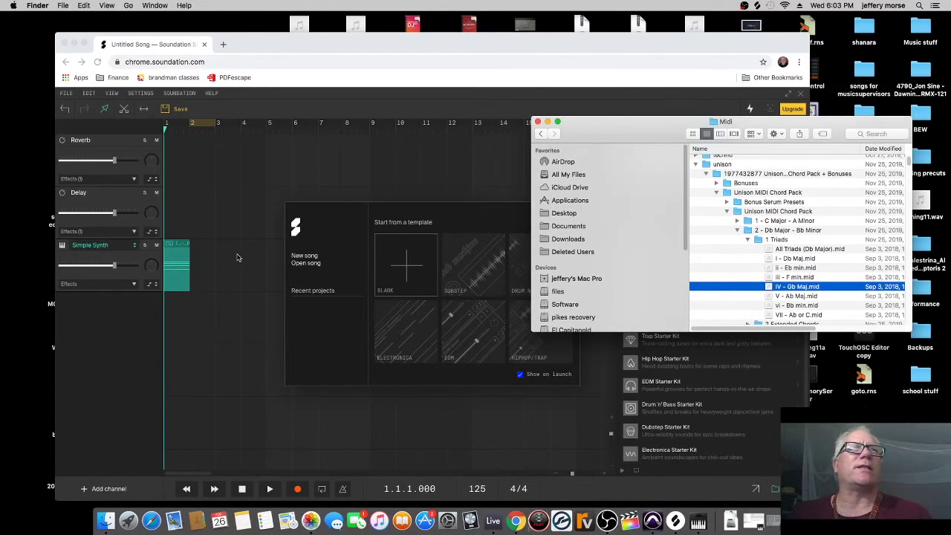
Delete the clip on the Simple Synth channel in Soundation and import vi - Bb min.mid from Finder at bar 1.
{"action": "left_click", "coordinate": [180, 256]}
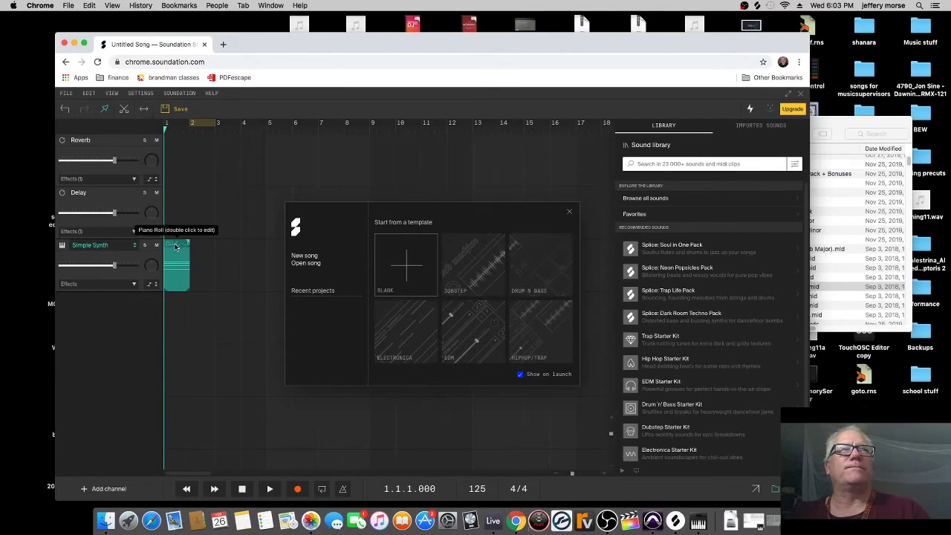
{"action": "key", "text": "Delete"}
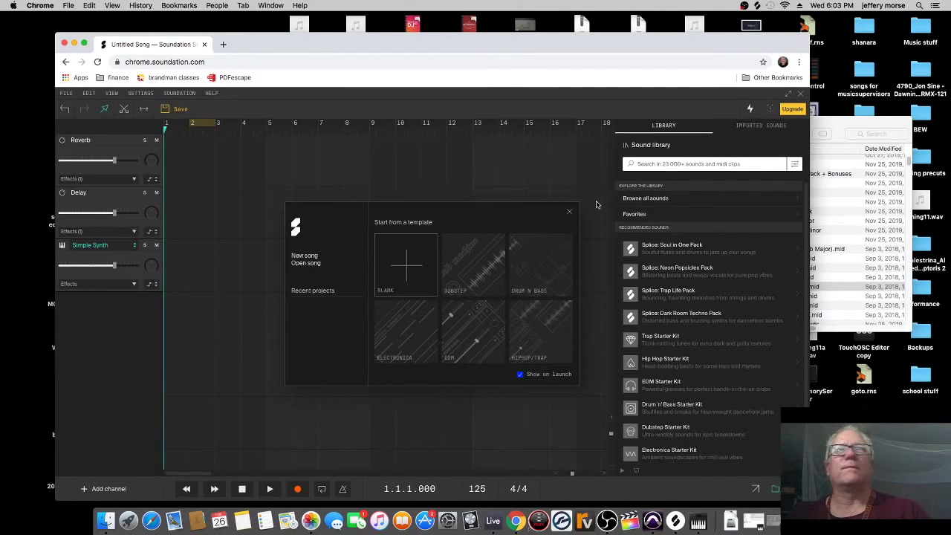
{"action": "left_click", "coordinate": [849, 123]}
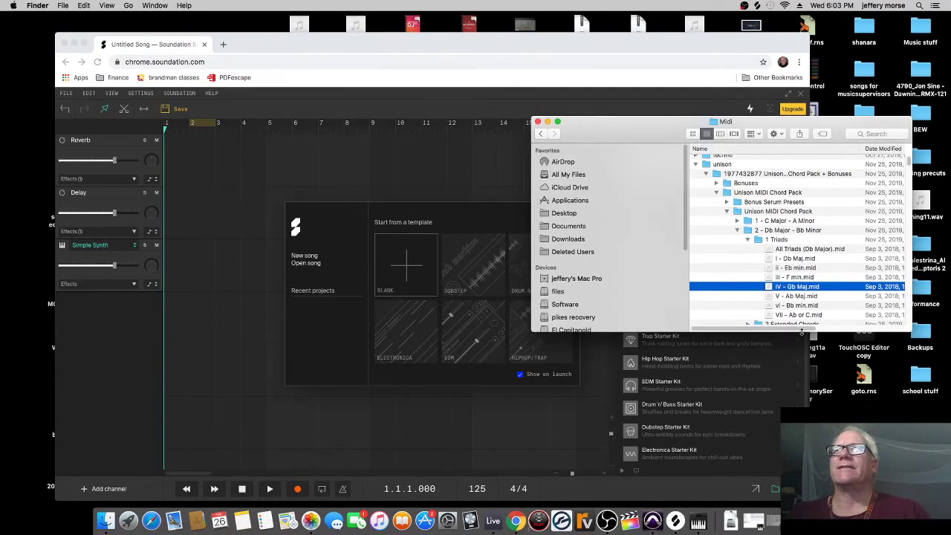
{"action": "left_click", "coordinate": [797, 305]}
{"action": "left_click_drag", "start_coordinate": [802, 309], "coordinate": [228, 255]}
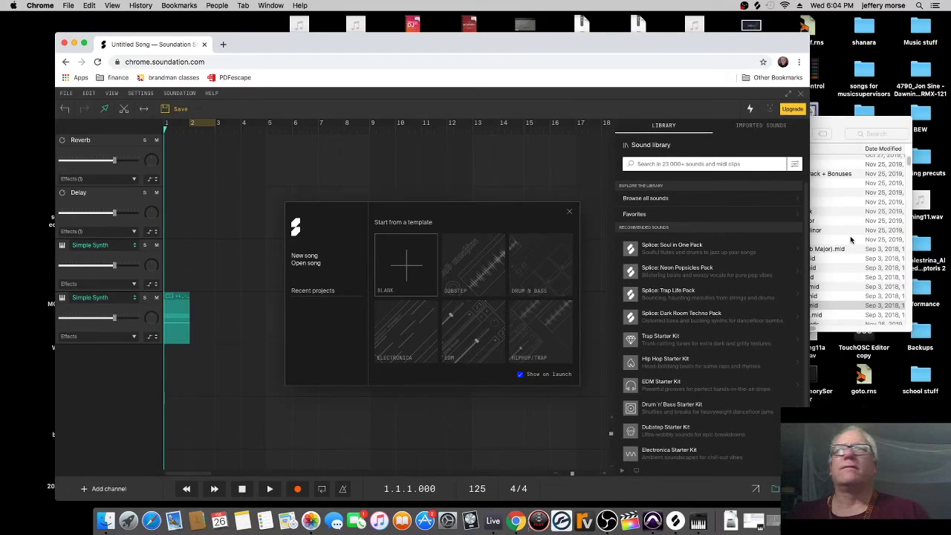
Import iii - F min.mid from Finder and move its clip to bar 2, directly after the Bb minor clip on the same channel.
{"action": "left_click", "coordinate": [875, 125]}
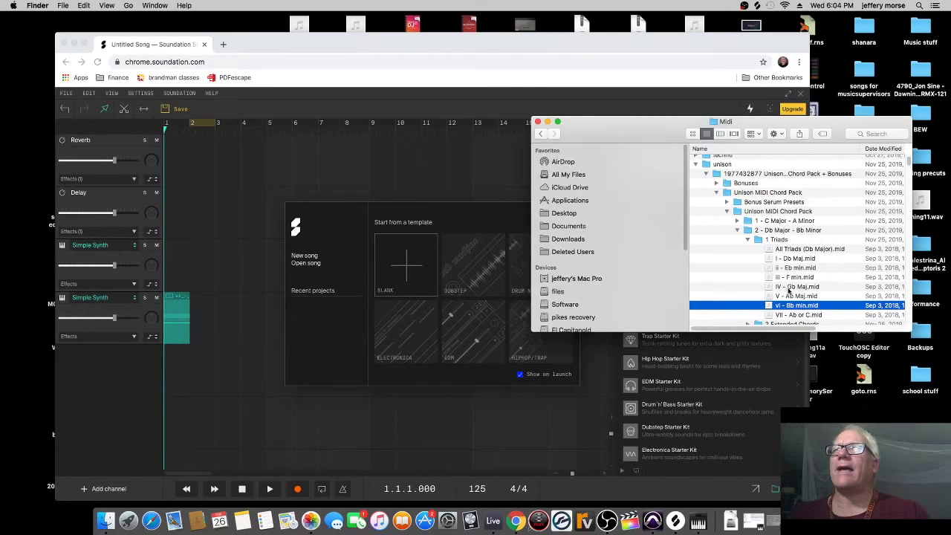
{"action": "scroll", "coordinate": [833, 273], "scroll_direction": "down", "scroll_amount": 1}
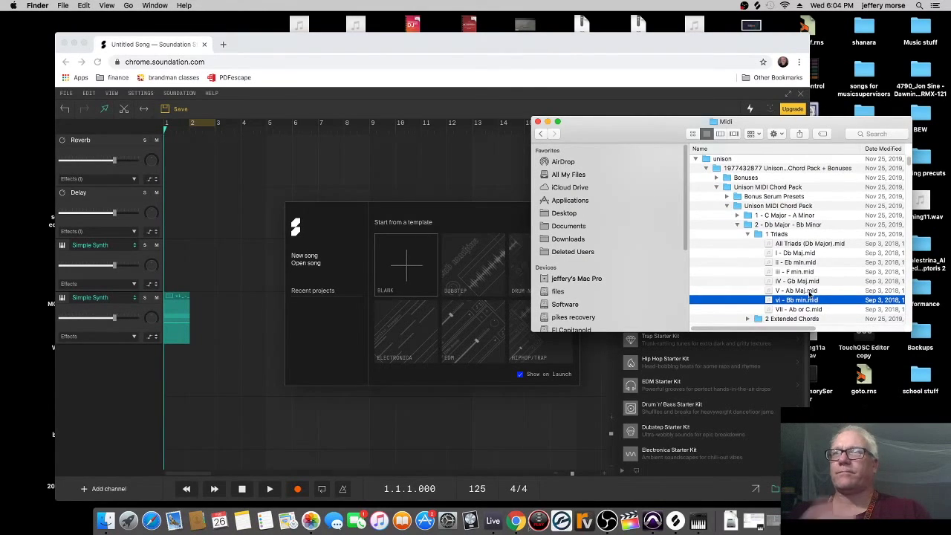
{"action": "left_click", "coordinate": [802, 282]}
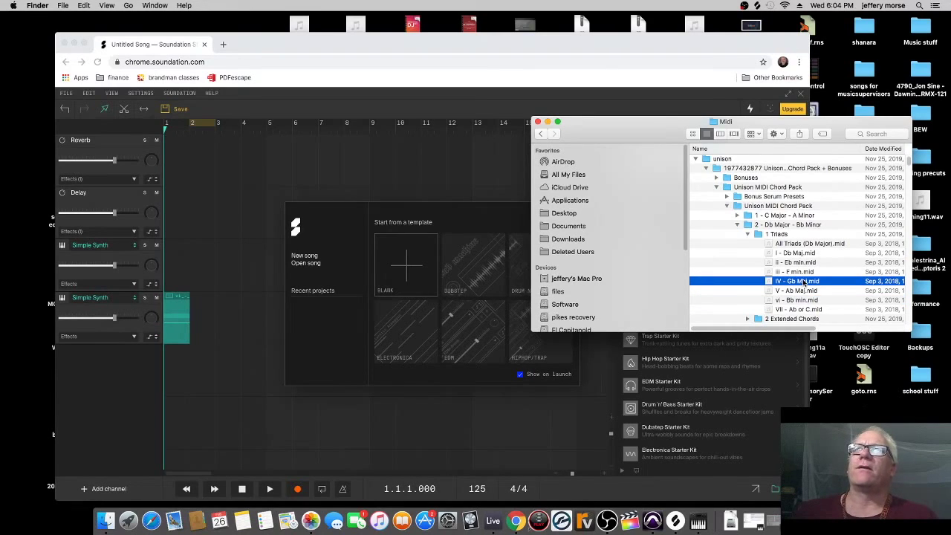
{"action": "left_click_drag", "start_coordinate": [799, 273], "coordinate": [234, 319]}
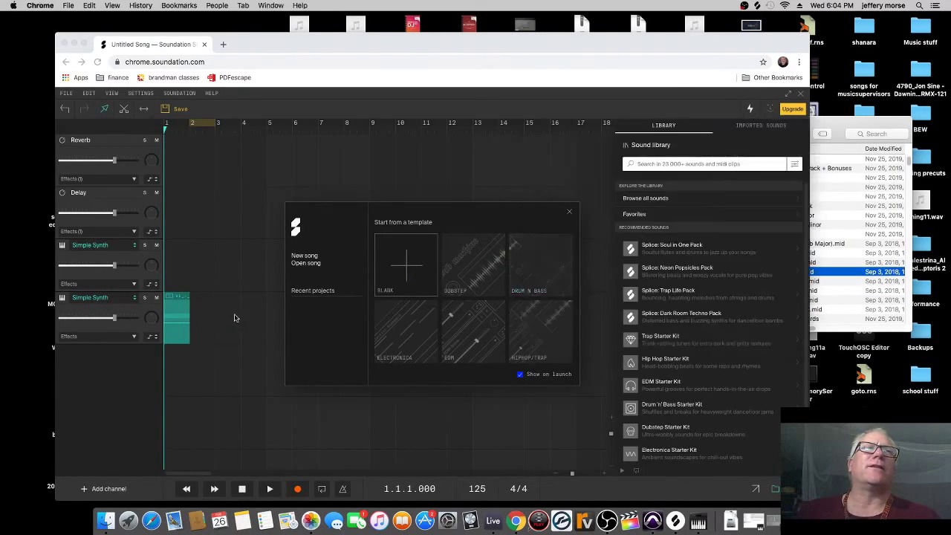
{"action": "left_click_drag", "start_coordinate": [188, 357], "coordinate": [204, 313]}
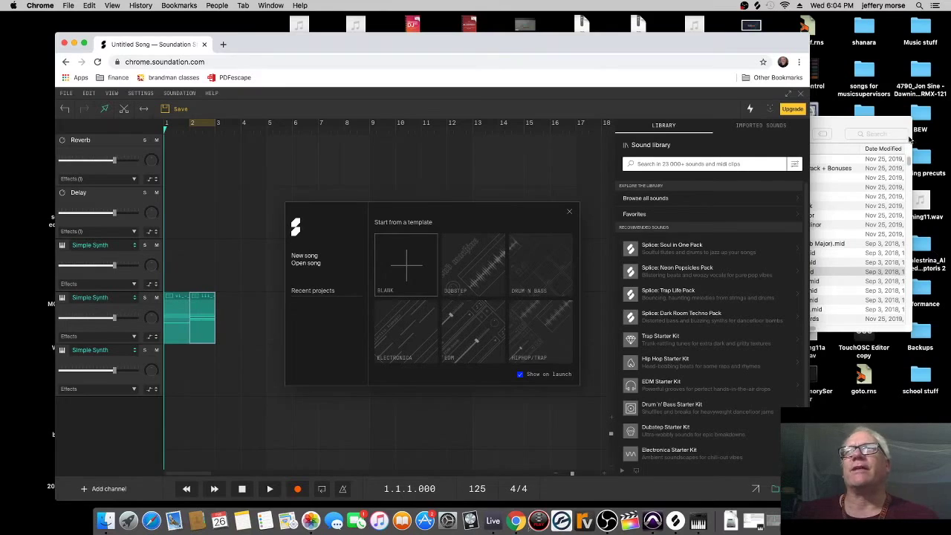
Import V - Ab Maj.mid from Finder and move its clip to bar 3 on the channel holding the other chords.
{"action": "left_click", "coordinate": [856, 126]}
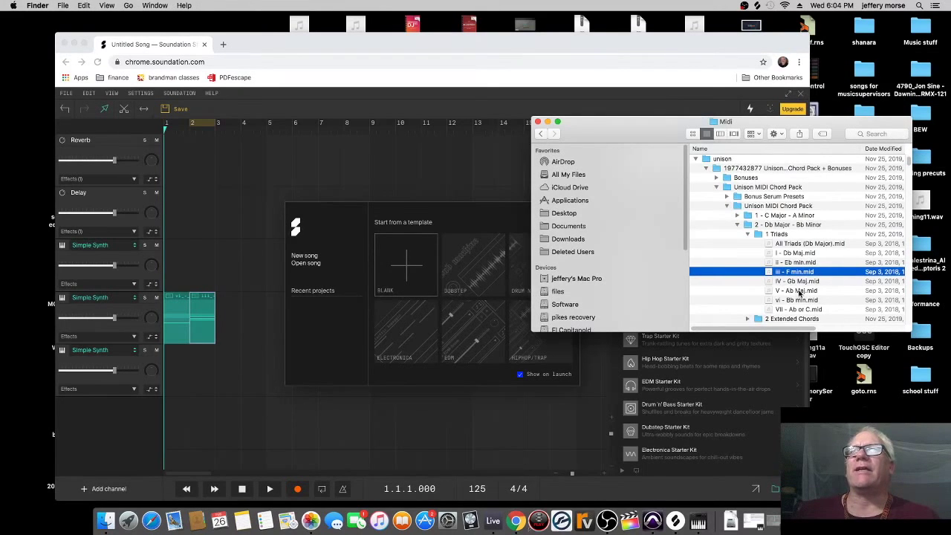
{"action": "left_click", "coordinate": [799, 290]}
{"action": "left_click", "coordinate": [802, 282]}
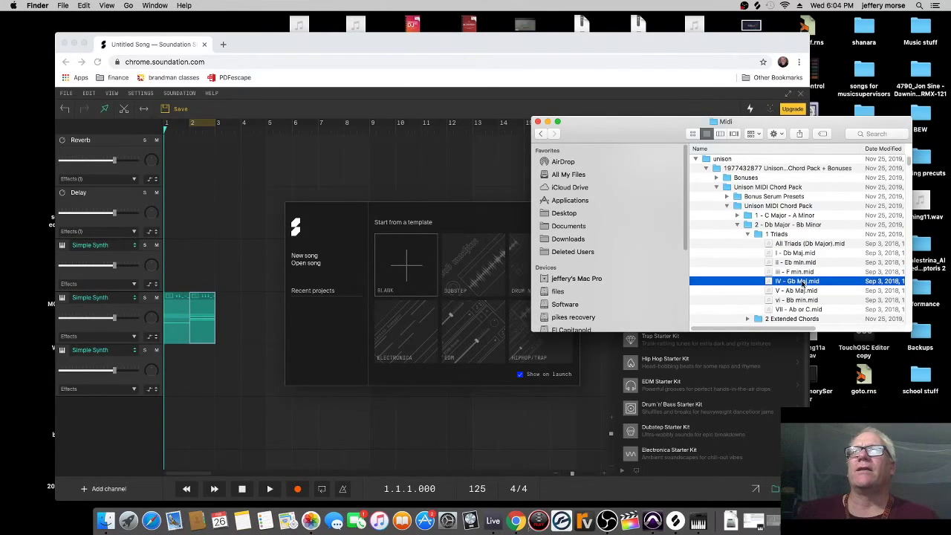
{"action": "left_click", "coordinate": [801, 291]}
{"action": "left_click_drag", "start_coordinate": [801, 291], "coordinate": [243, 321]}
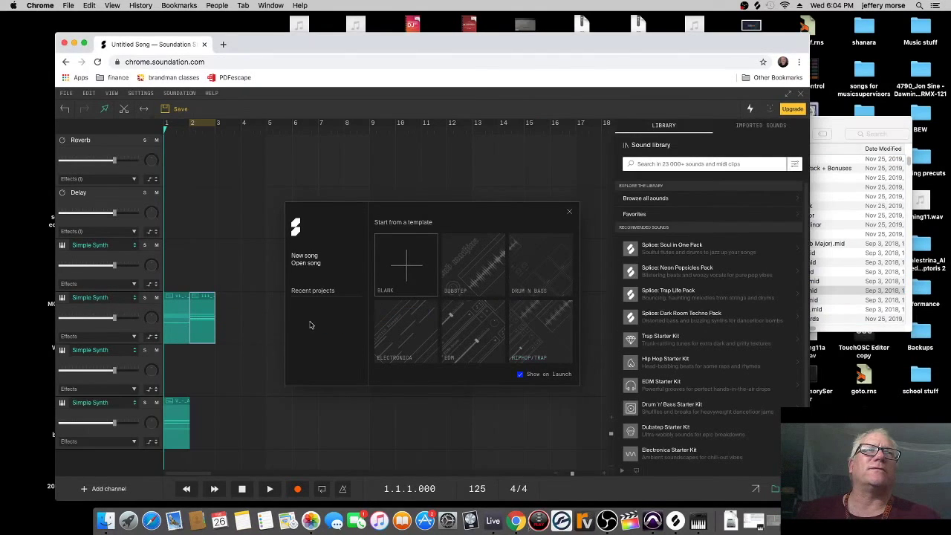
{"action": "left_click_drag", "start_coordinate": [182, 406], "coordinate": [233, 309]}
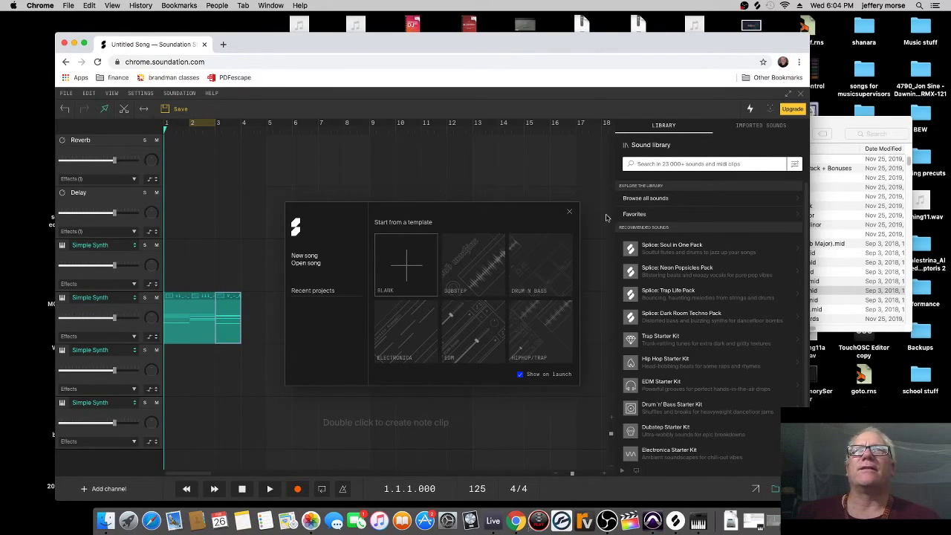
Close the template dialog, import vi - Bb min.mid again and move its clip to bar 4 to complete the chord row.
{"action": "left_click", "coordinate": [571, 213]}
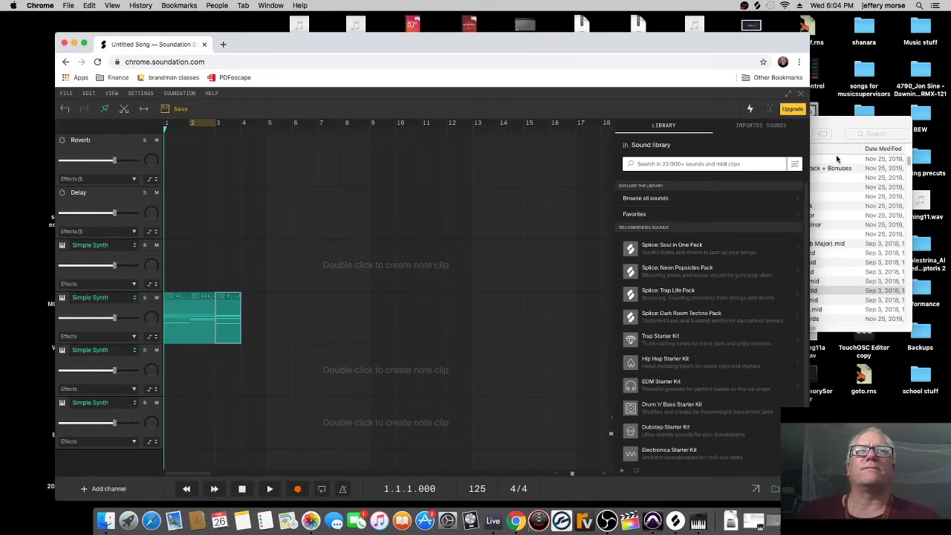
{"action": "left_click", "coordinate": [843, 123]}
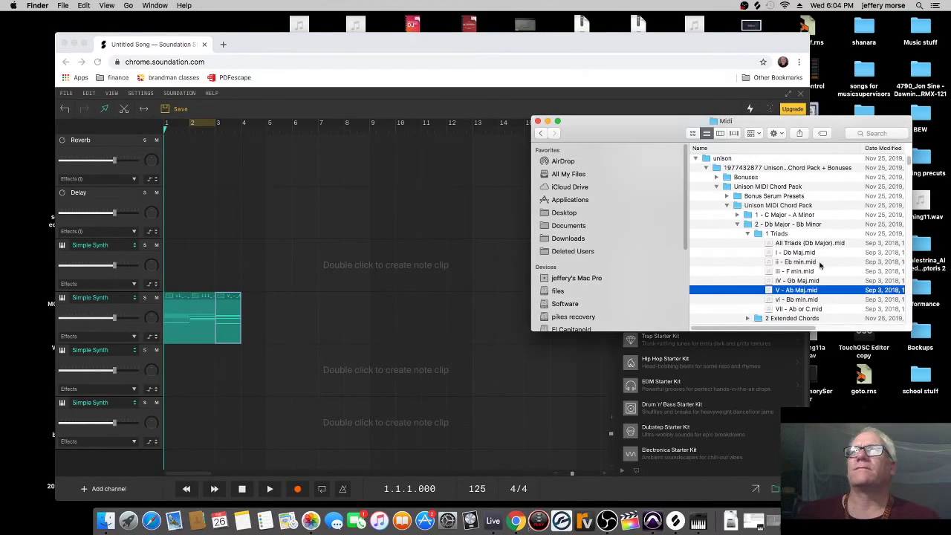
{"action": "left_click", "coordinate": [797, 300]}
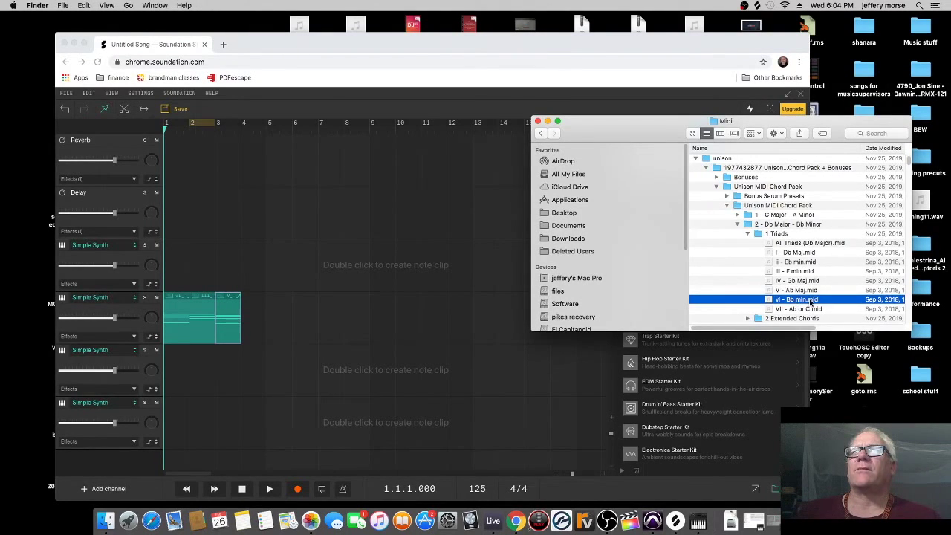
{"action": "left_click_drag", "start_coordinate": [810, 302], "coordinate": [272, 314]}
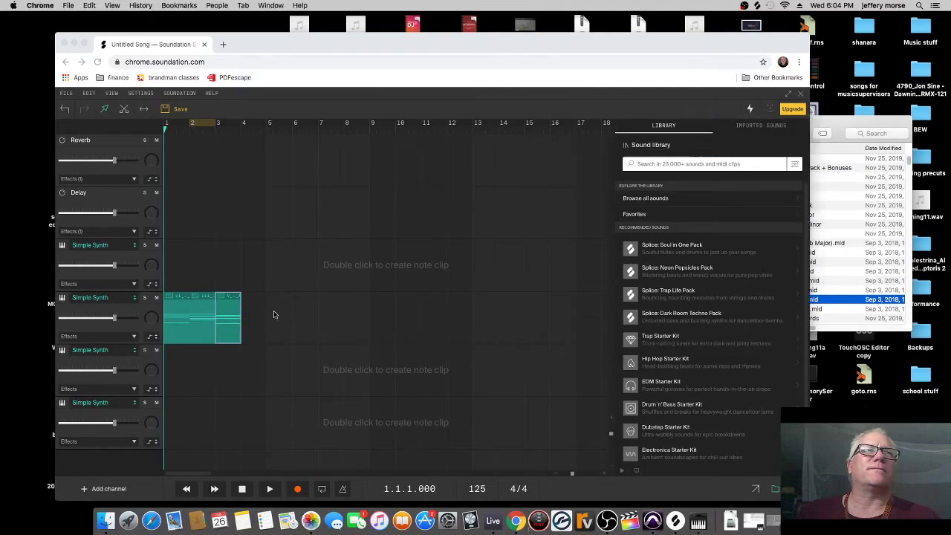
{"action": "left_click_drag", "start_coordinate": [176, 456], "coordinate": [253, 313]}
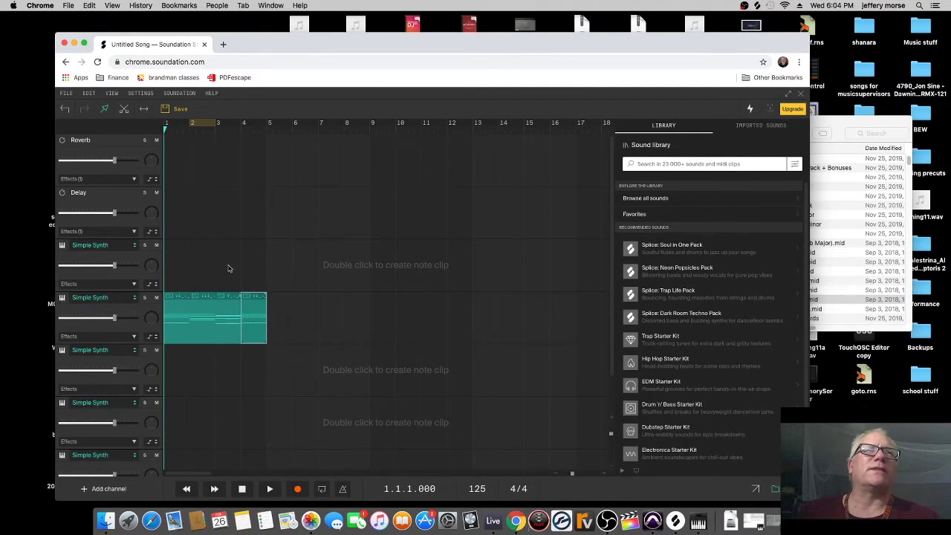
Set the loop region over bars 1 to 4 and play back part of the four-chord row.
{"action": "left_click_drag", "start_coordinate": [169, 124], "coordinate": [268, 123]}
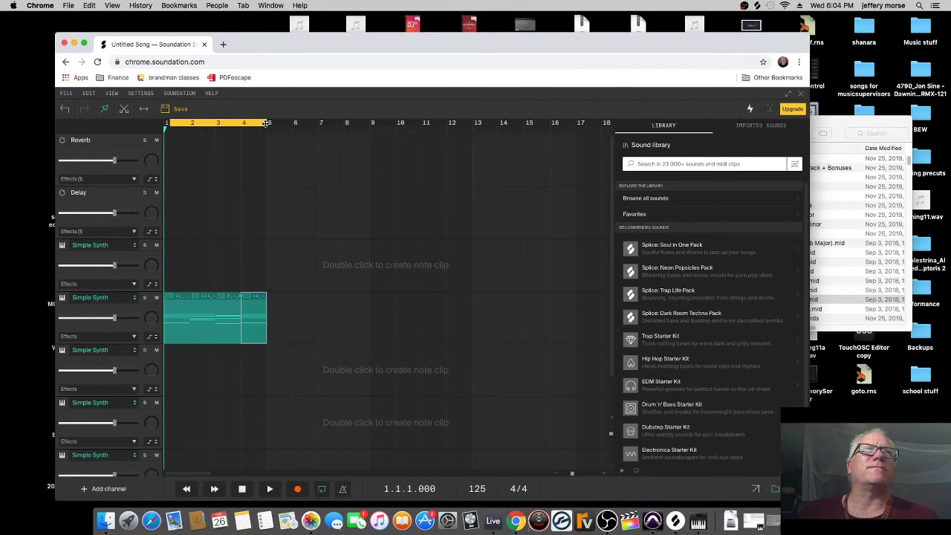
{"action": "key", "text": "space"}
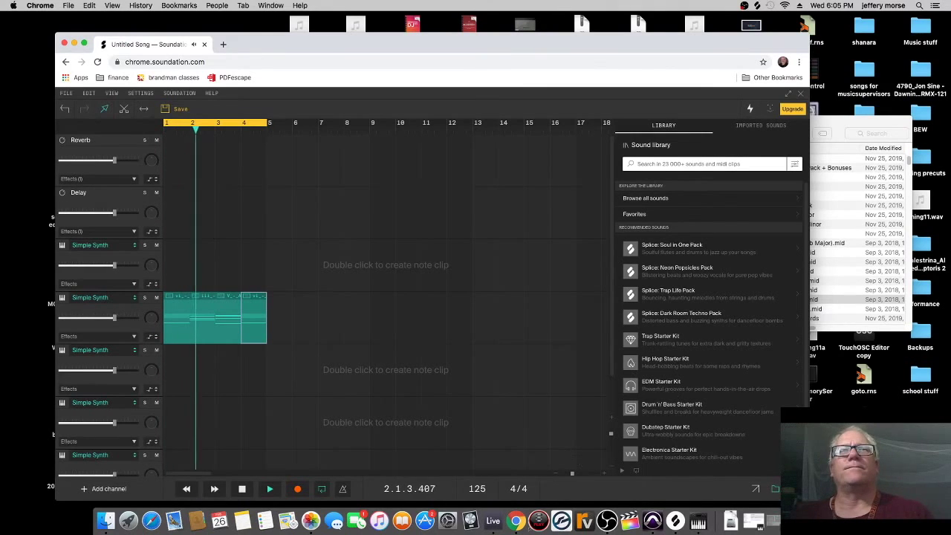
{"action": "left_click", "coordinate": [243, 488]}
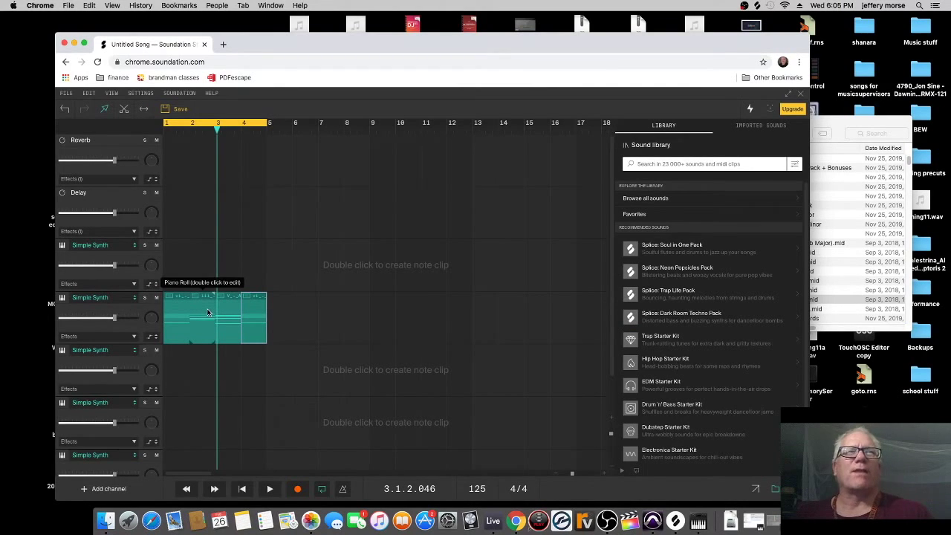
In Finder, expand the 4 Progressions folder, its 2 AdvancedProgressions subfolder and the Minor Progressions folder inside it.
{"action": "left_click", "coordinate": [827, 122]}
{"action": "scroll", "coordinate": [804, 260], "scroll_direction": "down", "scroll_amount": 2}
{"action": "scroll", "coordinate": [804, 257], "scroll_direction": "down", "scroll_amount": 3}
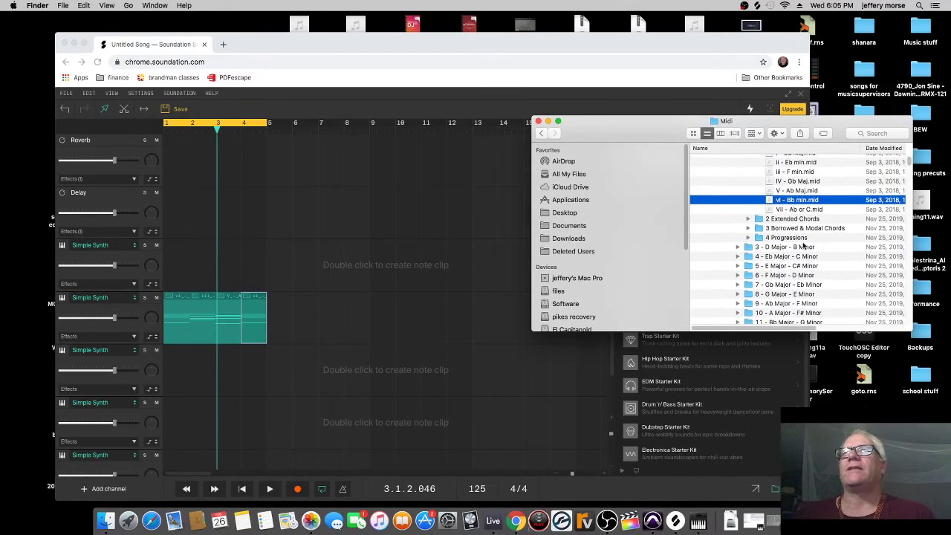
{"action": "left_click", "coordinate": [748, 238]}
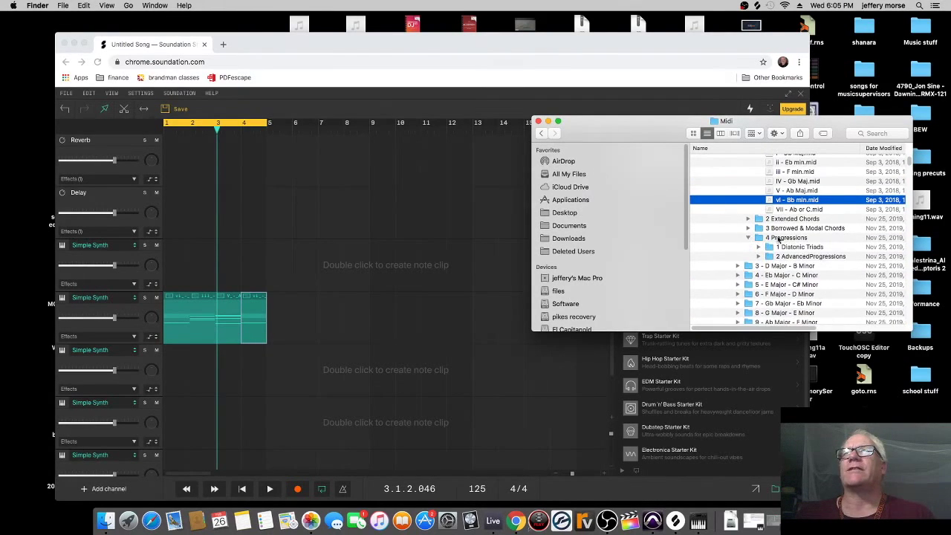
{"action": "left_click", "coordinate": [758, 256]}
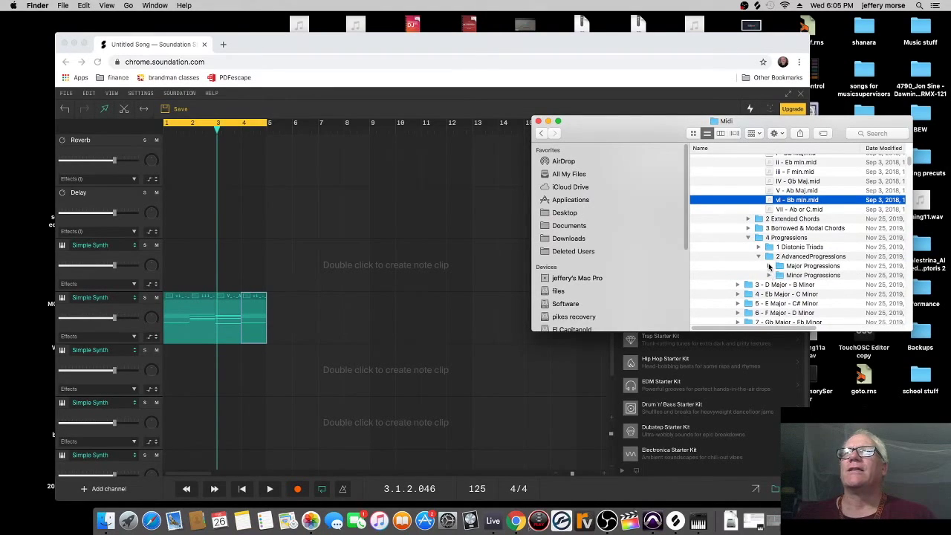
{"action": "left_click", "coordinate": [769, 274]}
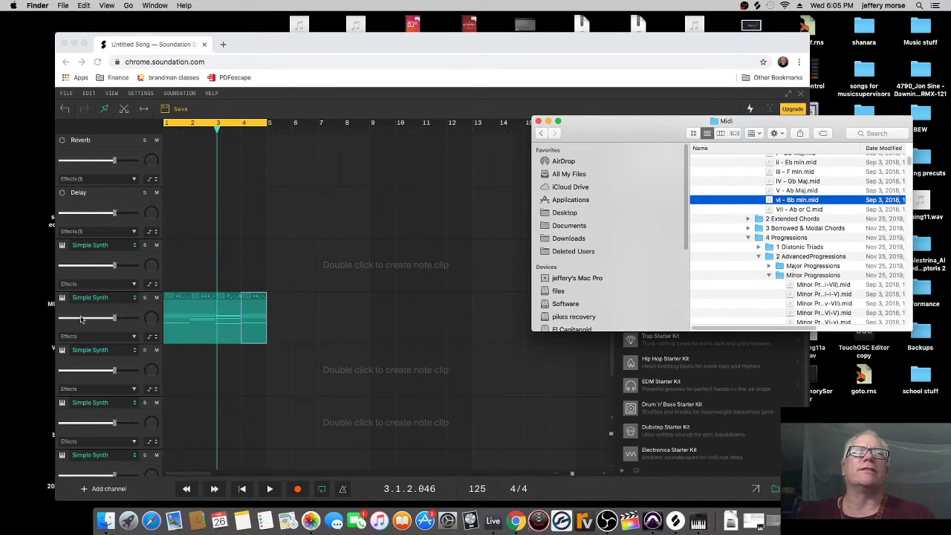
Select all four chord clips on the Simple Synth channel in Soundation and delete them.
{"action": "left_click", "coordinate": [190, 320]}
{"action": "left_click_drag", "start_coordinate": [283, 314], "coordinate": [179, 285]}
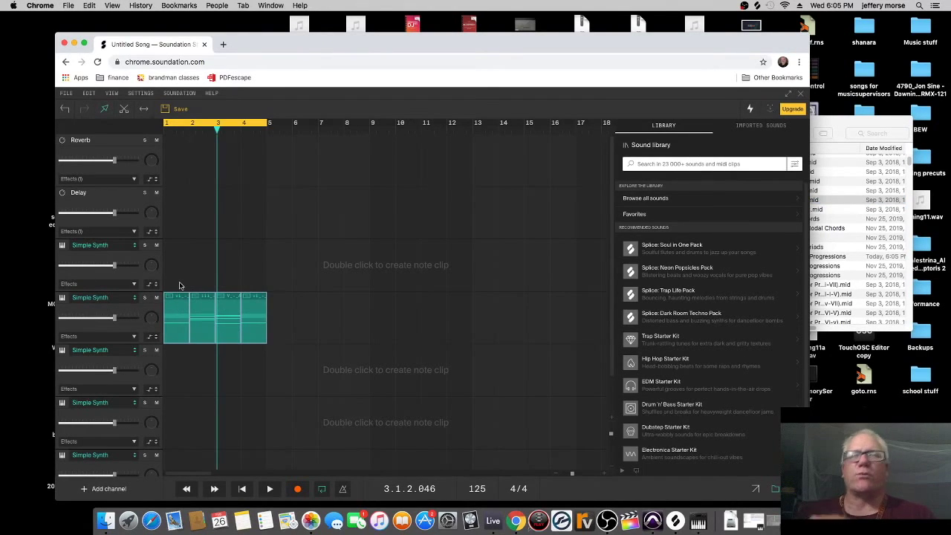
{"action": "key", "text": "Delete"}
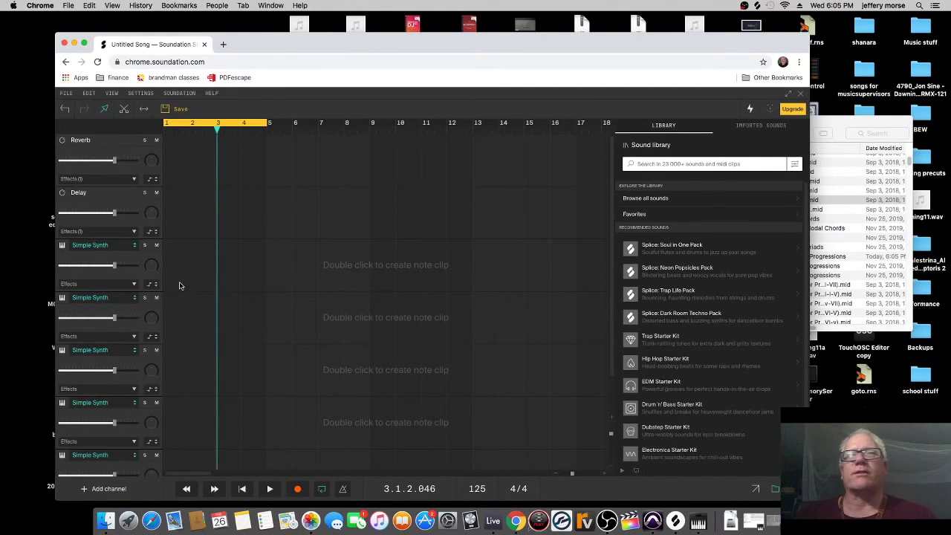
Import the minor progression file ending in -i-IV).mid from Finder and move its clip to the start of bar 1.
{"action": "left_click", "coordinate": [860, 123]}
{"action": "scroll", "coordinate": [819, 275], "scroll_direction": "down", "scroll_amount": 2}
{"action": "left_click_drag", "start_coordinate": [816, 273], "coordinate": [295, 334]}
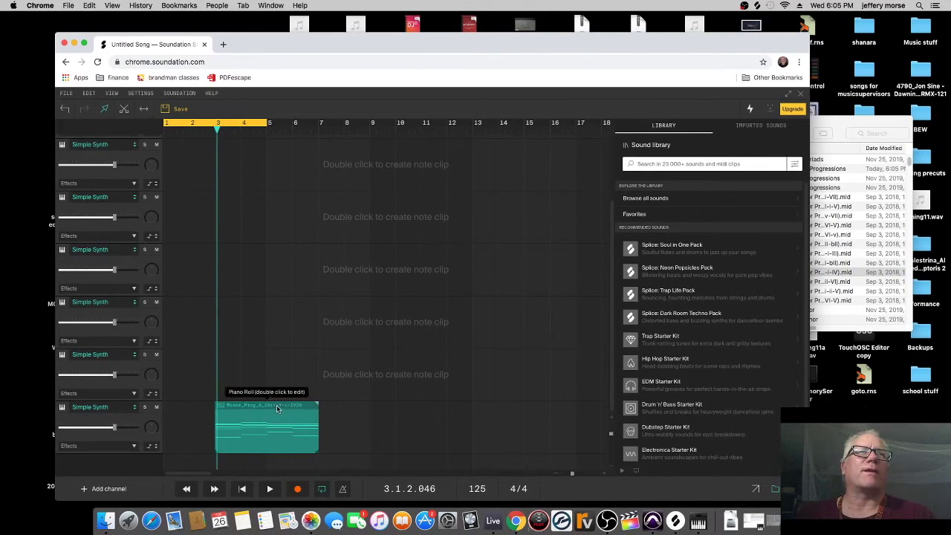
{"action": "left_click_drag", "start_coordinate": [276, 408], "coordinate": [208, 396]}
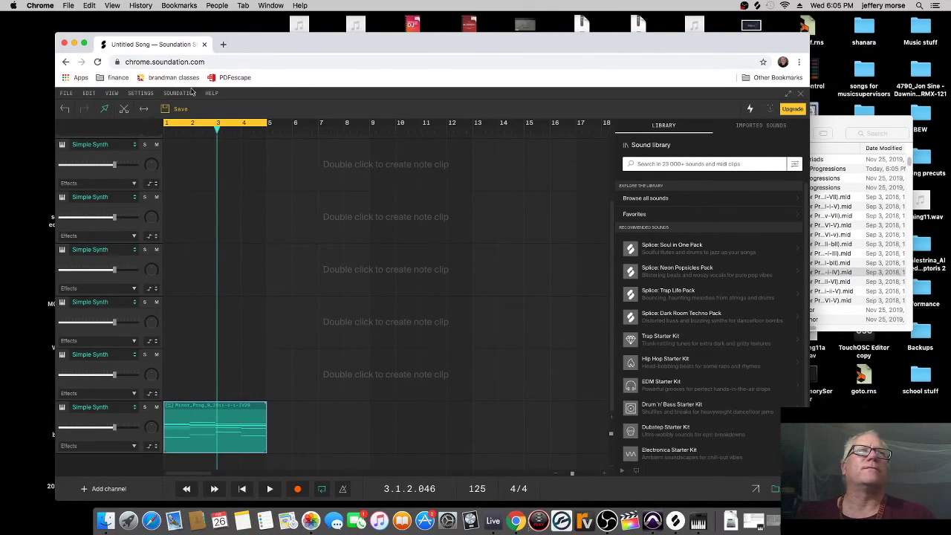
Play back the minor progression, stop it and open the clip's notes for viewing.
{"action": "left_click", "coordinate": [270, 490]}
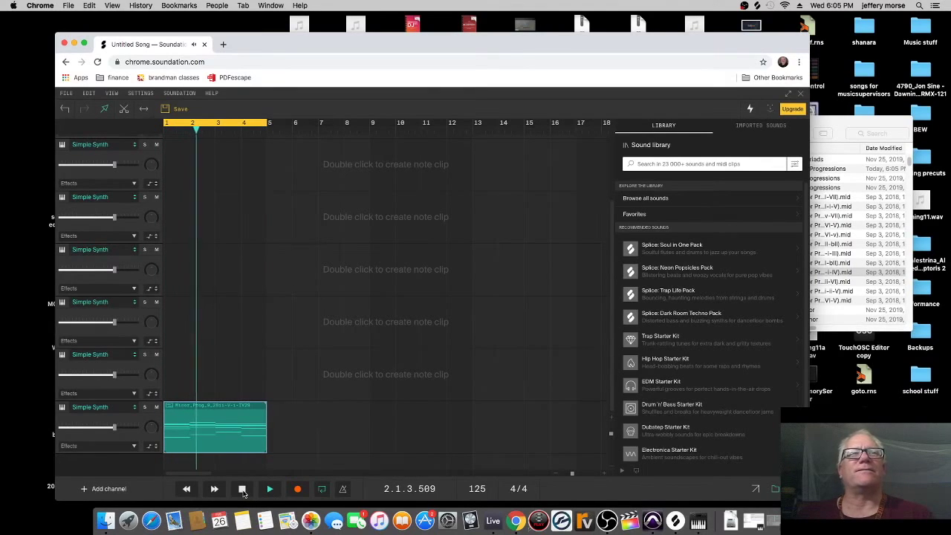
{"action": "left_click", "coordinate": [269, 489]}
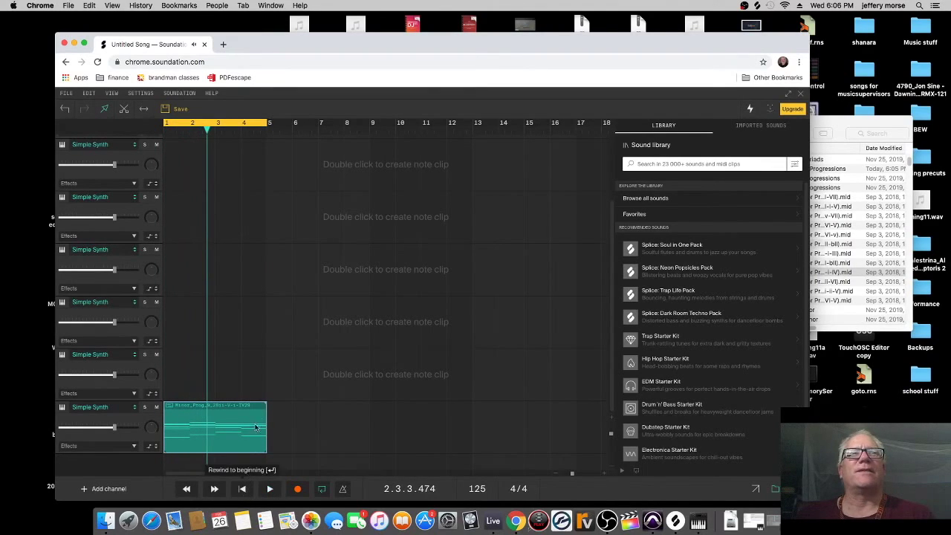
{"action": "left_click", "coordinate": [134, 409]}
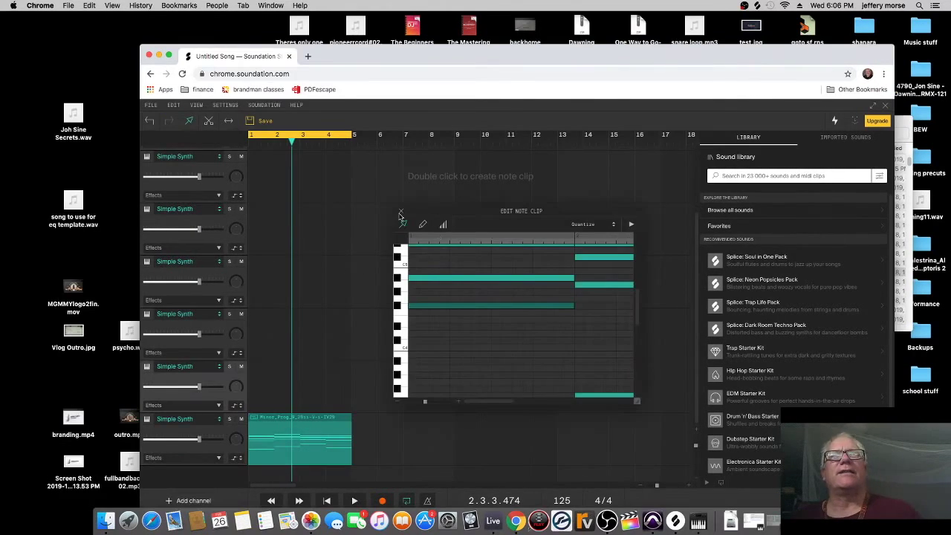
Delete the minor progression clip and move the browser window so the Finder window behind it is reachable.
{"action": "left_click", "coordinate": [318, 415]}
{"action": "key", "text": "Delete"}
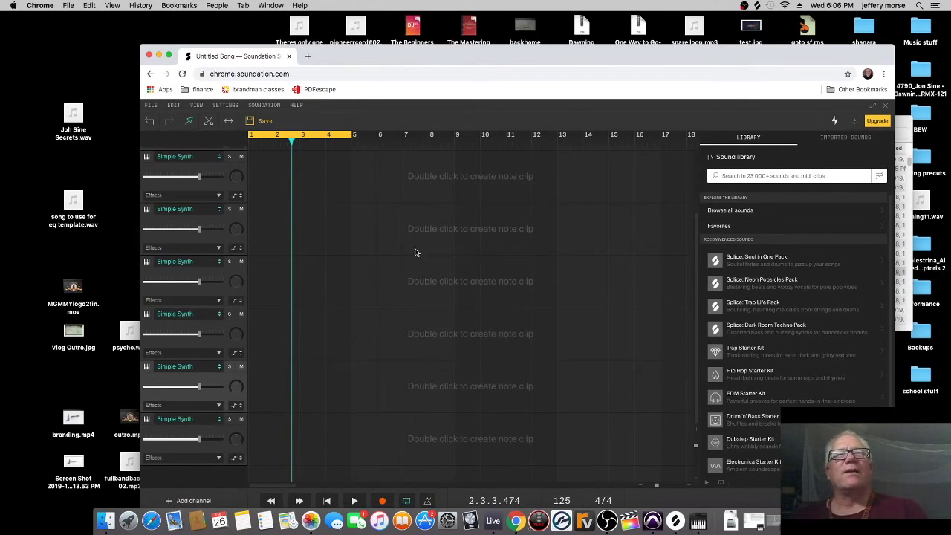
{"action": "left_click_drag", "start_coordinate": [760, 56], "coordinate": [674, 67]}
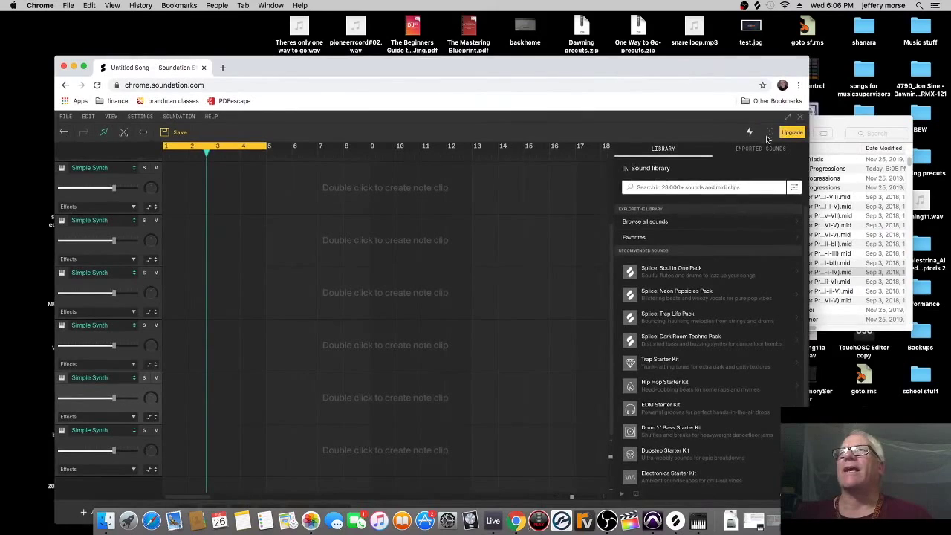
In Finder, collapse 2 AdvancedProgressions, bring up the Ghosthack - Ultimate MIDI Collection 2 folder and move the Finder window aside.
{"action": "left_click", "coordinate": [844, 128]}
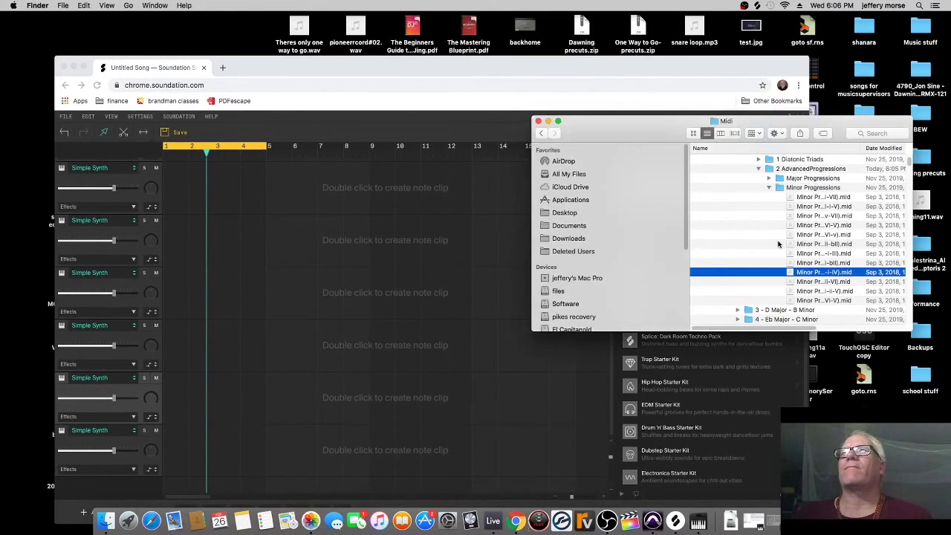
{"action": "left_click", "coordinate": [758, 169]}
{"action": "scroll", "coordinate": [756, 215], "scroll_direction": "up", "scroll_amount": 15}
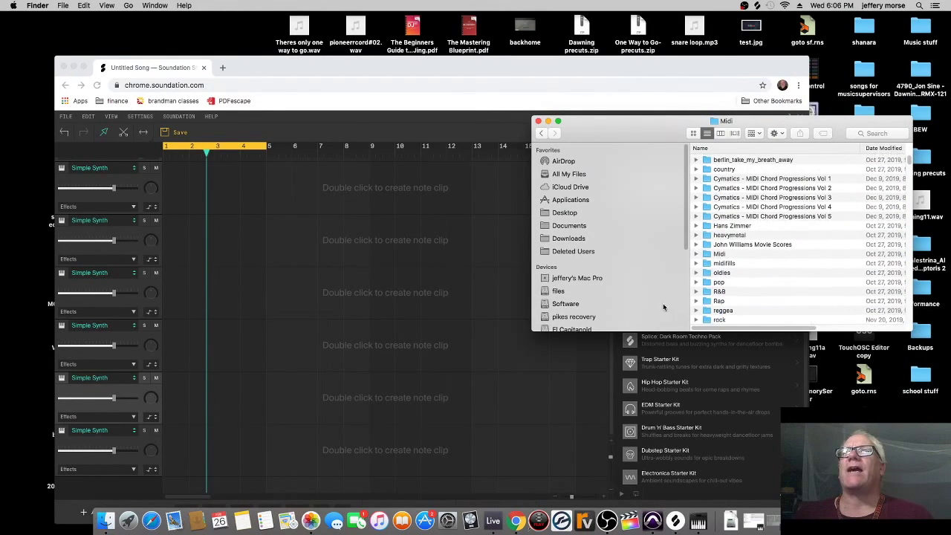
{"action": "left_click_drag", "start_coordinate": [685, 190], "coordinate": [685, 268]}
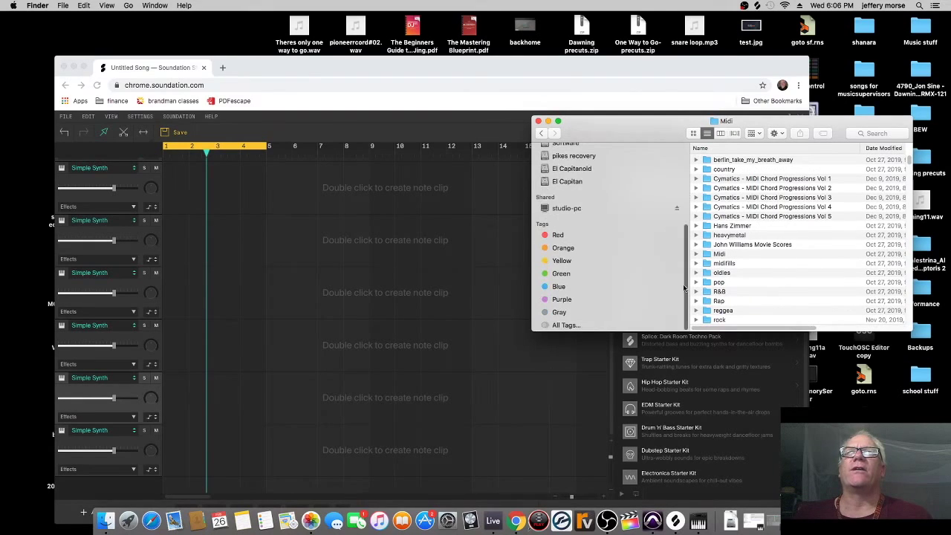
{"action": "left_click", "coordinate": [562, 210]}
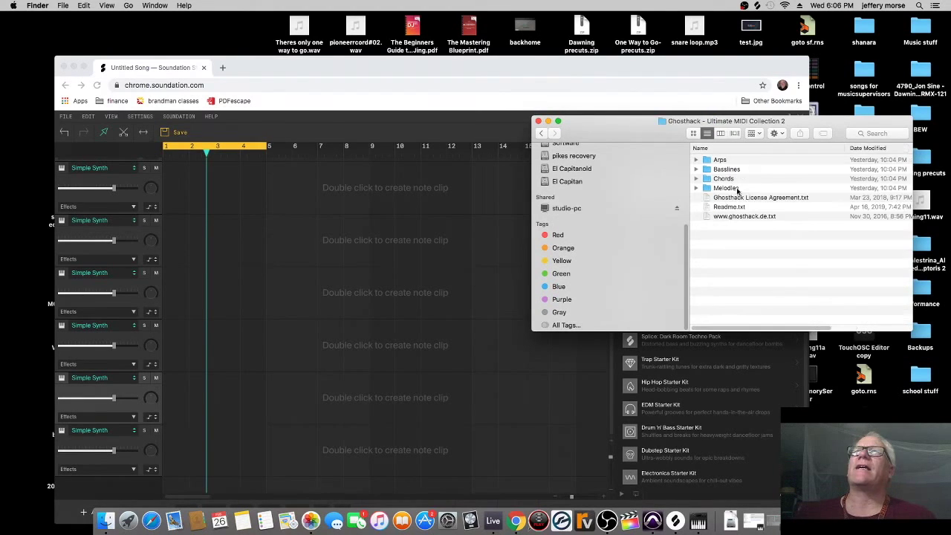
{"action": "left_click_drag", "start_coordinate": [636, 131], "coordinate": [697, 140]}
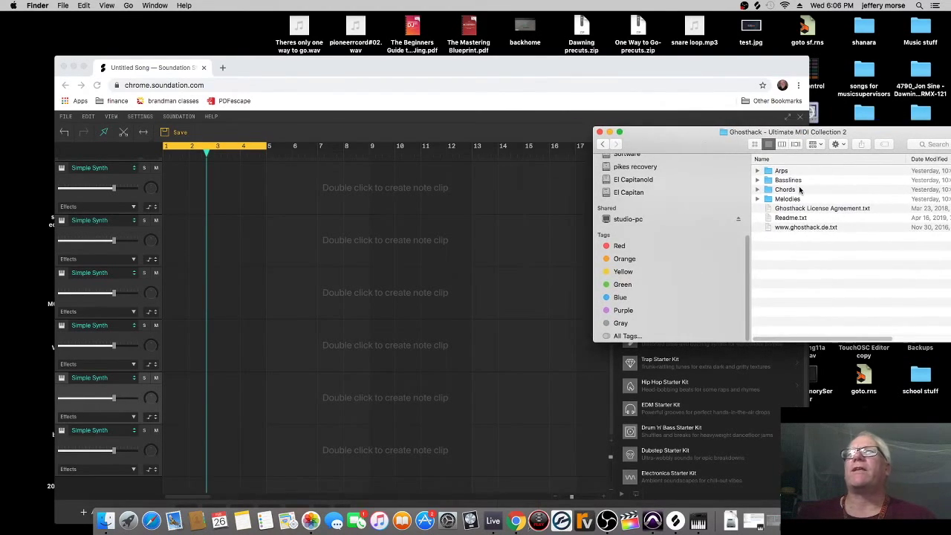
Look through the MIDI files in the Arps folder and return to the Ghosthack collection folder.
{"action": "double_click", "coordinate": [772, 171]}
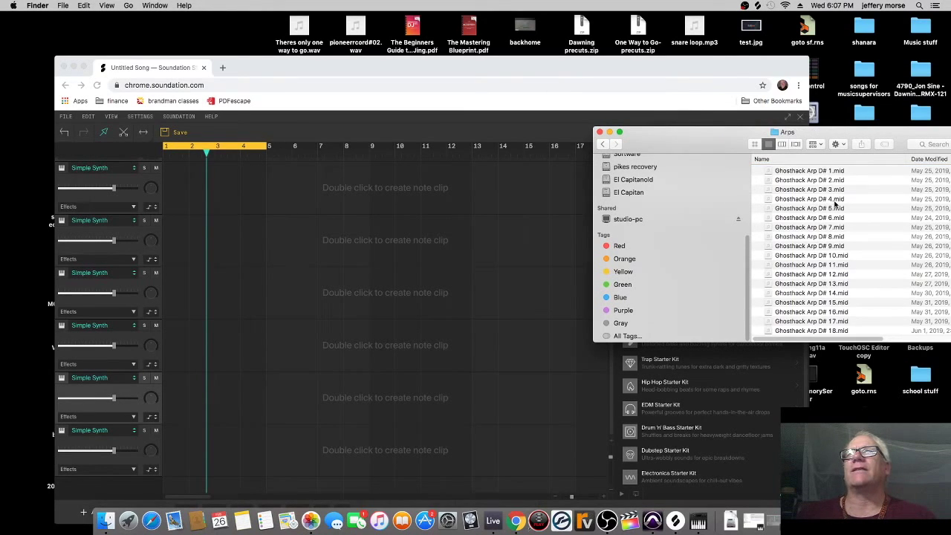
{"action": "scroll", "coordinate": [835, 206], "scroll_direction": "down", "scroll_amount": 2}
{"action": "scroll", "coordinate": [827, 298], "scroll_direction": "up", "scroll_amount": 2}
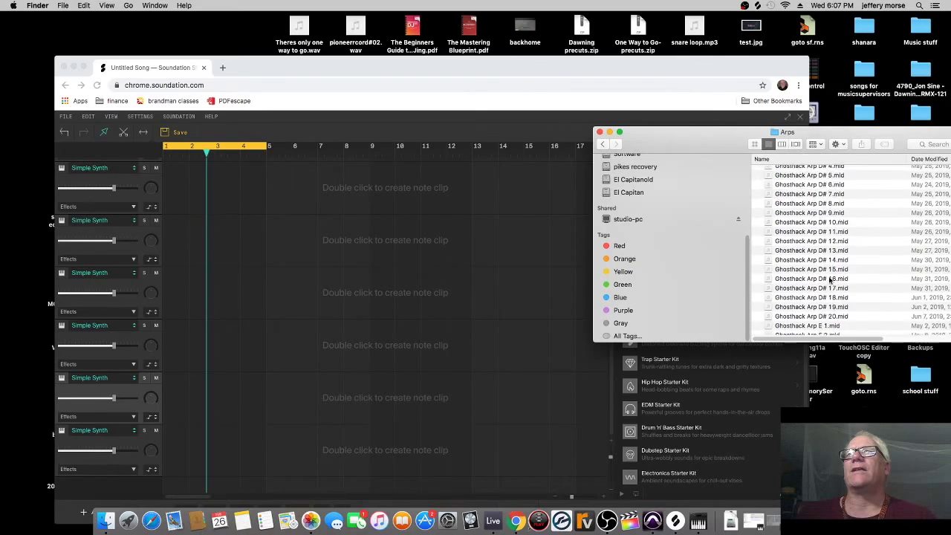
{"action": "left_click", "coordinate": [604, 144]}
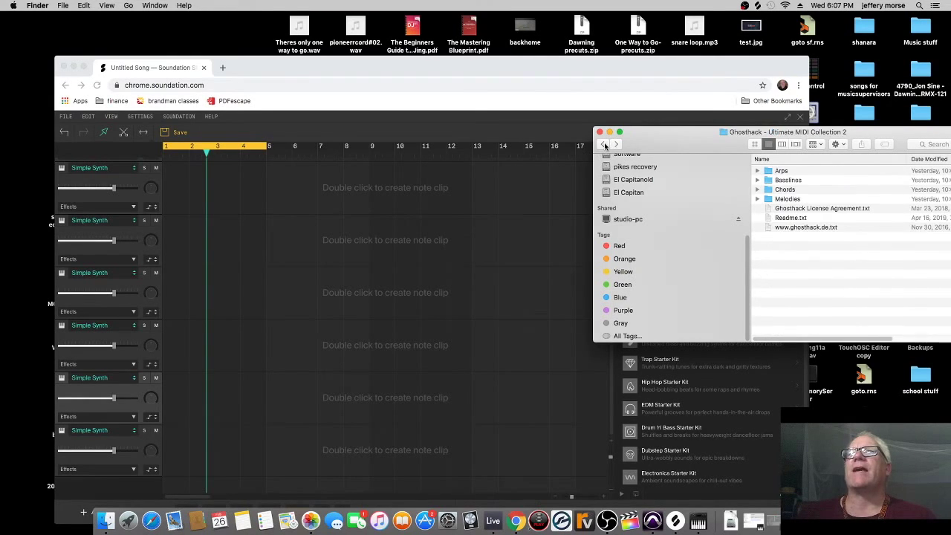
Expand the Melodies folder and import Ghosthack Melody E 6.mid into the Soundation arrangement.
{"action": "left_click", "coordinate": [758, 200]}
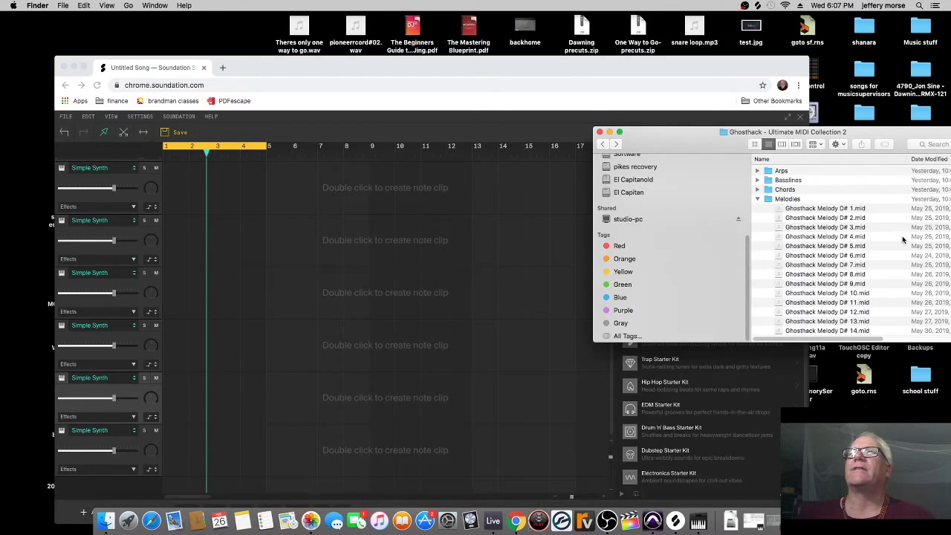
{"action": "scroll", "coordinate": [869, 235], "scroll_direction": "down", "scroll_amount": 10}
{"action": "scroll", "coordinate": [869, 234], "scroll_direction": "down", "scroll_amount": 2}
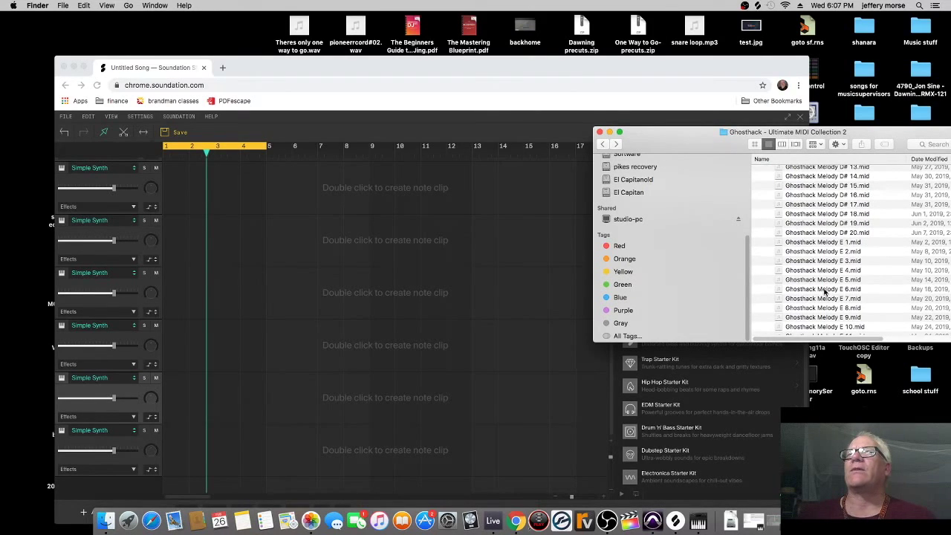
{"action": "left_click", "coordinate": [841, 291]}
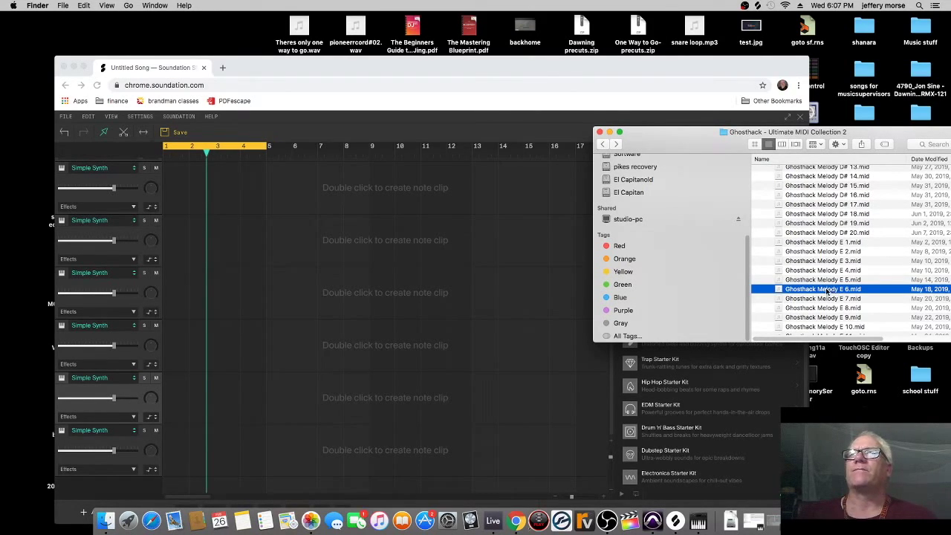
{"action": "left_click_drag", "start_coordinate": [827, 292], "coordinate": [261, 182]}
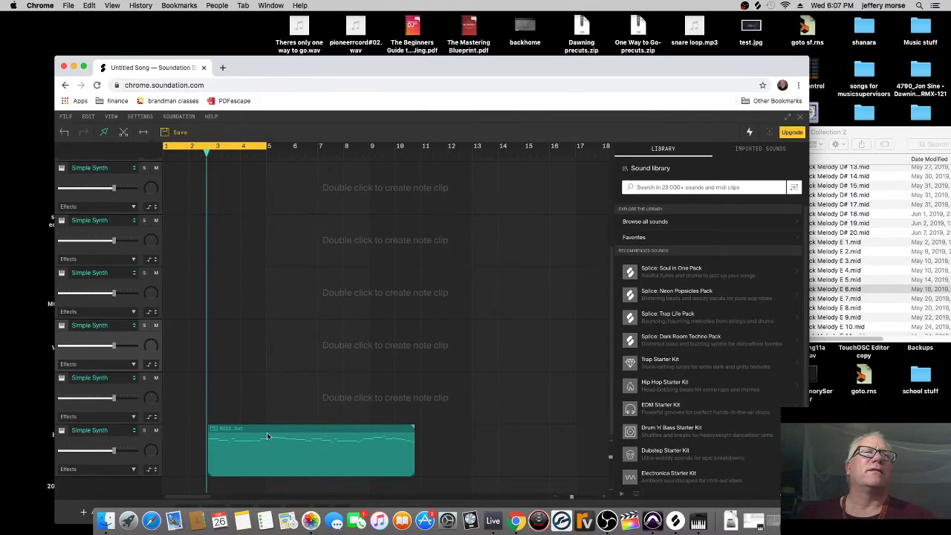
Move the imported melody clip to bar 1 on the first Simple Synth channel below Delay.
{"action": "left_click_drag", "start_coordinate": [268, 436], "coordinate": [233, 191]}
{"action": "scroll", "coordinate": [274, 274], "scroll_direction": "up", "scroll_amount": 3}
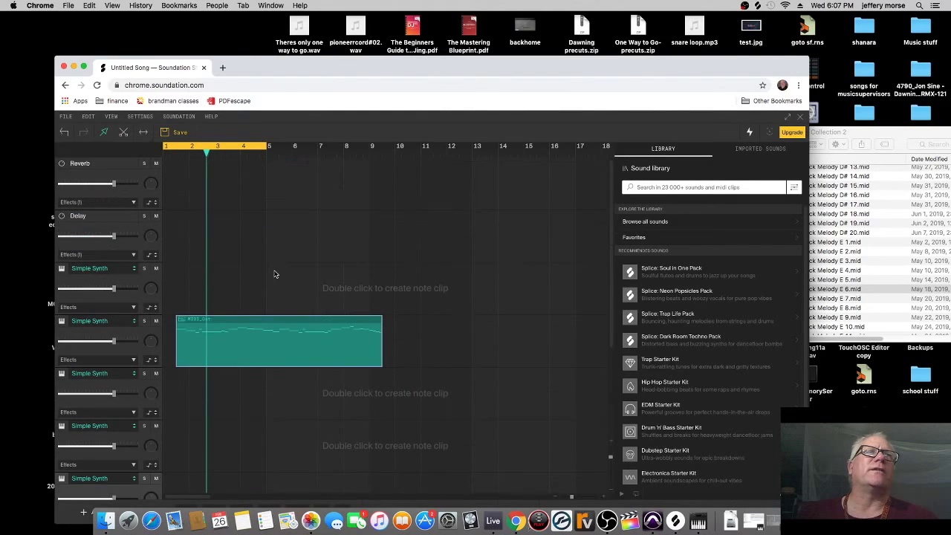
{"action": "left_click_drag", "start_coordinate": [262, 323], "coordinate": [250, 271]}
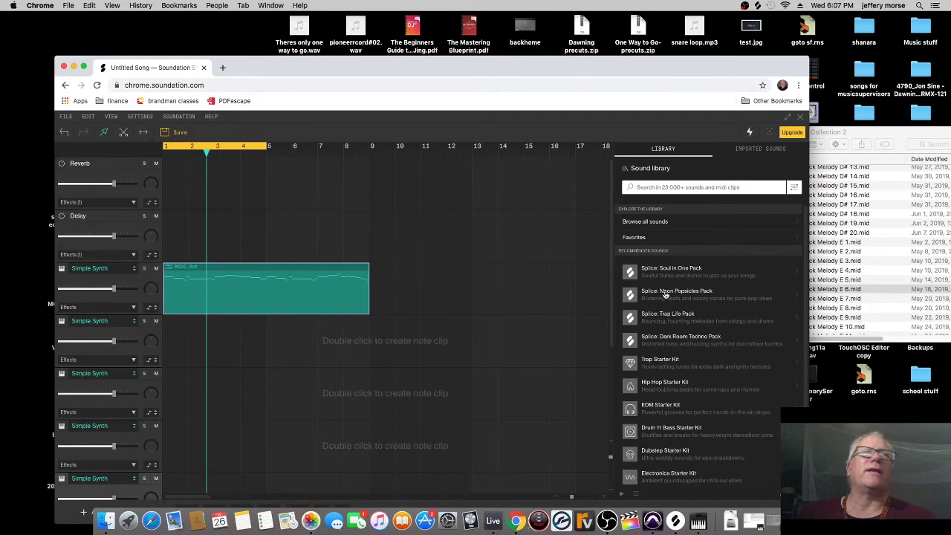
In Finder, go back to the top of the Ghosthack - Ultimate MIDI Collection 2 folder and expand its Chords folder.
{"action": "left_click", "coordinate": [876, 138]}
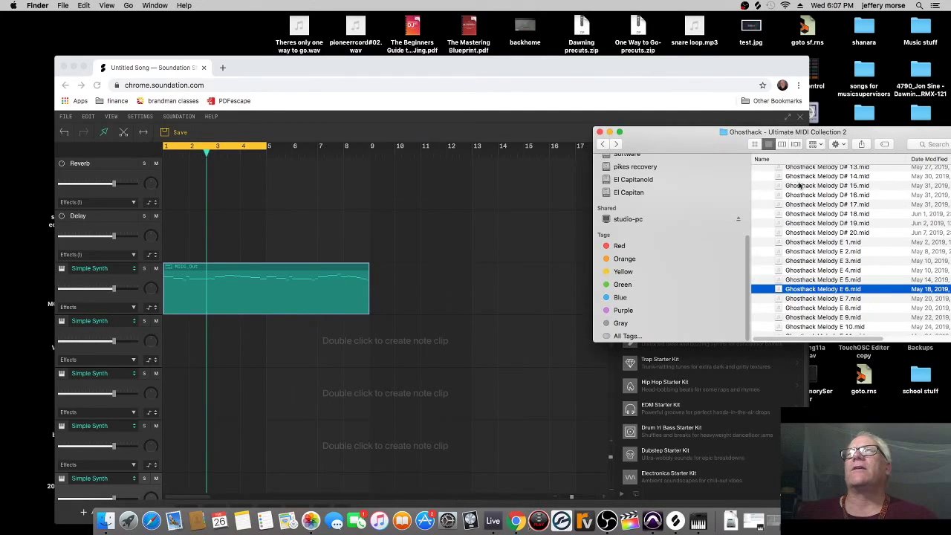
{"action": "left_click", "coordinate": [600, 144]}
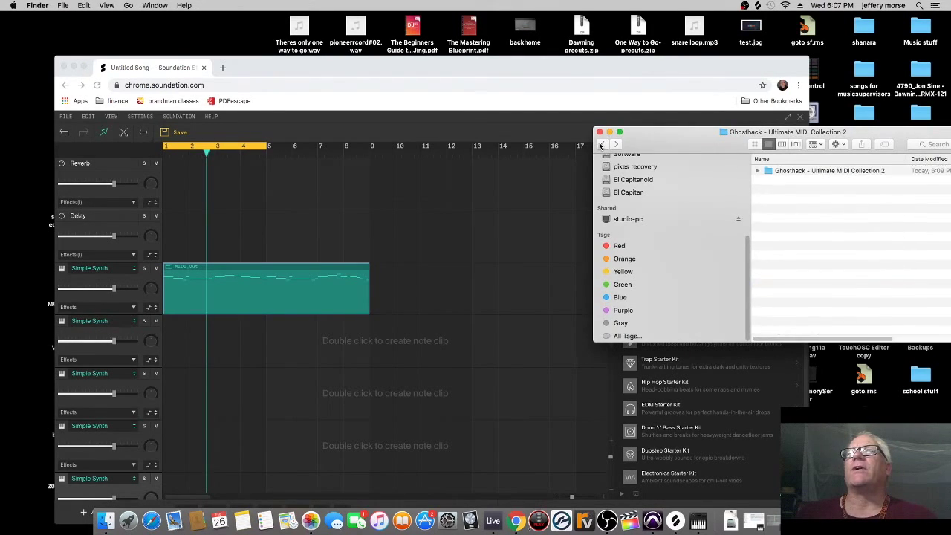
{"action": "left_click", "coordinate": [758, 172]}
{"action": "left_click", "coordinate": [767, 208]}
{"action": "left_click", "coordinate": [768, 199]}
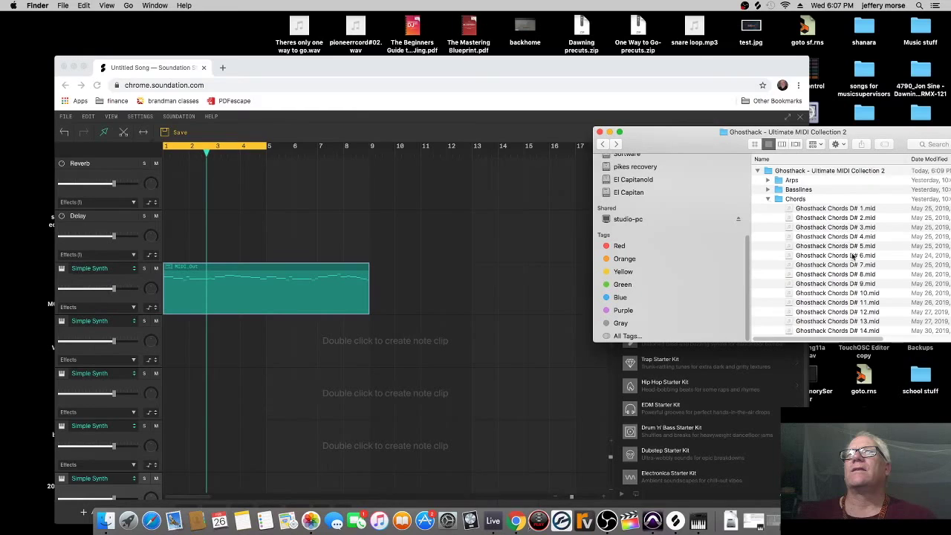
Import Ghosthack Chords E 6.mid into the Soundation arrangement and place its clip at bar 1 on the second Simple Synth channel.
{"action": "scroll", "coordinate": [864, 266], "scroll_direction": "down", "scroll_amount": 5}
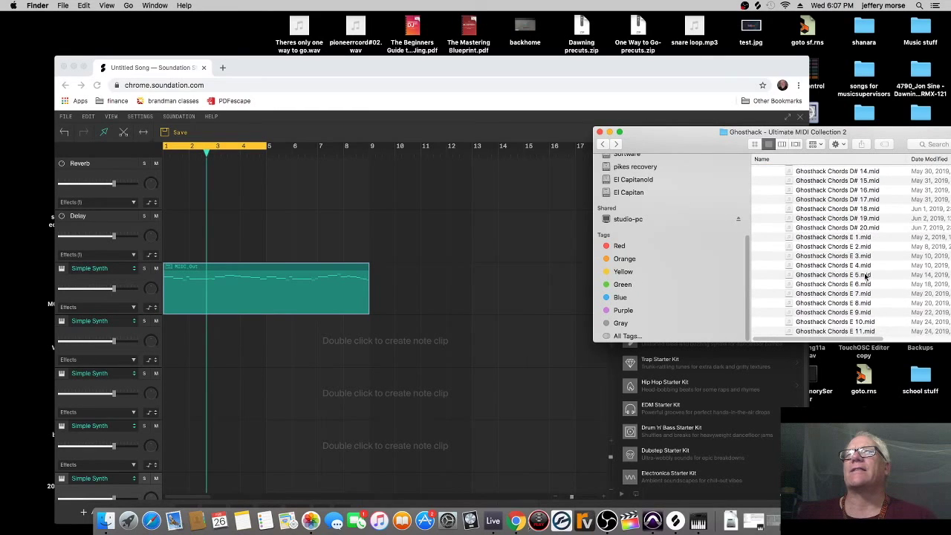
{"action": "left_click", "coordinate": [835, 284]}
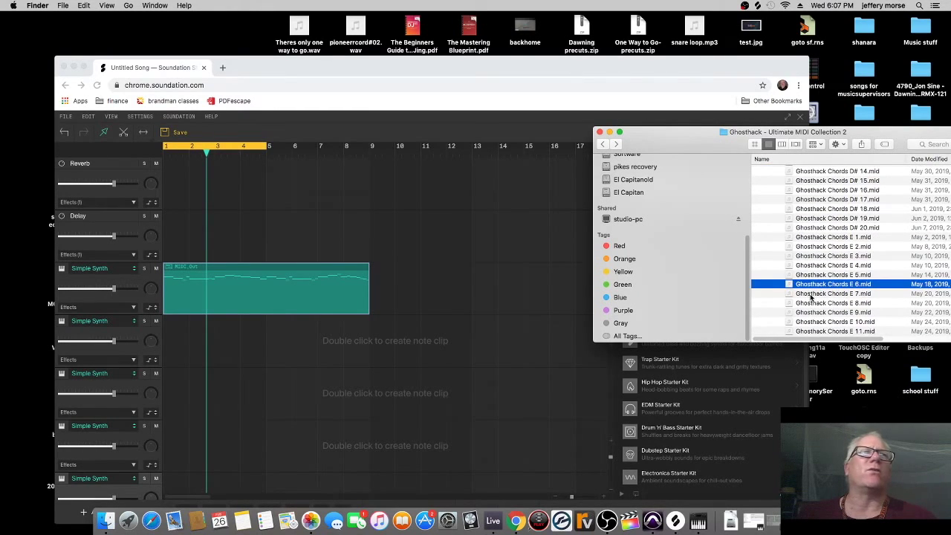
{"action": "left_click_drag", "start_coordinate": [817, 289], "coordinate": [401, 351]}
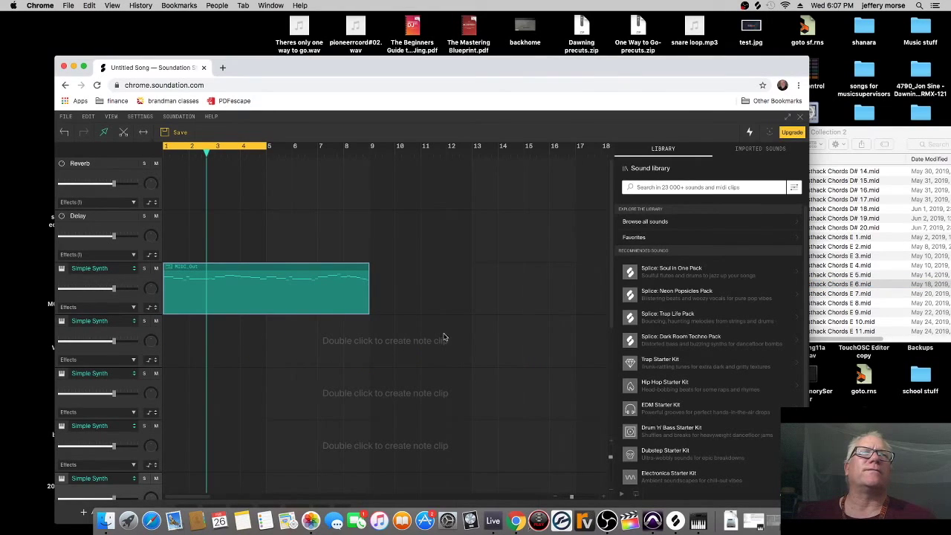
{"action": "left_click_drag", "start_coordinate": [317, 427], "coordinate": [286, 222]}
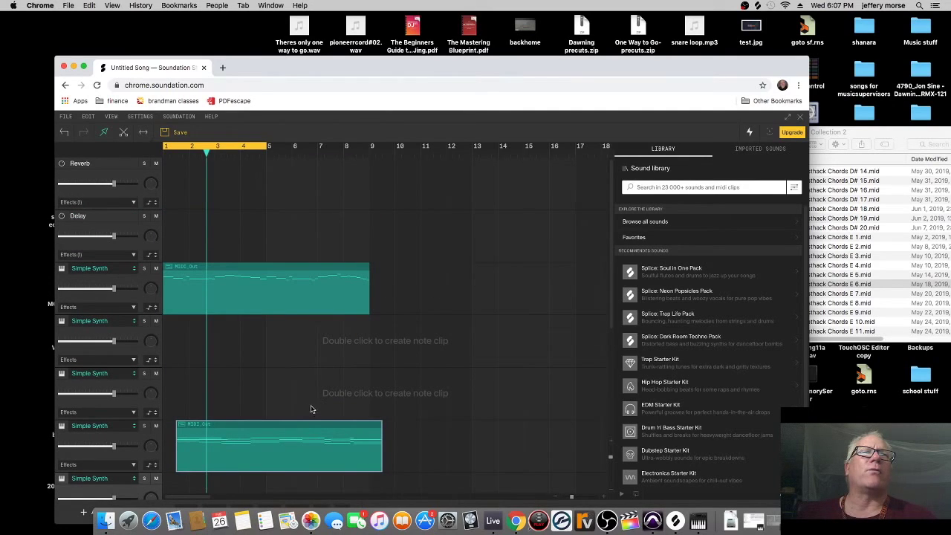
{"action": "left_click_drag", "start_coordinate": [300, 426], "coordinate": [265, 339]}
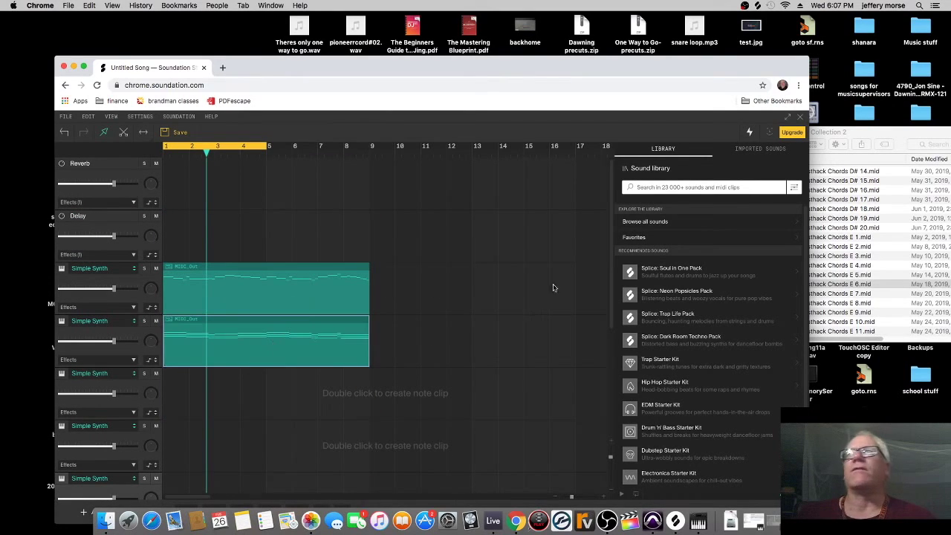
In Finder, collapse the Chords folder and expand the Arps folder of the Ghosthack collection.
{"action": "left_click", "coordinate": [900, 123]}
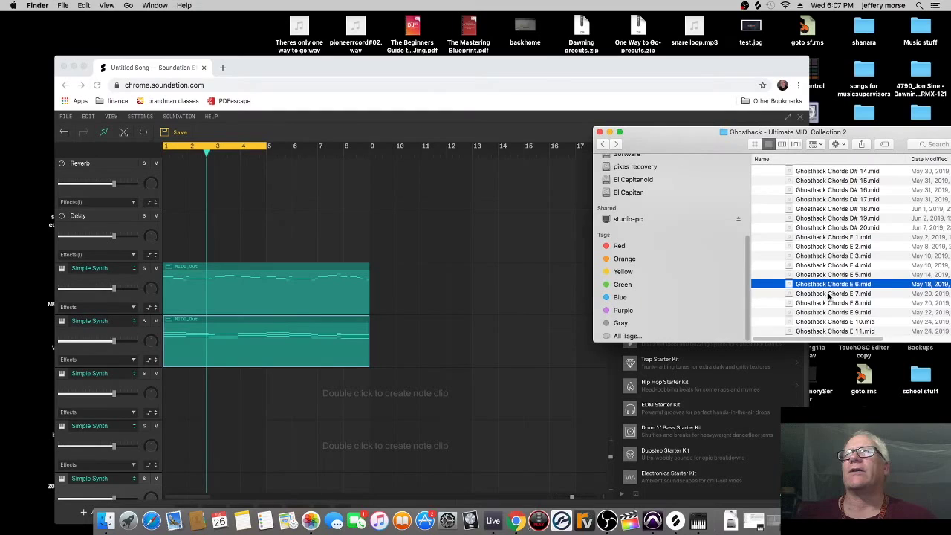
{"action": "scroll", "coordinate": [828, 297], "scroll_direction": "up", "scroll_amount": 5}
{"action": "left_click", "coordinate": [768, 199]}
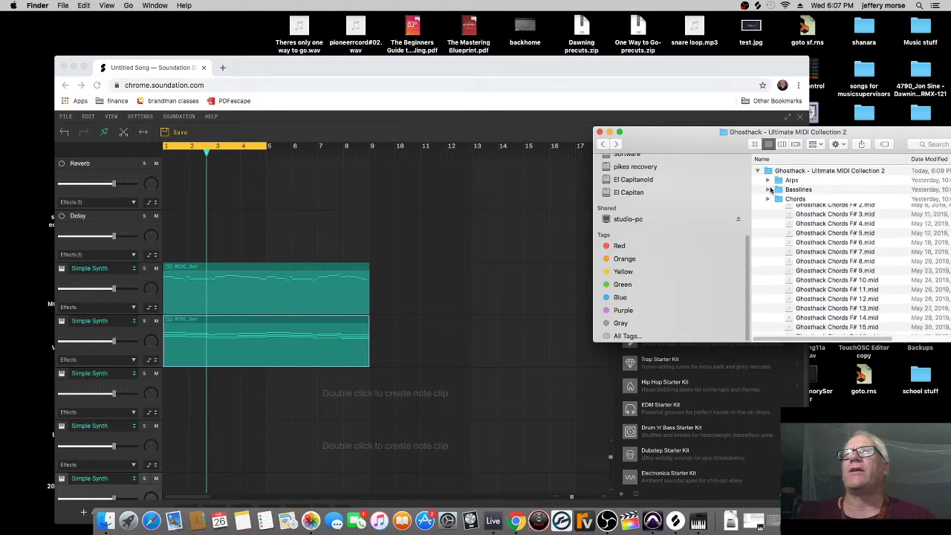
{"action": "left_click", "coordinate": [767, 181]}
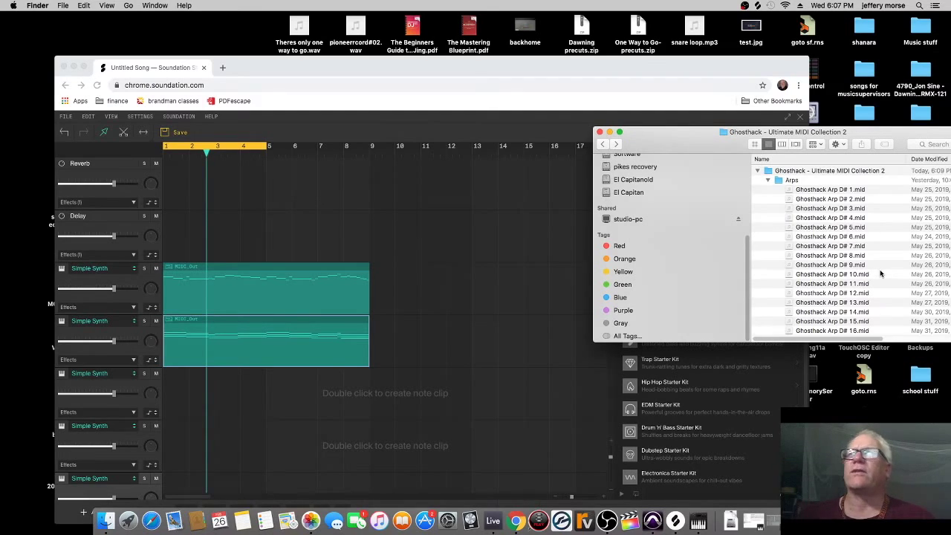
Import Ghosthack Arp E 6.mid into the Soundation arrangement and place its clip at bar 1 on the third Simple Synth channel.
{"action": "scroll", "coordinate": [868, 260], "scroll_direction": "down", "scroll_amount": 5}
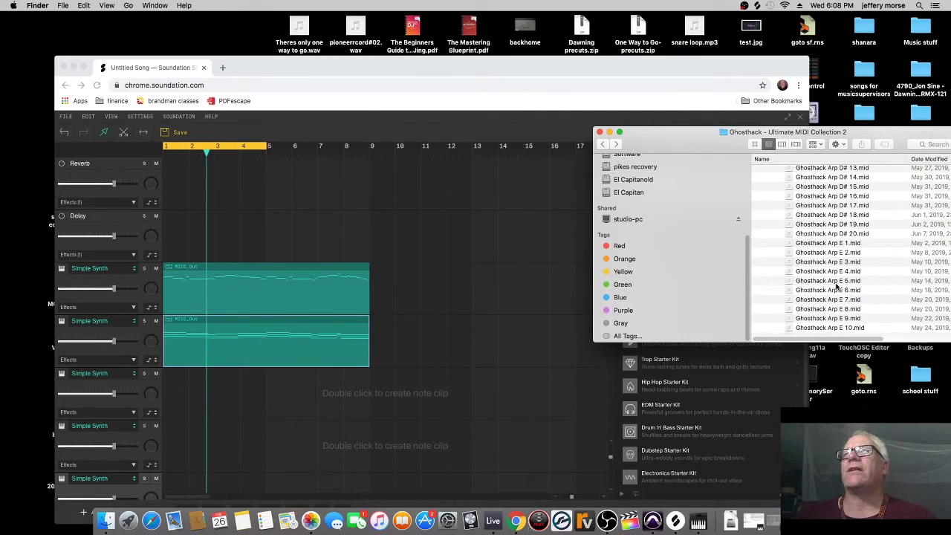
{"action": "left_click", "coordinate": [835, 290]}
{"action": "left_click_drag", "start_coordinate": [835, 295], "coordinate": [387, 379]}
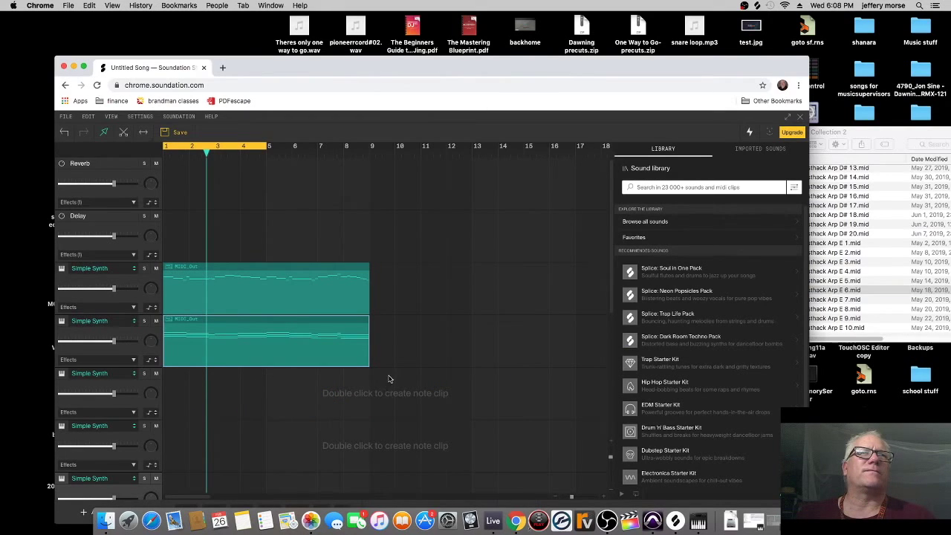
{"action": "scroll", "coordinate": [409, 404], "scroll_direction": "down", "scroll_amount": 3}
{"action": "left_click_drag", "start_coordinate": [316, 432], "coordinate": [300, 236]}
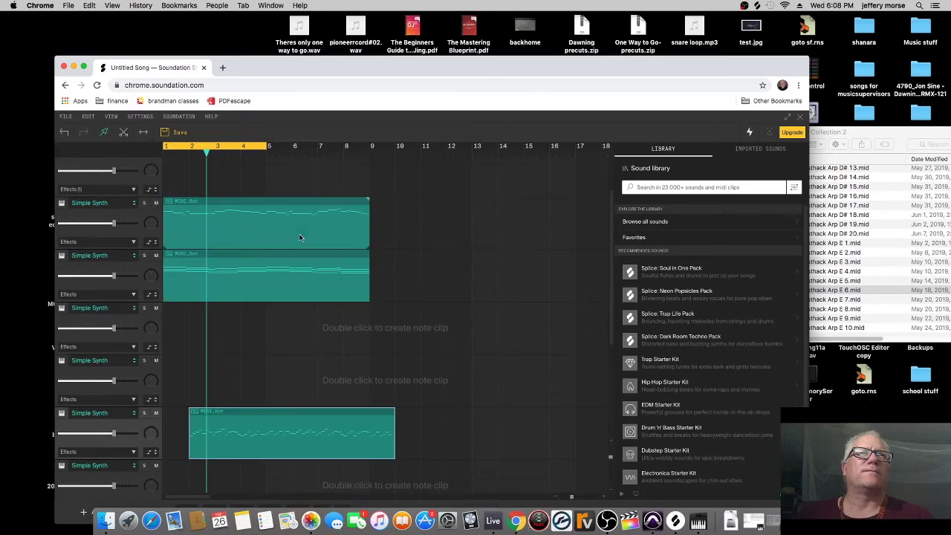
{"action": "left_click_drag", "start_coordinate": [307, 413], "coordinate": [279, 316]}
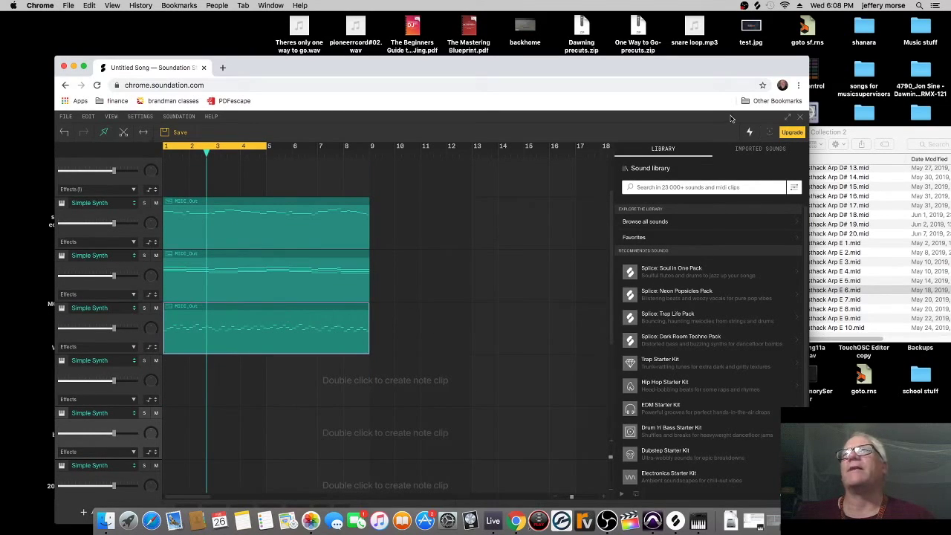
In Finder, collapse the Arps folder and expand the Basslines folder of the Ghosthack collection.
{"action": "left_click", "coordinate": [903, 134]}
{"action": "scroll", "coordinate": [711, 180], "scroll_direction": "up", "scroll_amount": 5}
{"action": "scroll", "coordinate": [802, 176], "scroll_direction": "up", "scroll_amount": 5}
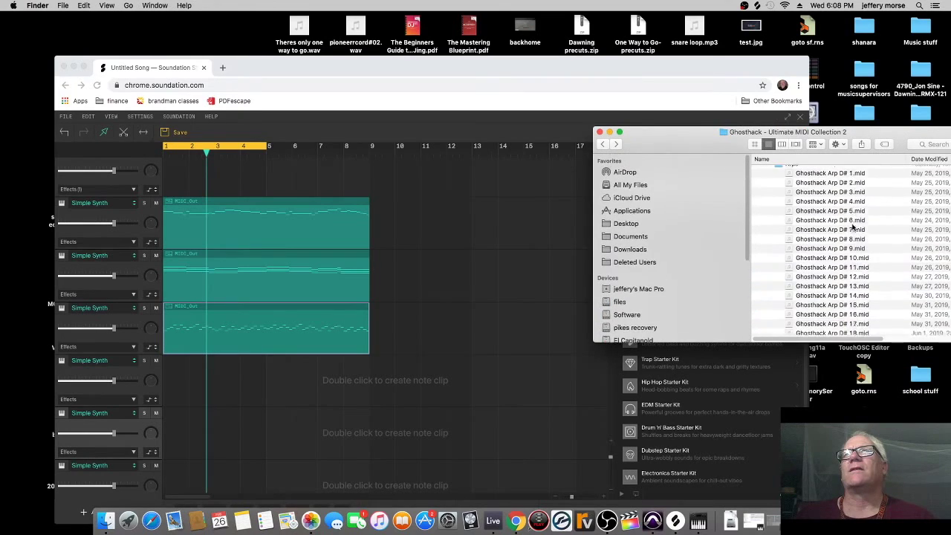
{"action": "left_click", "coordinate": [769, 181]}
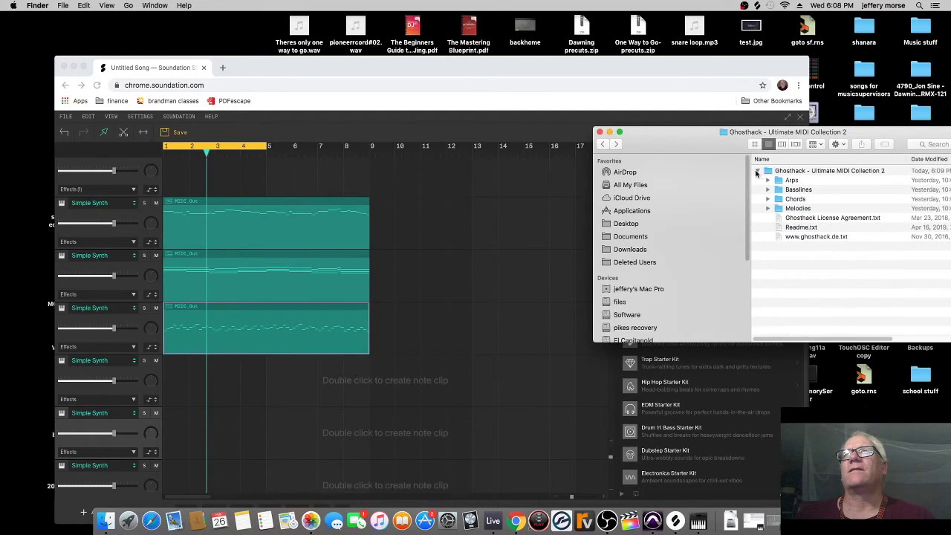
{"action": "left_click", "coordinate": [768, 189]}
Import Ghosthack Bassline E 6.mid into the Soundation arrangement and place its clip at bar 1 on the fourth Simple Synth channel.
{"action": "scroll", "coordinate": [851, 256], "scroll_direction": "down", "scroll_amount": 10}
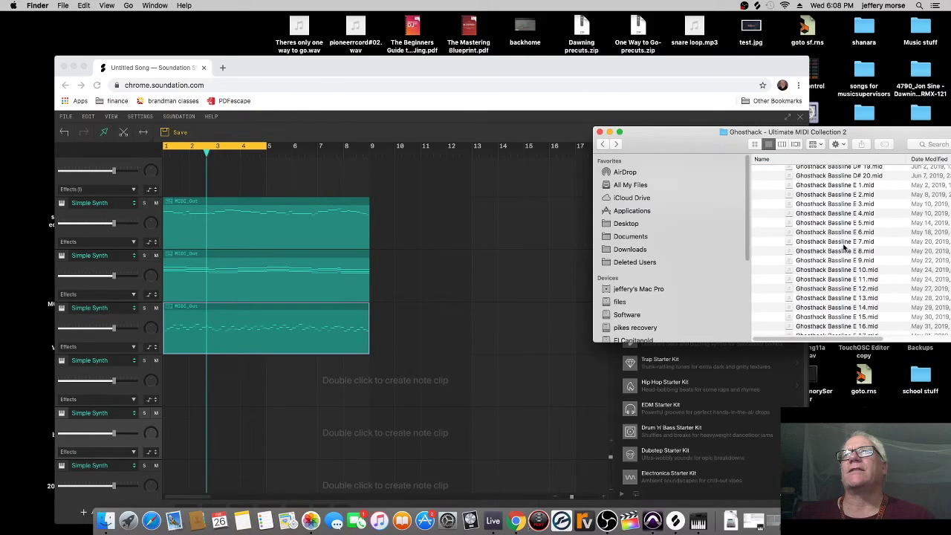
{"action": "left_click", "coordinate": [838, 232]}
{"action": "left_click_drag", "start_coordinate": [841, 233], "coordinate": [357, 367]}
{"action": "left_click_drag", "start_coordinate": [291, 437], "coordinate": [314, 303]}
{"action": "key", "text": "super+z"}
{"action": "scroll", "coordinate": [309, 354], "scroll_direction": "up", "scroll_amount": 2}
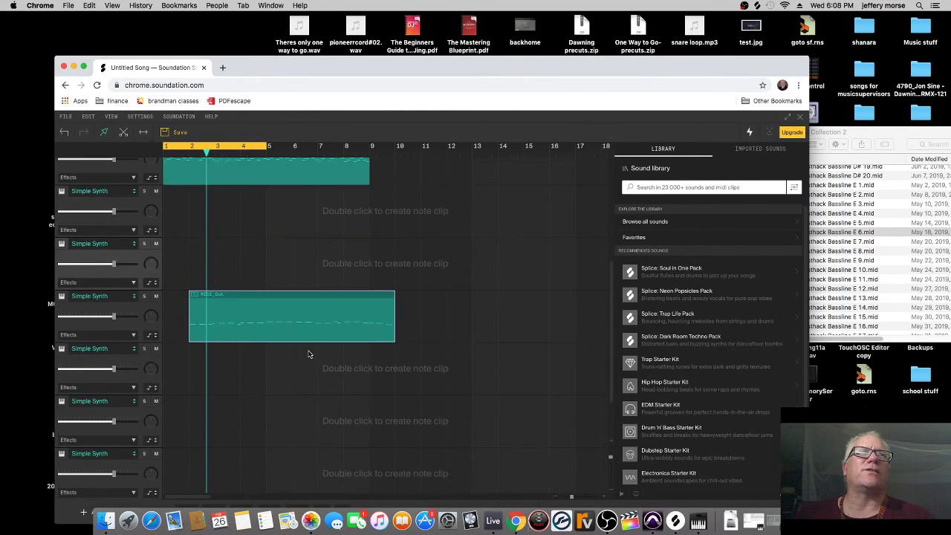
{"action": "left_click_drag", "start_coordinate": [288, 298], "coordinate": [260, 206]}
Extend the loop region through the end of bar 8, move the browser window up to reveal the transport, and play the arrangement.
{"action": "left_click_drag", "start_coordinate": [266, 146], "coordinate": [377, 147]}
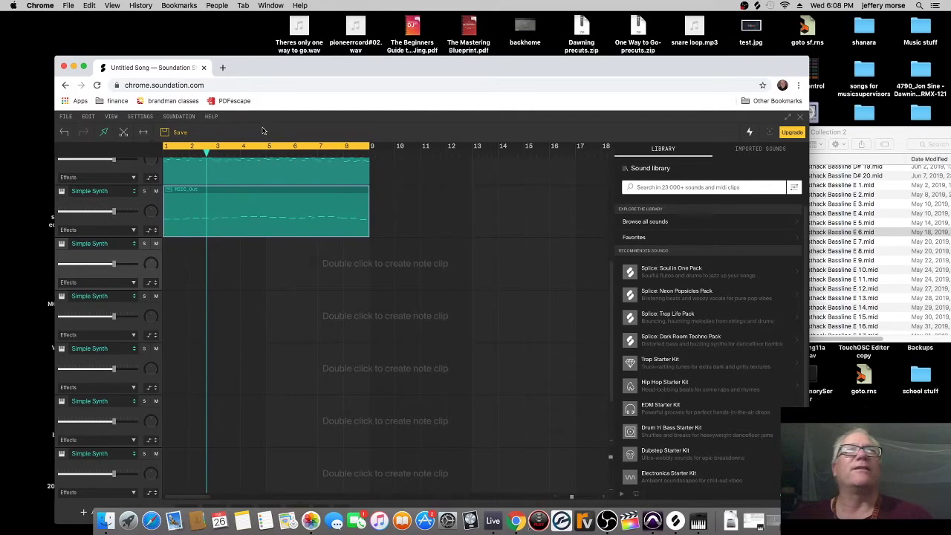
{"action": "left_click_drag", "start_coordinate": [310, 65], "coordinate": [313, 36]}
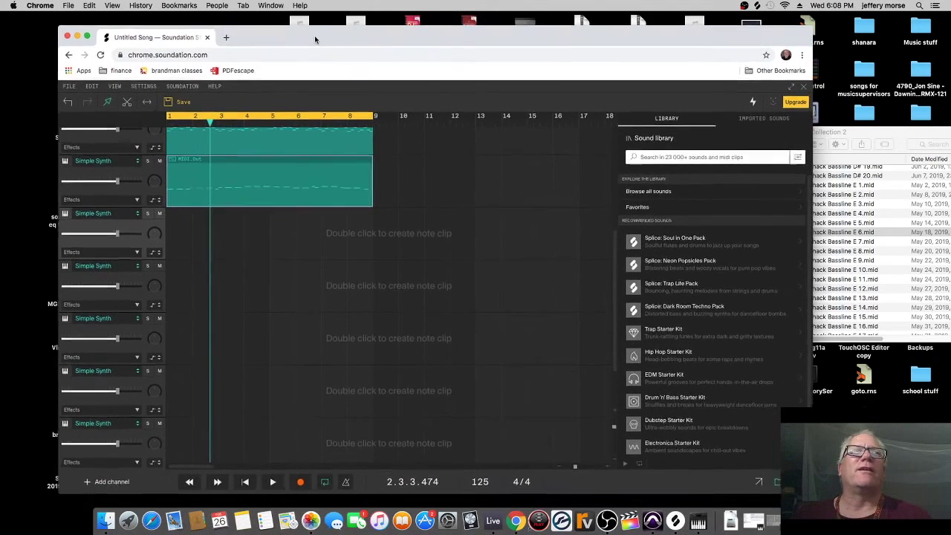
{"action": "left_click", "coordinate": [273, 483]}
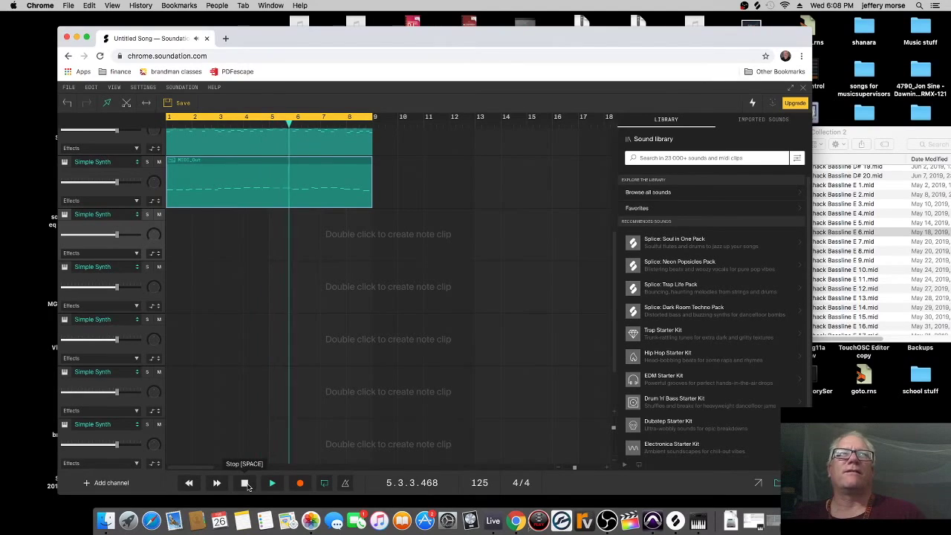
{"action": "scroll", "coordinate": [317, 323], "scroll_direction": "up", "scroll_amount": 1}
{"action": "scroll", "coordinate": [318, 323], "scroll_direction": "up", "scroll_amount": 6}
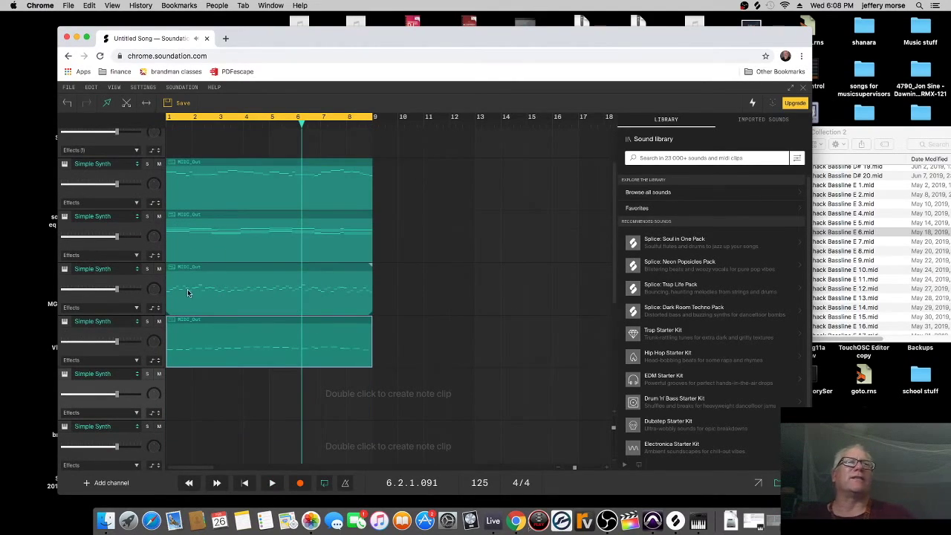
Try Mono Synth as the instrument of the arp clip's channel.
{"action": "left_click", "coordinate": [113, 271]}
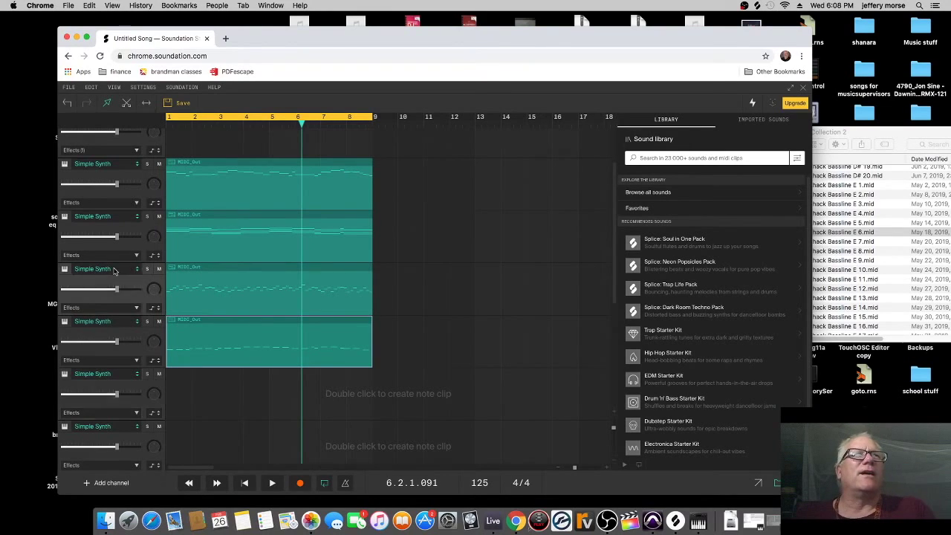
{"action": "left_click", "coordinate": [113, 270]}
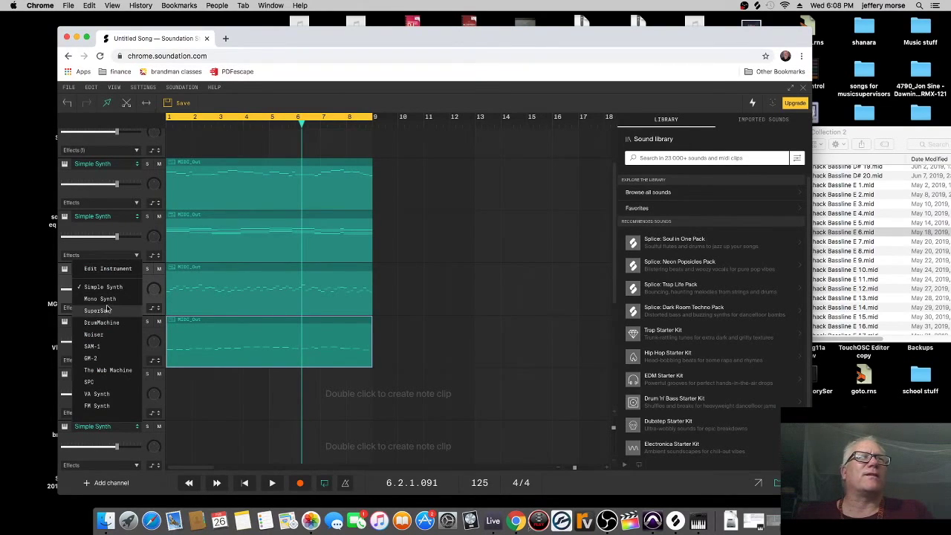
{"action": "left_click", "coordinate": [104, 299]}
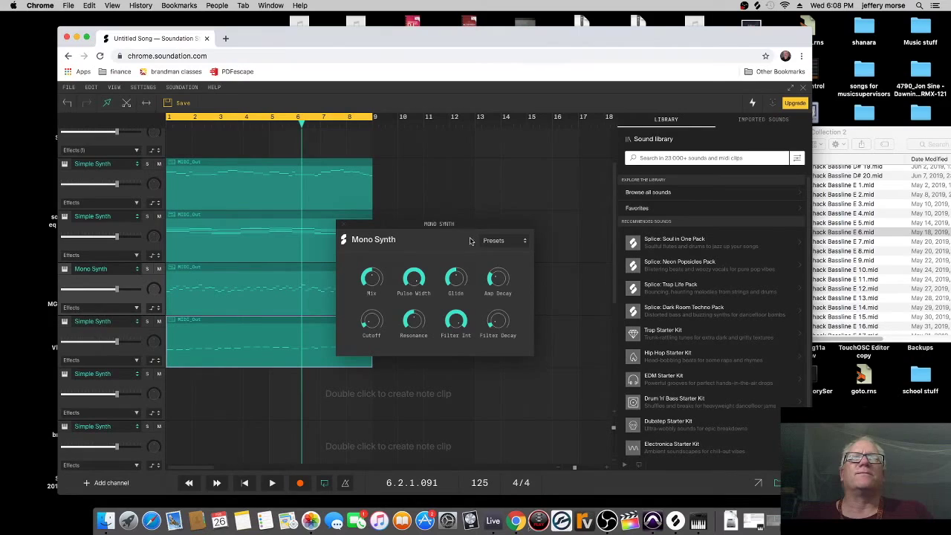
Change the arp clip channel's instrument to VA Synth and load its Synth Strings preset.
{"action": "left_click", "coordinate": [136, 270]}
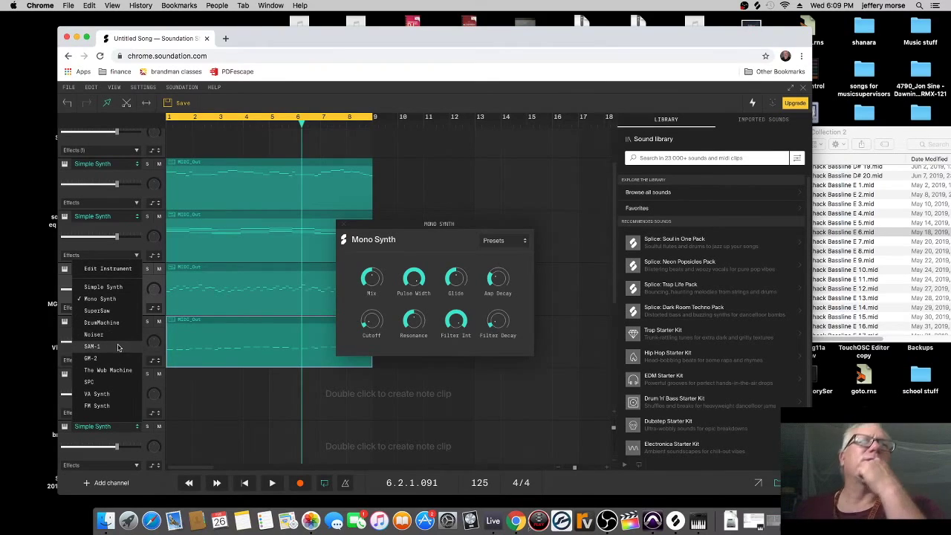
{"action": "left_click", "coordinate": [97, 394]}
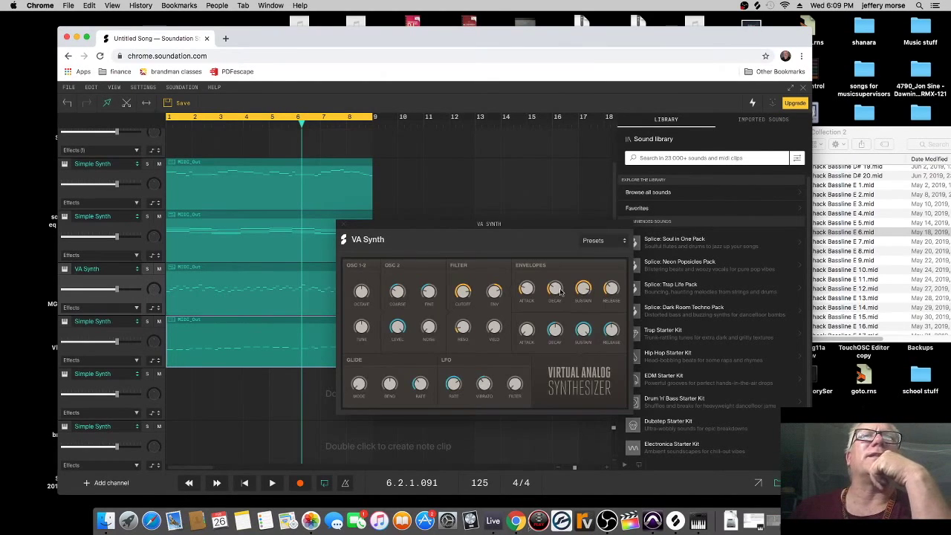
{"action": "left_click", "coordinate": [625, 241]}
{"action": "scroll", "coordinate": [616, 297], "scroll_direction": "down", "scroll_amount": 5}
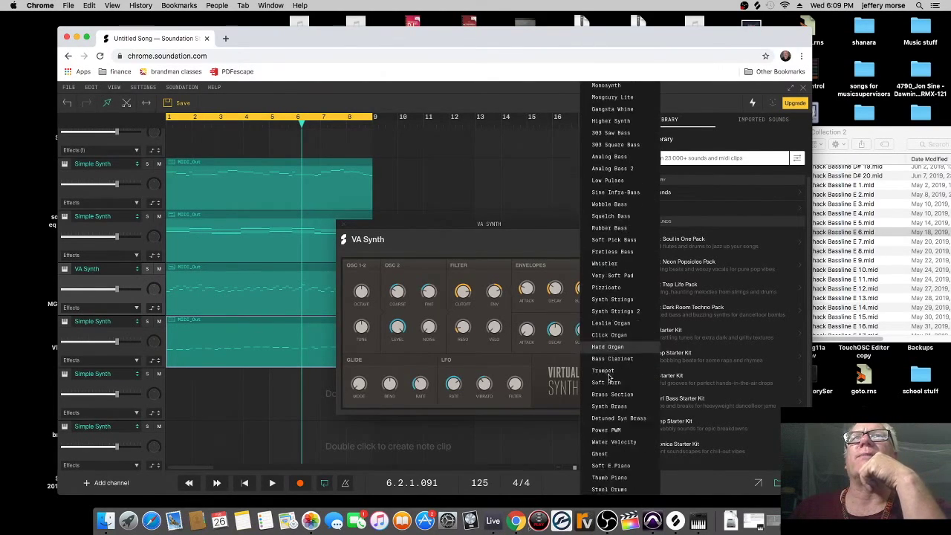
{"action": "scroll", "coordinate": [615, 283], "scroll_direction": "up", "scroll_amount": 5}
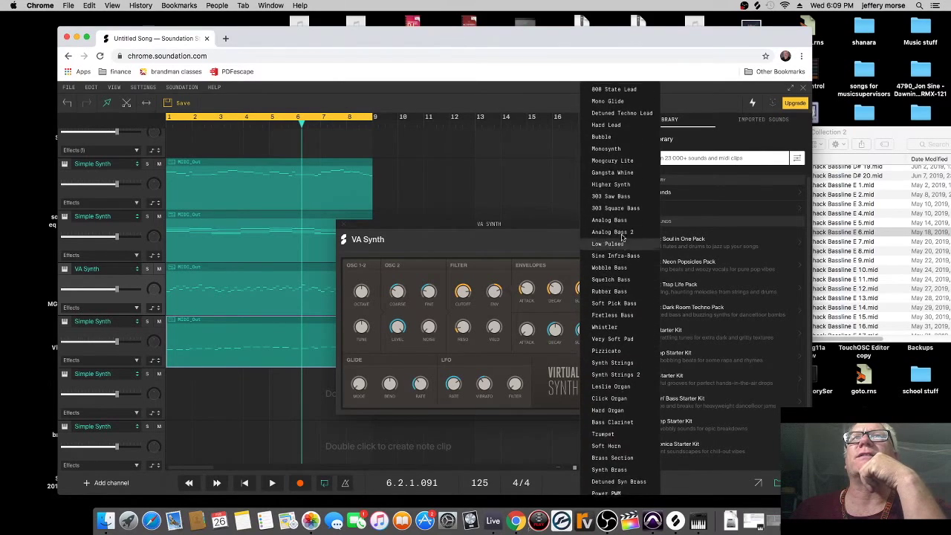
{"action": "scroll", "coordinate": [624, 174], "scroll_direction": "up", "scroll_amount": 3}
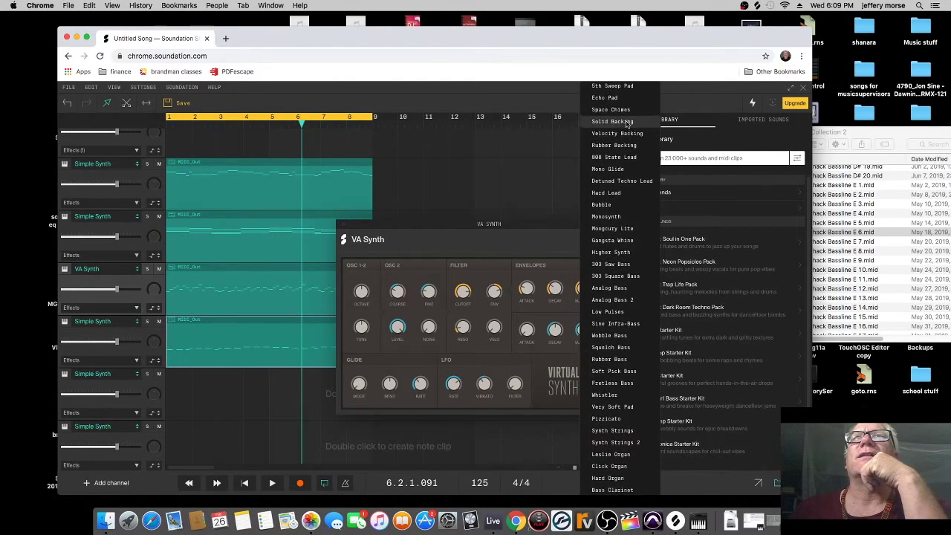
{"action": "scroll", "coordinate": [625, 119], "scroll_direction": "down", "scroll_amount": 1}
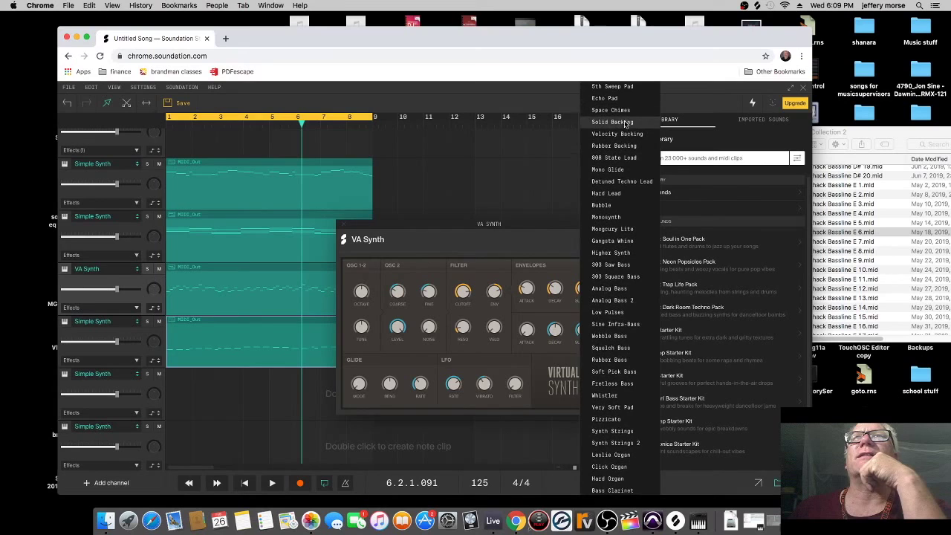
{"action": "scroll", "coordinate": [625, 123], "scroll_direction": "down", "scroll_amount": 10}
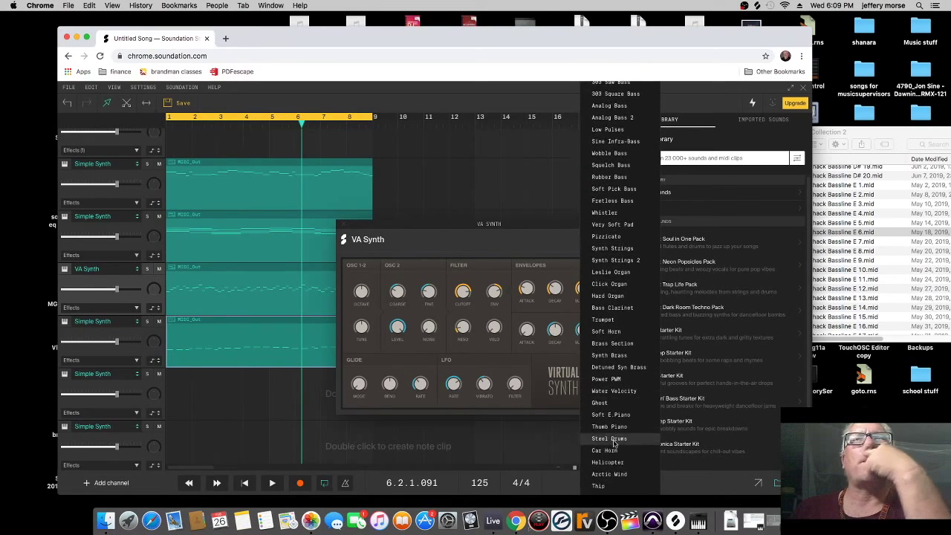
{"action": "scroll", "coordinate": [615, 443], "scroll_direction": "down", "scroll_amount": 2}
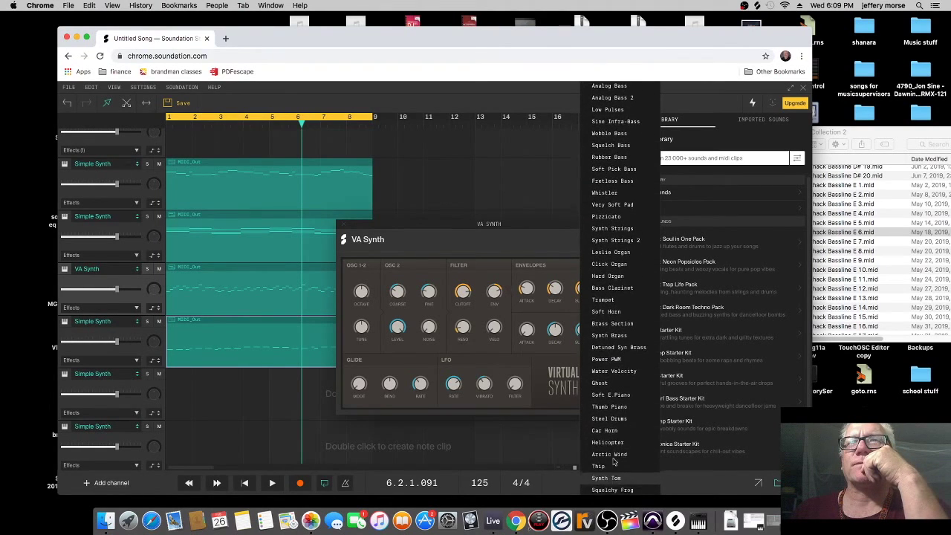
{"action": "scroll", "coordinate": [613, 446], "scroll_direction": "up", "scroll_amount": 3}
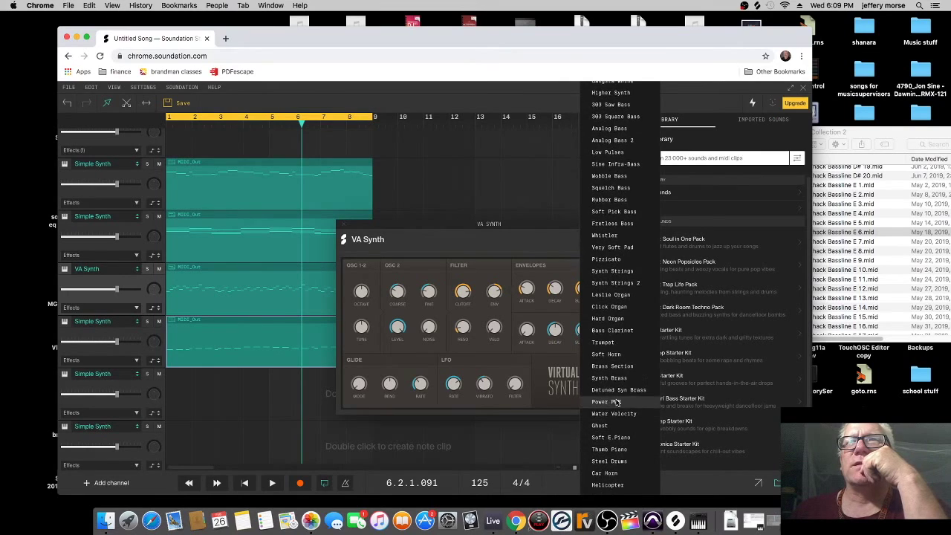
{"action": "scroll", "coordinate": [622, 392], "scroll_direction": "up", "scroll_amount": 2}
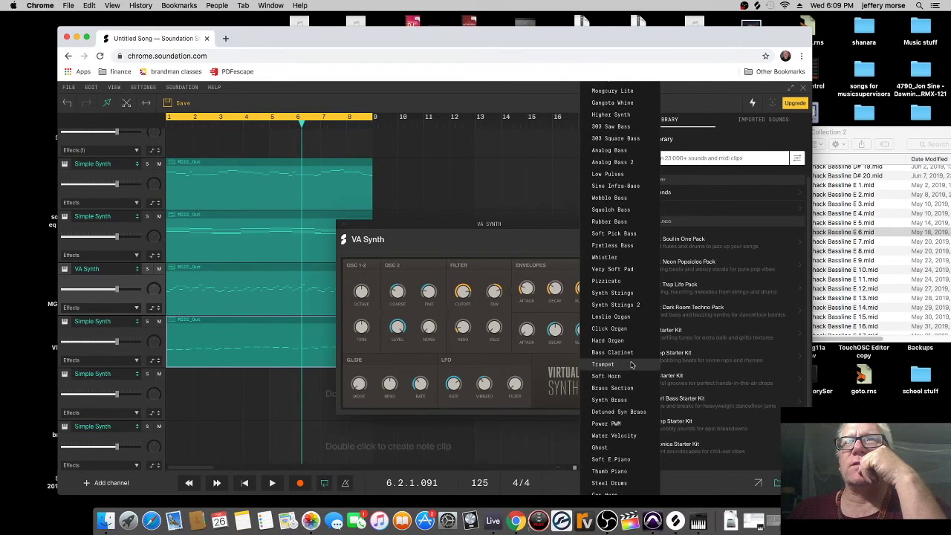
{"action": "scroll", "coordinate": [633, 355], "scroll_direction": "up", "scroll_amount": 1}
{"action": "scroll", "coordinate": [637, 321], "scroll_direction": "up", "scroll_amount": 1}
{"action": "left_click", "coordinate": [637, 319]}
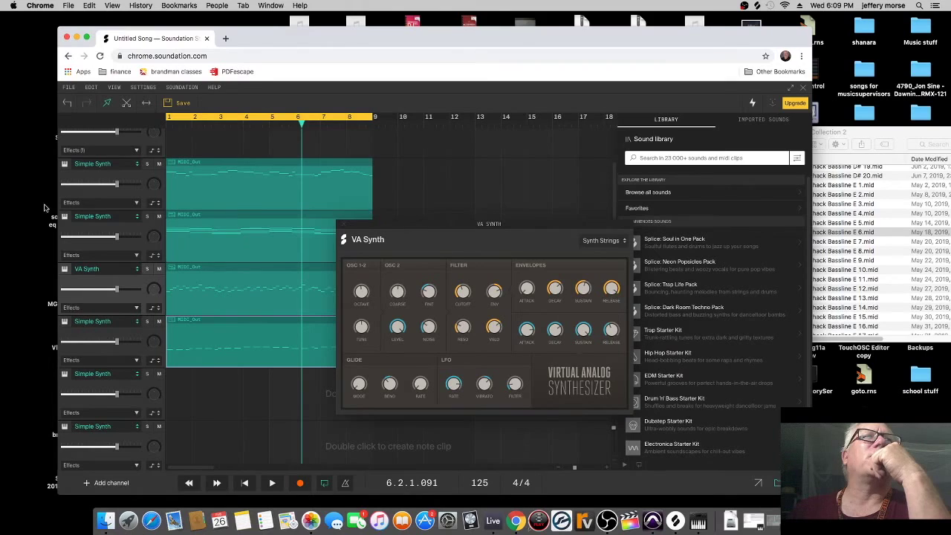
Change the chord clip channel's instrument to FM Synth and load its Voice preset.
{"action": "left_click", "coordinate": [137, 218]}
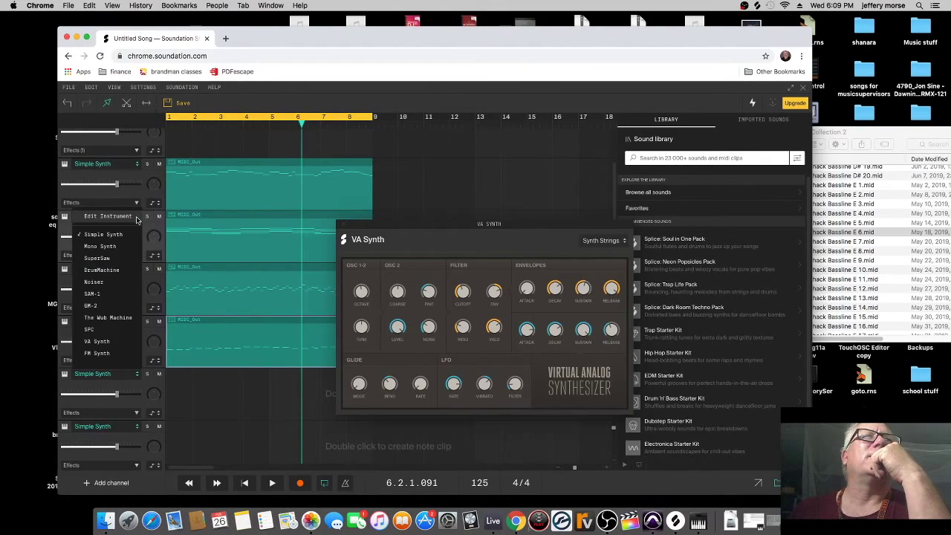
{"action": "left_click", "coordinate": [106, 353]}
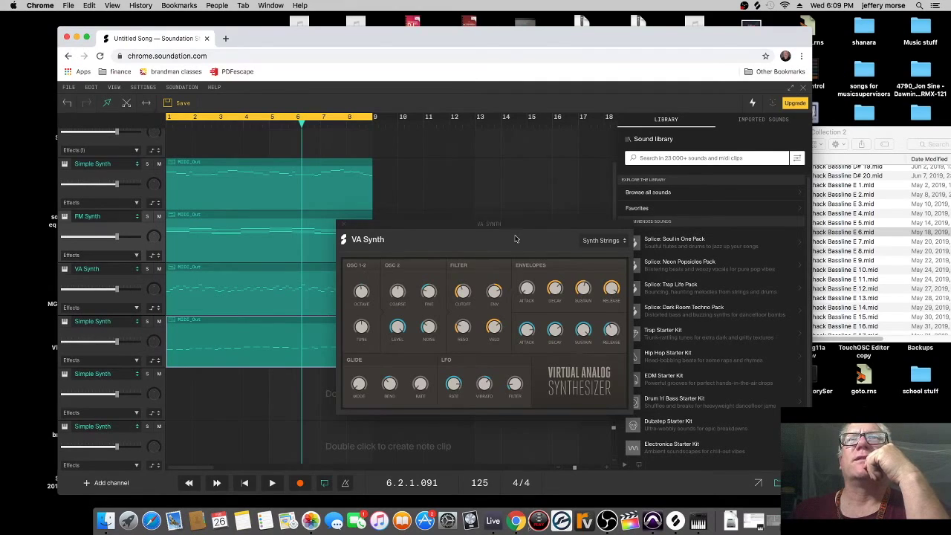
{"action": "left_click", "coordinate": [593, 173]}
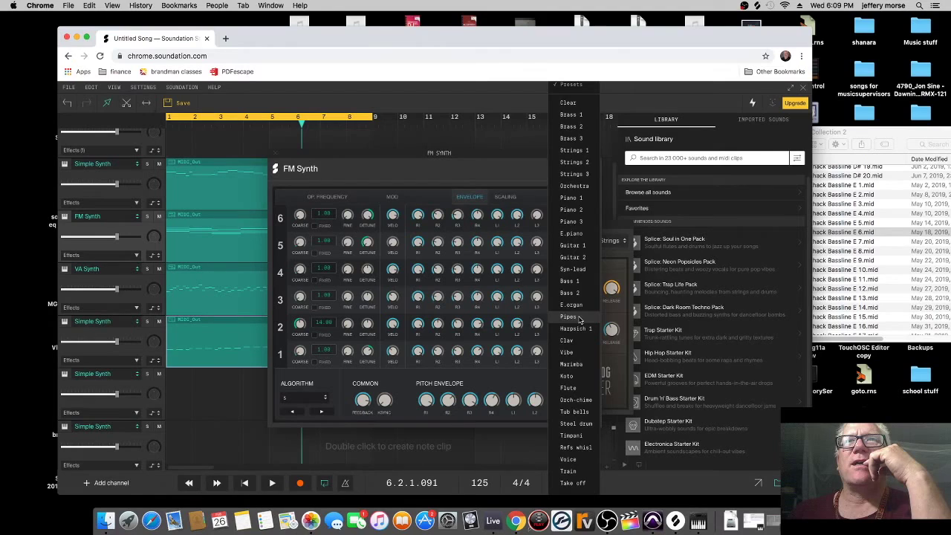
{"action": "left_click", "coordinate": [569, 455]}
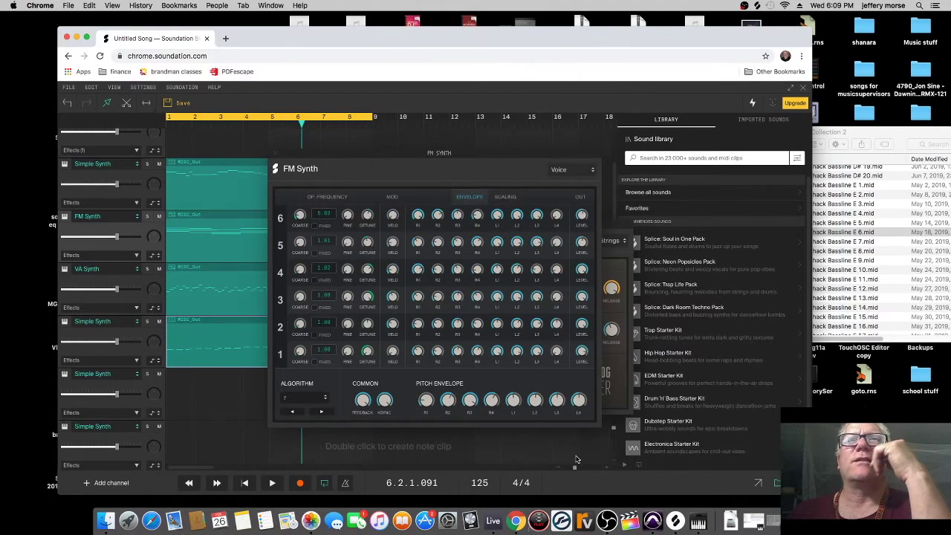
Change the melody clip channel's instrument to VA Synth and load its Space Chimes preset.
{"action": "left_click", "coordinate": [136, 165]}
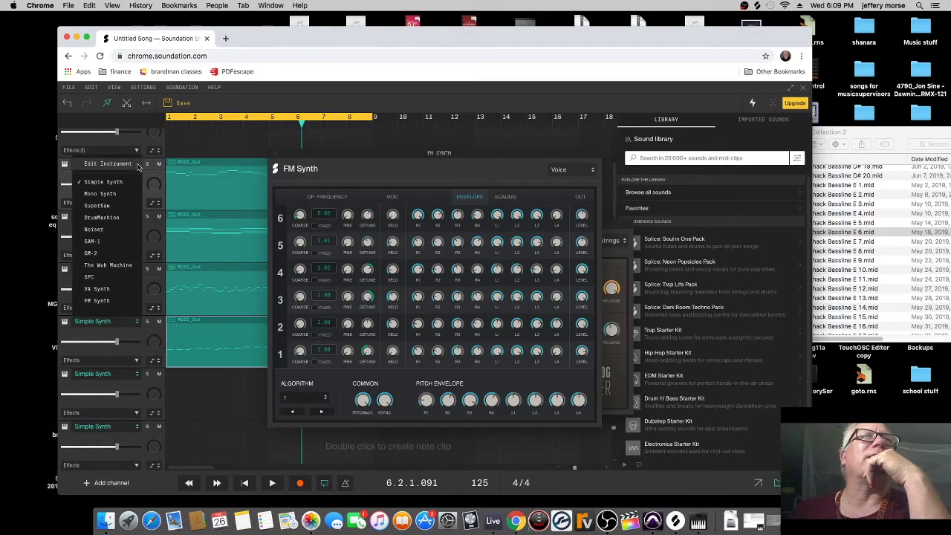
{"action": "left_click", "coordinate": [97, 288]}
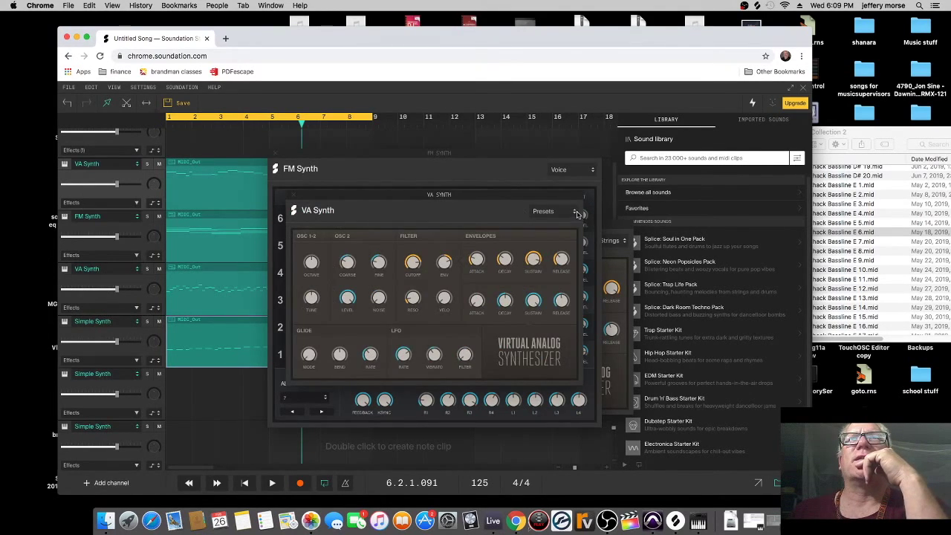
{"action": "left_click", "coordinate": [577, 213]}
{"action": "scroll", "coordinate": [591, 134], "scroll_direction": "up", "scroll_amount": 2}
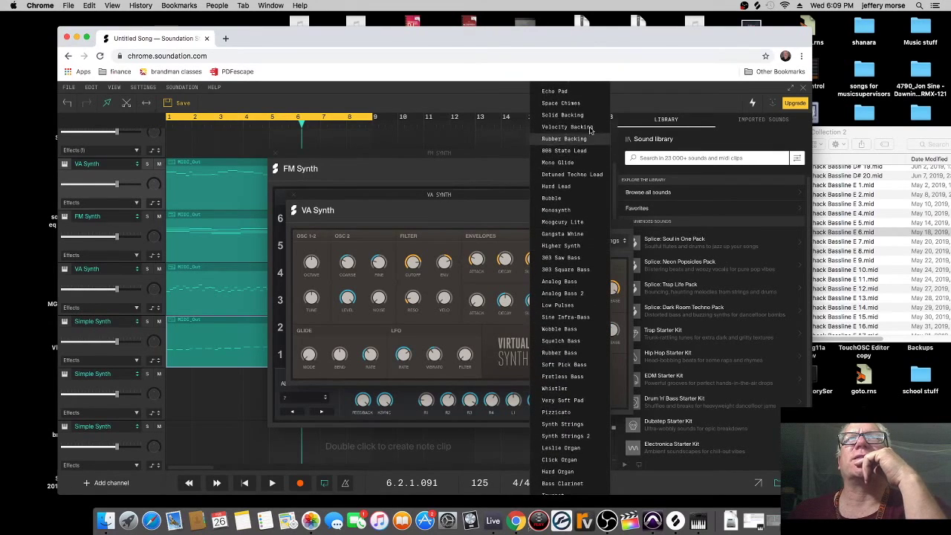
{"action": "scroll", "coordinate": [579, 96], "scroll_direction": "up", "scroll_amount": 2}
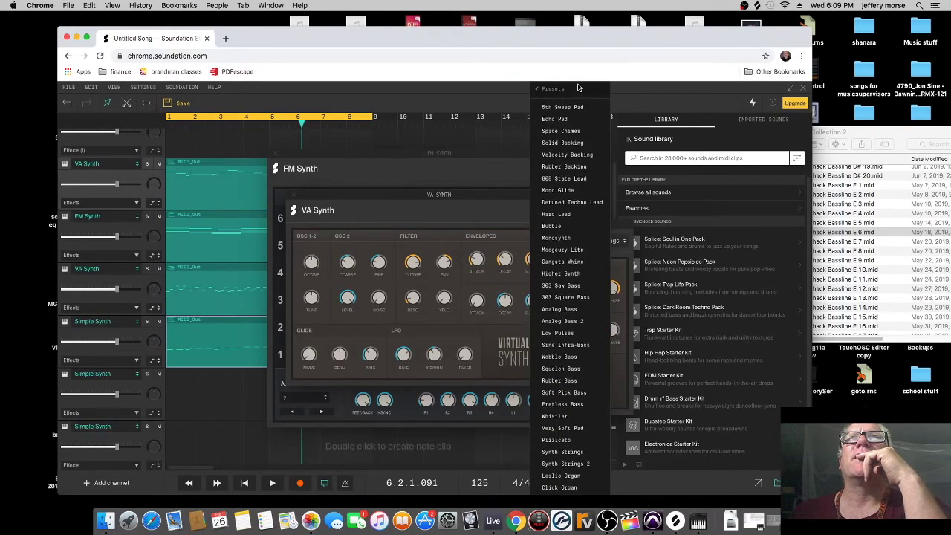
{"action": "scroll", "coordinate": [576, 104], "scroll_direction": "down", "scroll_amount": 1}
{"action": "left_click", "coordinate": [572, 119]}
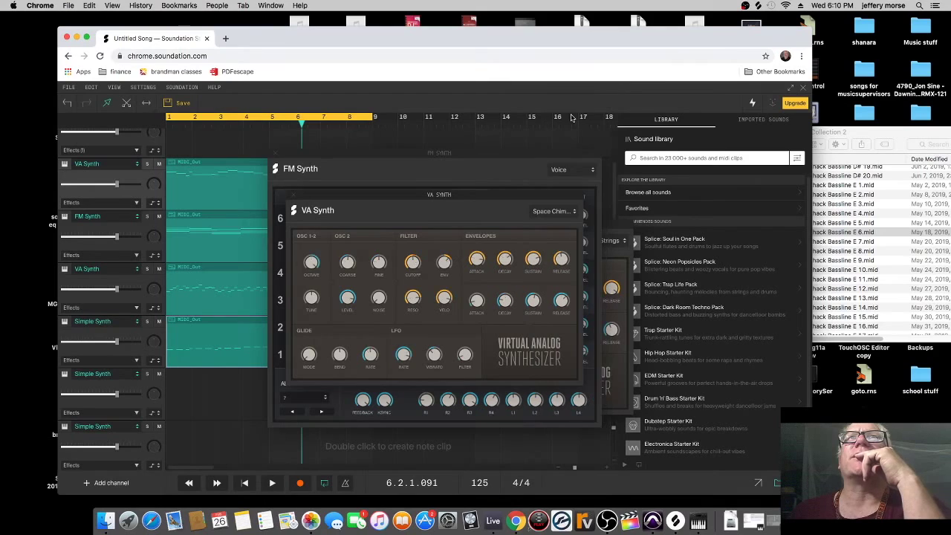
Try FM Synth as the instrument of the bassline clip's channel and look through its presets.
{"action": "left_click", "coordinate": [137, 322]}
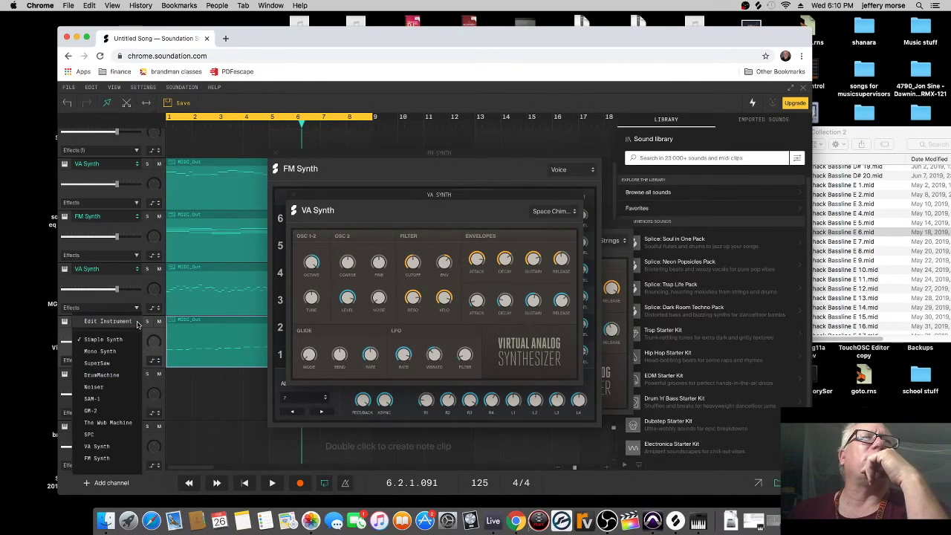
{"action": "left_click", "coordinate": [116, 458]}
{"action": "left_click", "coordinate": [583, 223]}
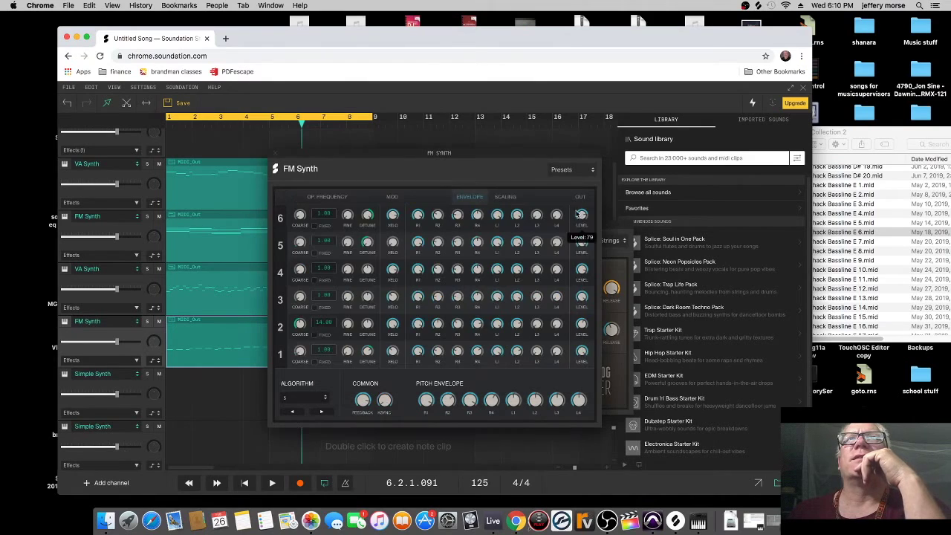
{"action": "left_click", "coordinate": [592, 171]}
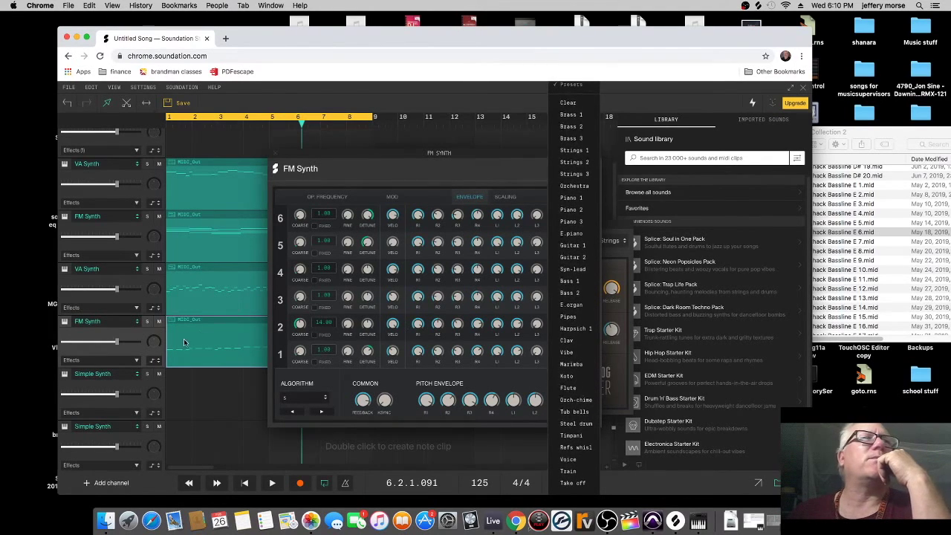
{"action": "left_click", "coordinate": [138, 327]}
Set the bassline clip channel's instrument to VA Synth and load its Wobble Bass preset.
{"action": "left_click", "coordinate": [139, 327]}
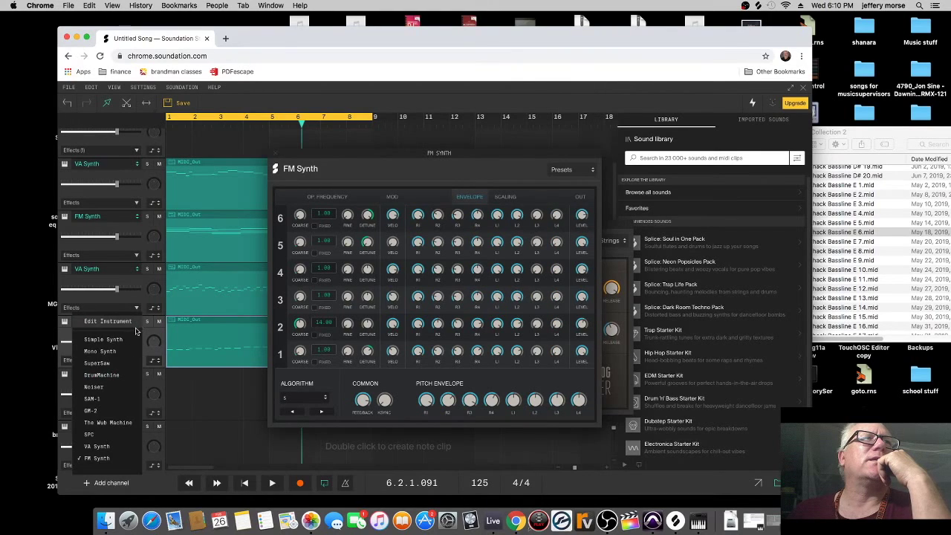
{"action": "left_click", "coordinate": [115, 449]}
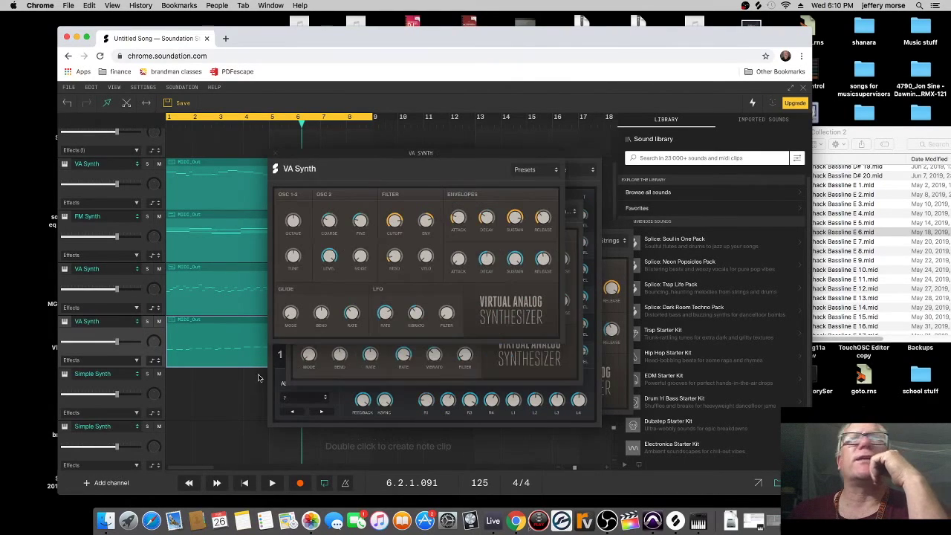
{"action": "left_click", "coordinate": [552, 171]}
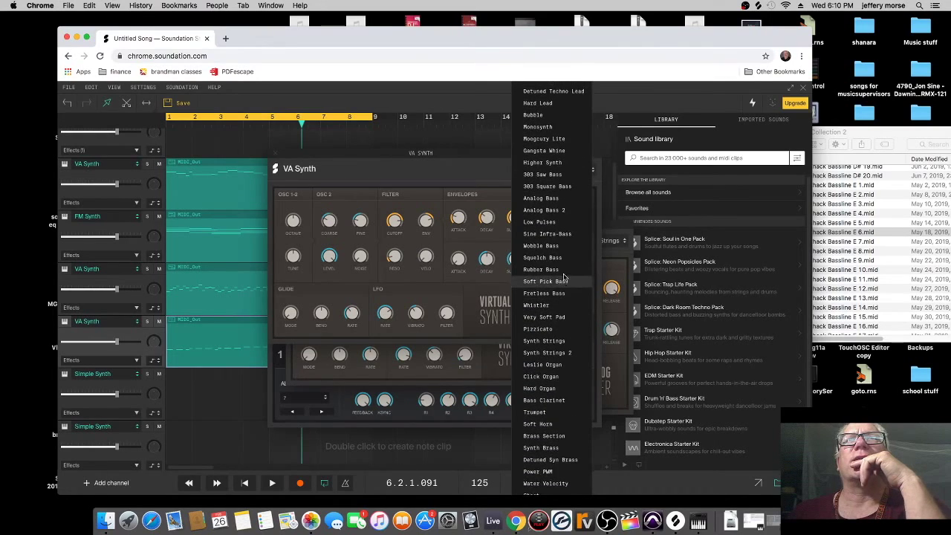
{"action": "scroll", "coordinate": [557, 271], "scroll_direction": "up", "scroll_amount": 1}
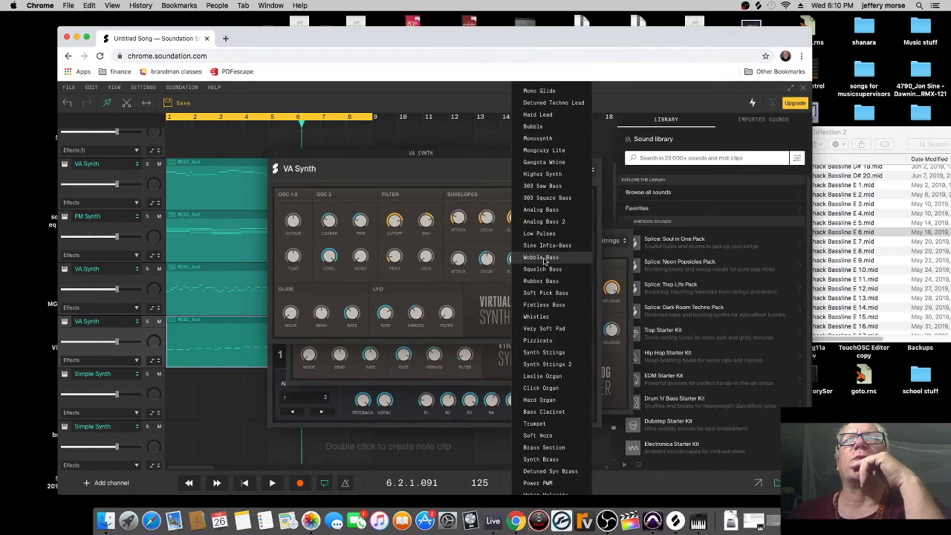
{"action": "left_click", "coordinate": [545, 258]}
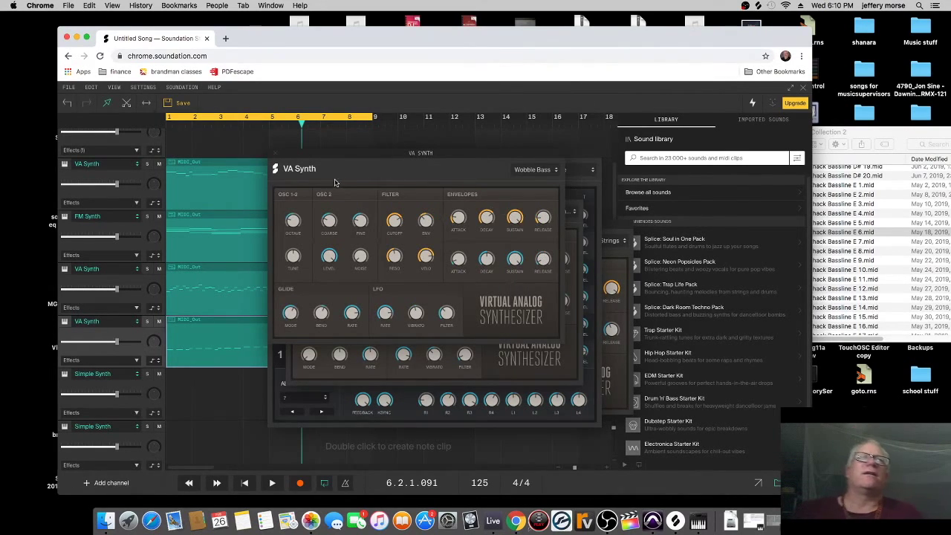
Play the arrangement from the beginning to hear the newly assigned instruments and presets.
{"action": "left_click", "coordinate": [245, 482]}
{"action": "left_click", "coordinate": [273, 483]}
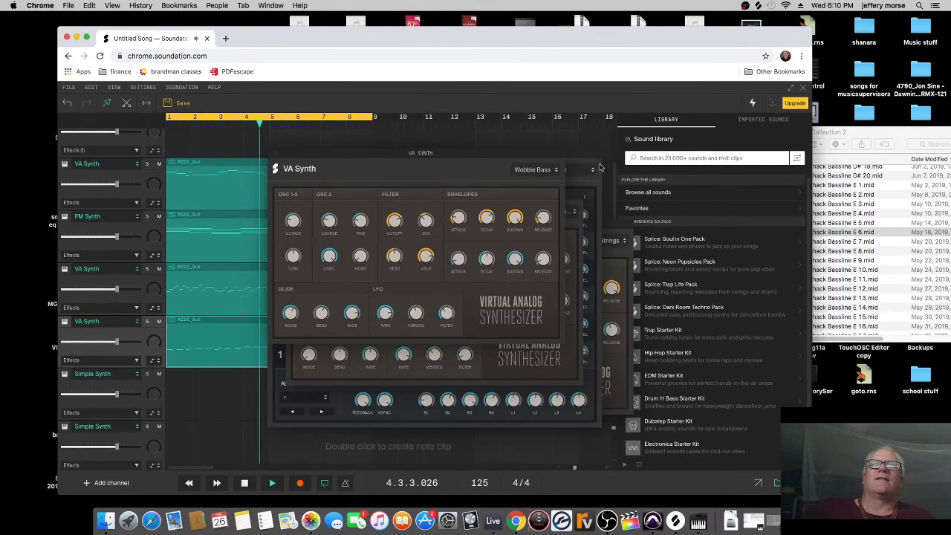
{"action": "left_click_drag", "start_coordinate": [565, 152], "coordinate": [687, 152]}
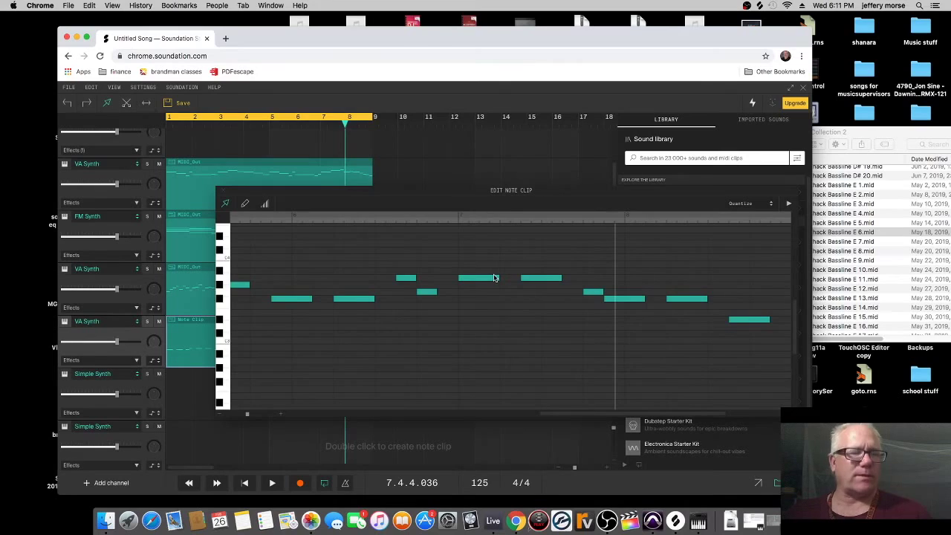
Examine the bassline clip's notes in the note editor across the whole length of the clip.
{"action": "scroll", "coordinate": [494, 276], "scroll_direction": "left", "scroll_amount": 3}
{"action": "scroll", "coordinate": [494, 277], "scroll_direction": "right", "scroll_amount": 10}
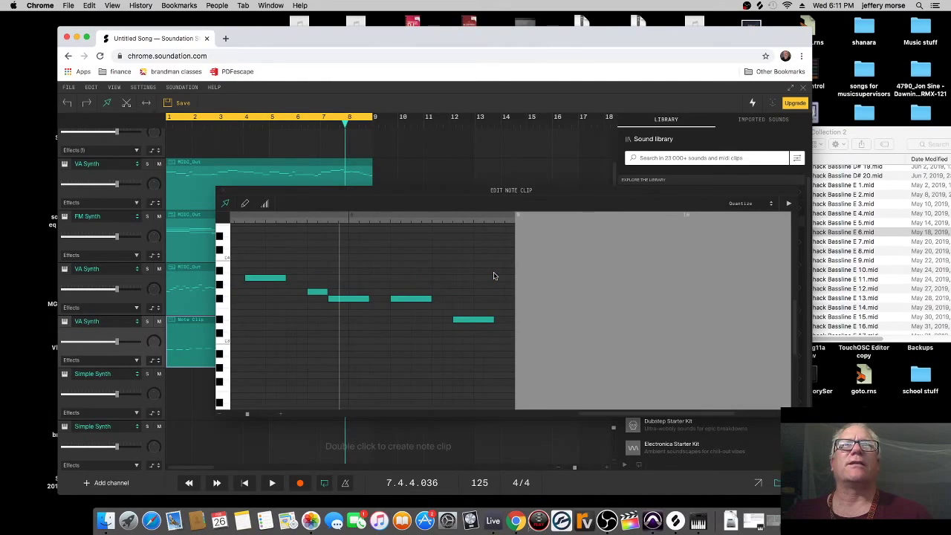
{"action": "scroll", "coordinate": [494, 276], "scroll_direction": "left", "scroll_amount": 10}
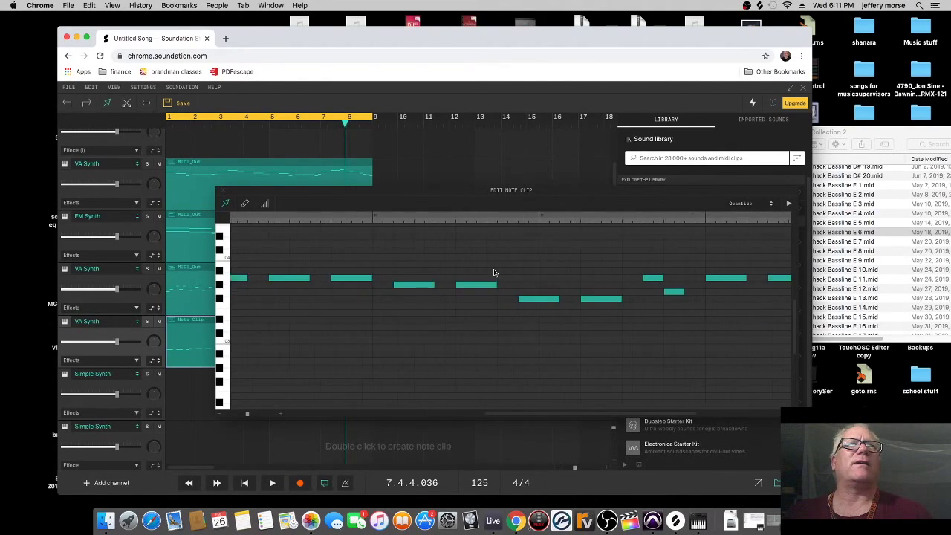
{"action": "scroll", "coordinate": [494, 273], "scroll_direction": "right", "scroll_amount": 6}
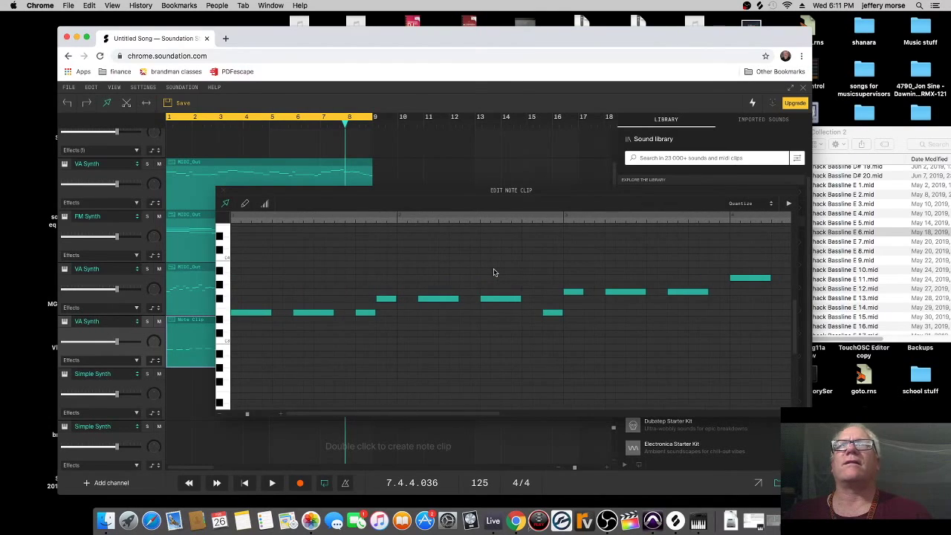
{"action": "scroll", "coordinate": [493, 272], "scroll_direction": "right", "scroll_amount": 12}
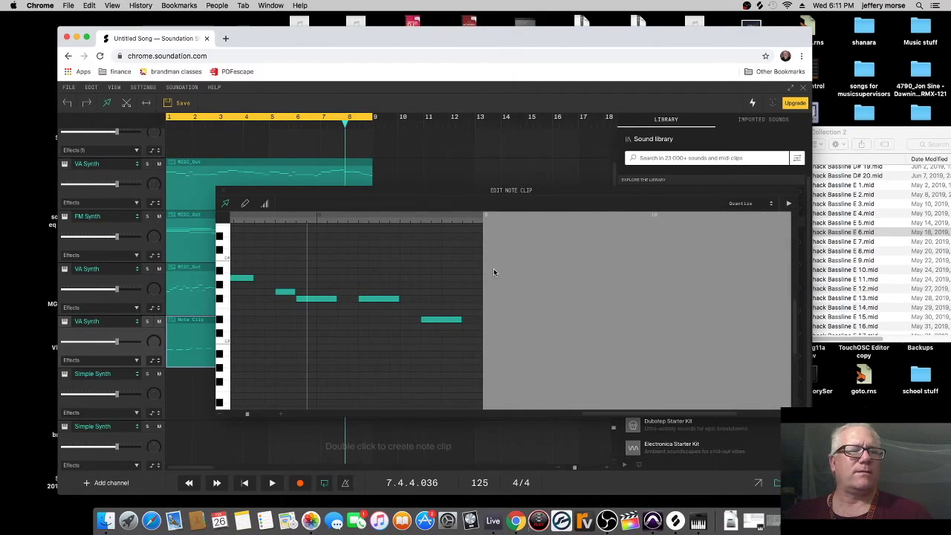
{"action": "scroll", "coordinate": [493, 272], "scroll_direction": "up", "scroll_amount": 10}
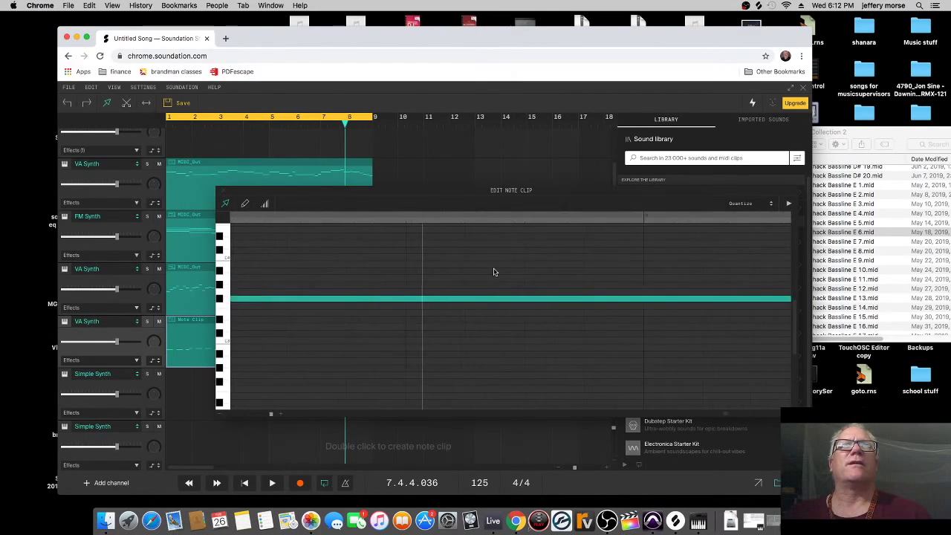
Select all the bassline clip's notes and transpose them up one octave, with the first note at E4.
{"action": "scroll", "coordinate": [493, 272], "scroll_direction": "down", "scroll_amount": 15}
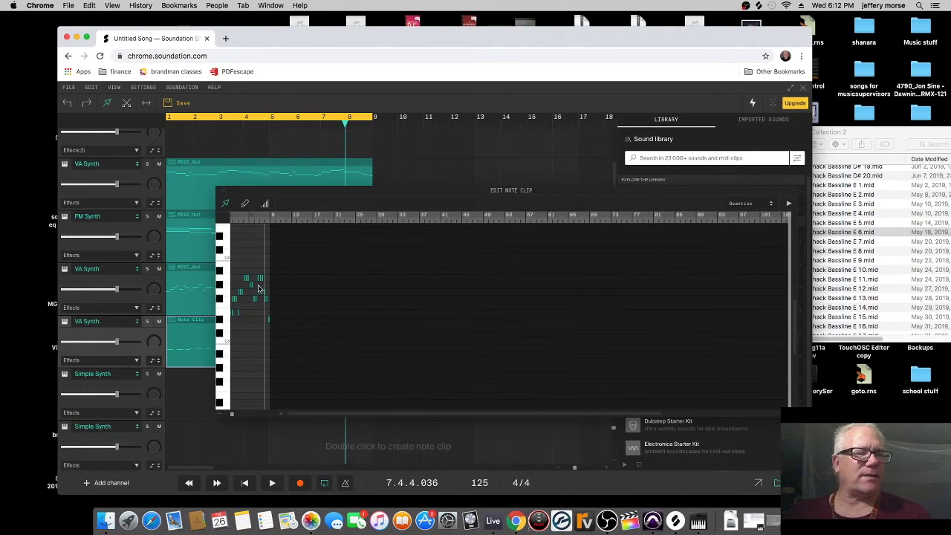
{"action": "scroll", "coordinate": [248, 285], "scroll_direction": "up", "scroll_amount": 10}
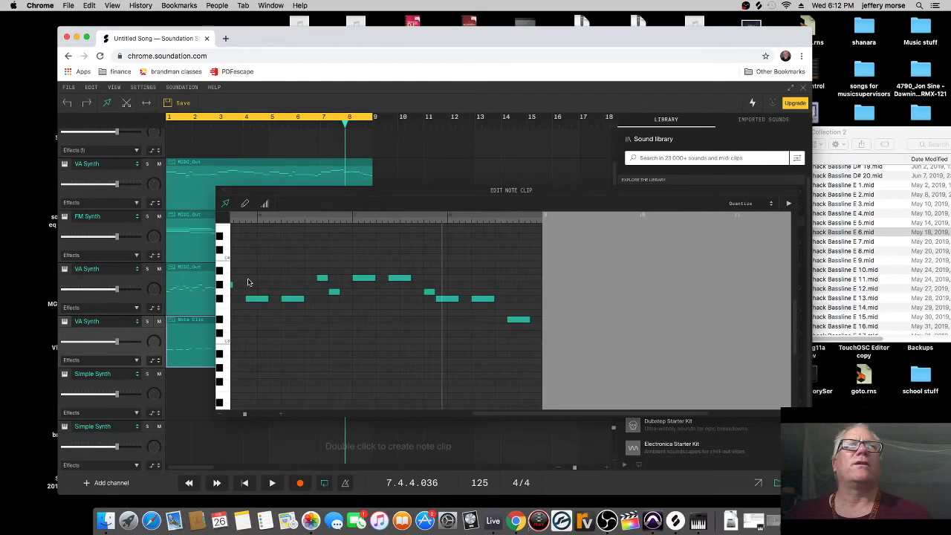
{"action": "scroll", "coordinate": [249, 282], "scroll_direction": "down", "scroll_amount": 4}
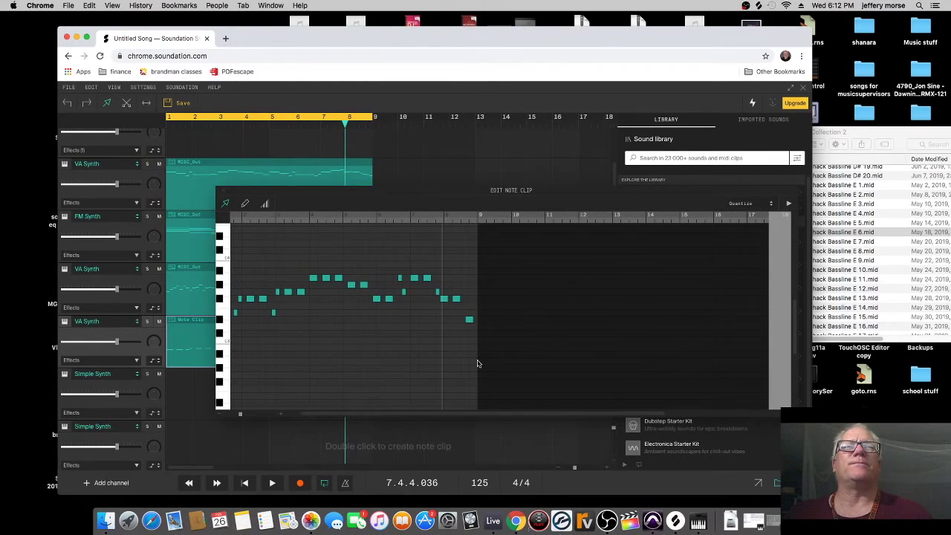
{"action": "left_click_drag", "start_coordinate": [332, 416], "coordinate": [247, 415]}
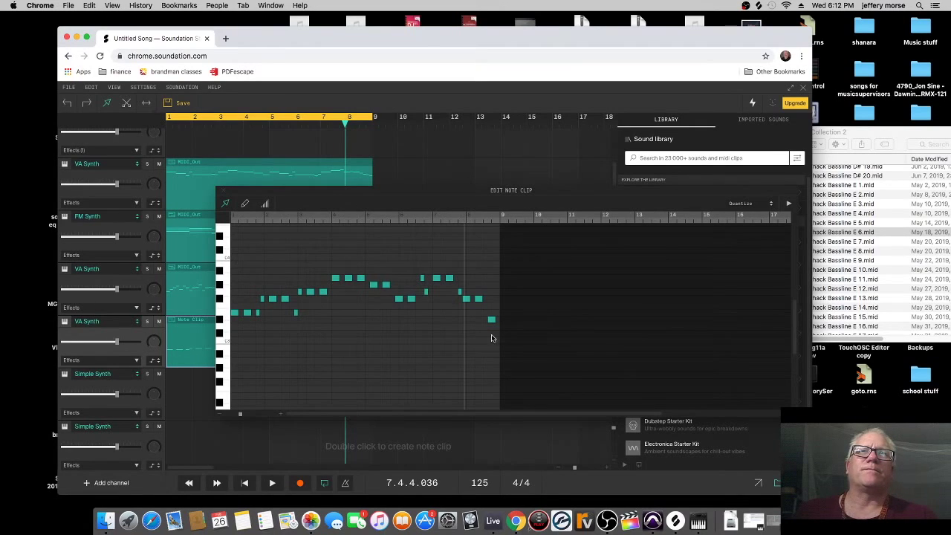
{"action": "left_click_drag", "start_coordinate": [495, 326], "coordinate": [219, 267]}
{"action": "left_click_drag", "start_coordinate": [235, 318], "coordinate": [236, 229]}
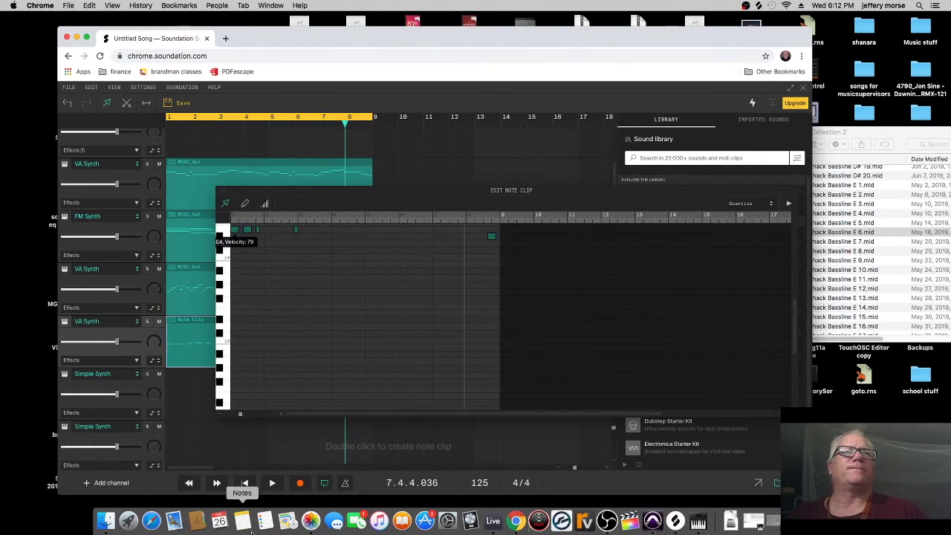
Play the arrangement from the beginning with the raised bassline and close the note editor.
{"action": "left_click", "coordinate": [244, 484]}
{"action": "left_click", "coordinate": [273, 484]}
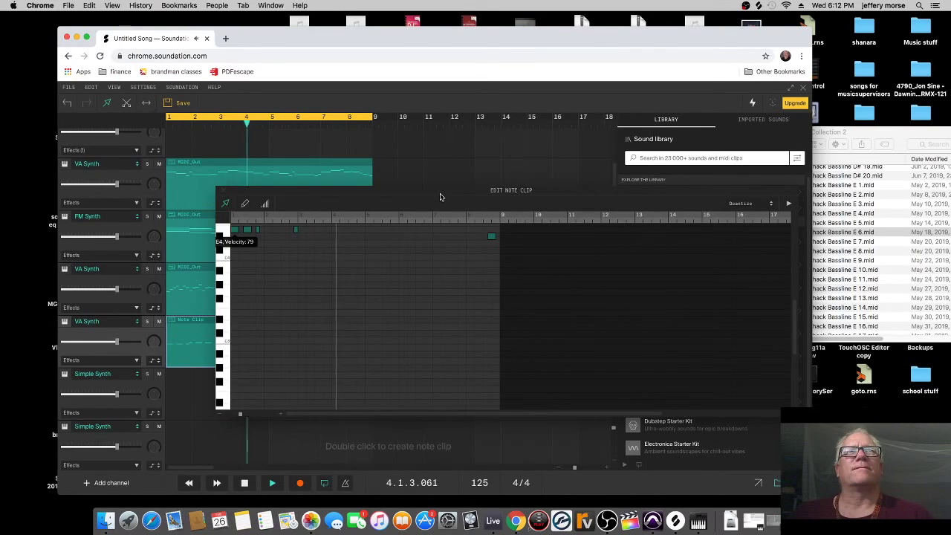
{"action": "left_click_drag", "start_coordinate": [442, 198], "coordinate": [587, 264]}
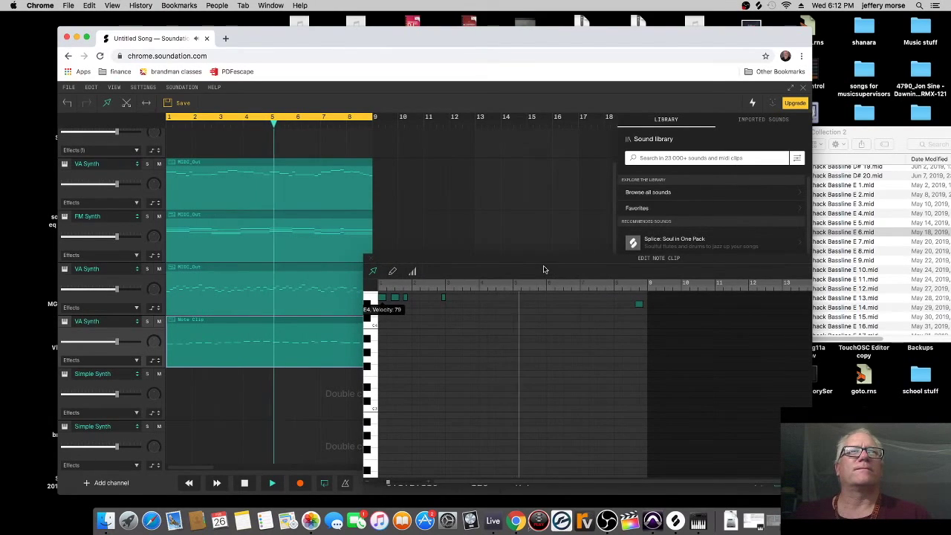
{"action": "left_click", "coordinate": [373, 260]}
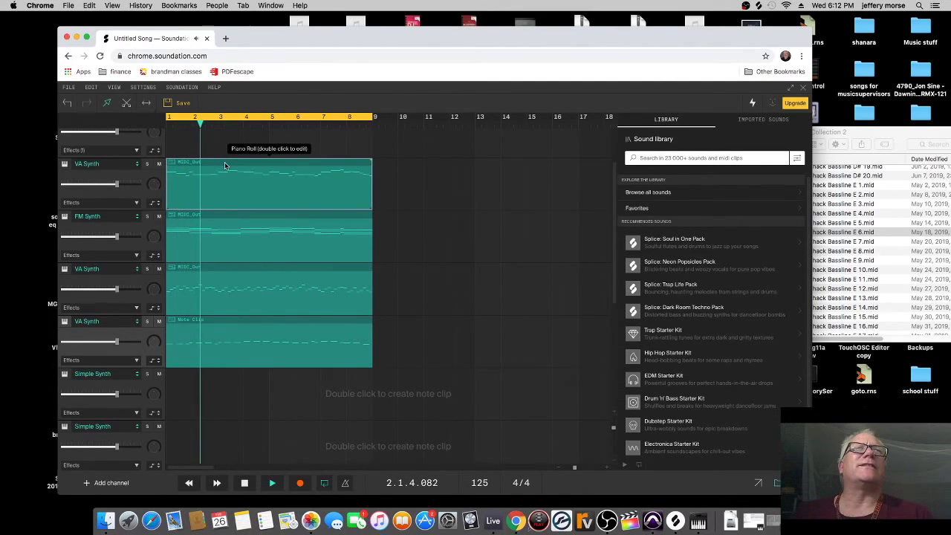
Open the uppermost VA Synth clip, stop playback and move all its notes down one octave, with the first note at B5.
{"action": "double_click", "coordinate": [225, 164]}
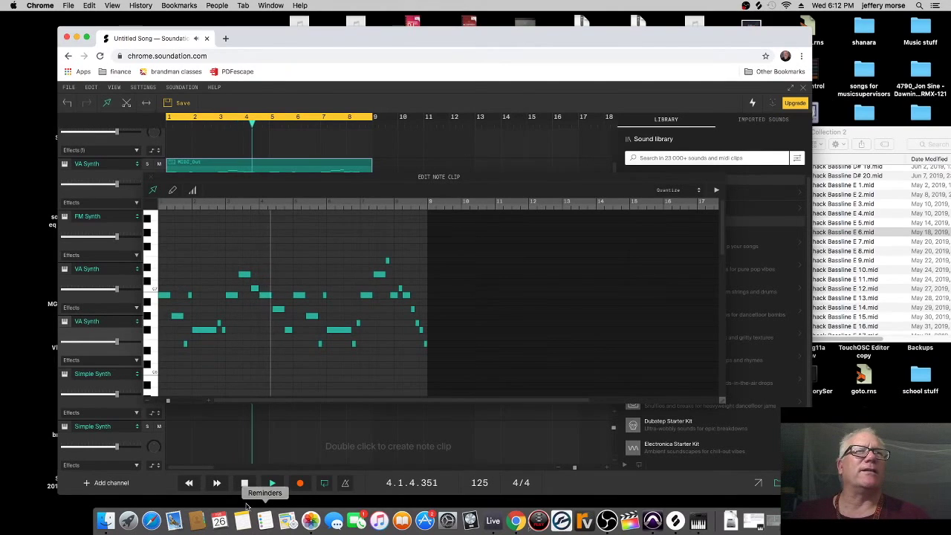
{"action": "left_click", "coordinate": [271, 483]}
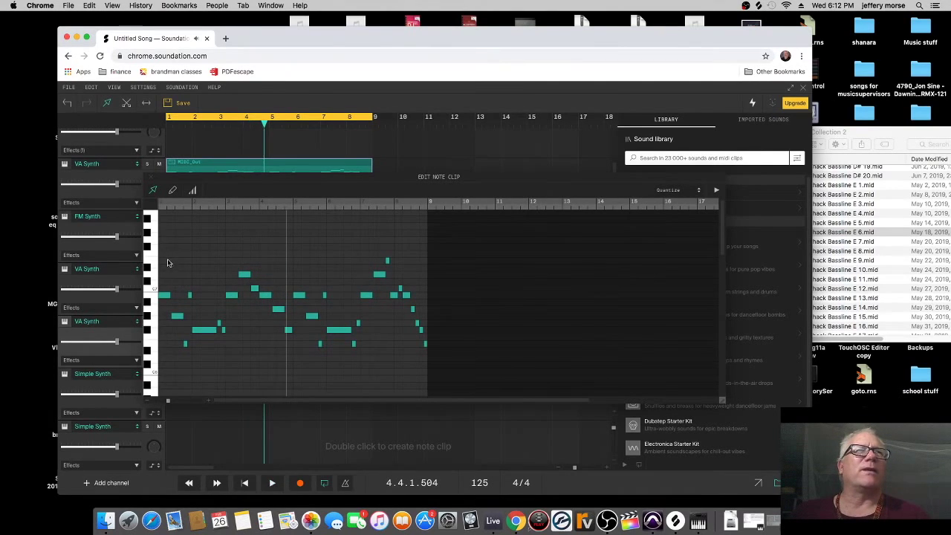
{"action": "left_click_drag", "start_coordinate": [159, 274], "coordinate": [341, 354]}
{"action": "left_click", "coordinate": [240, 212]}
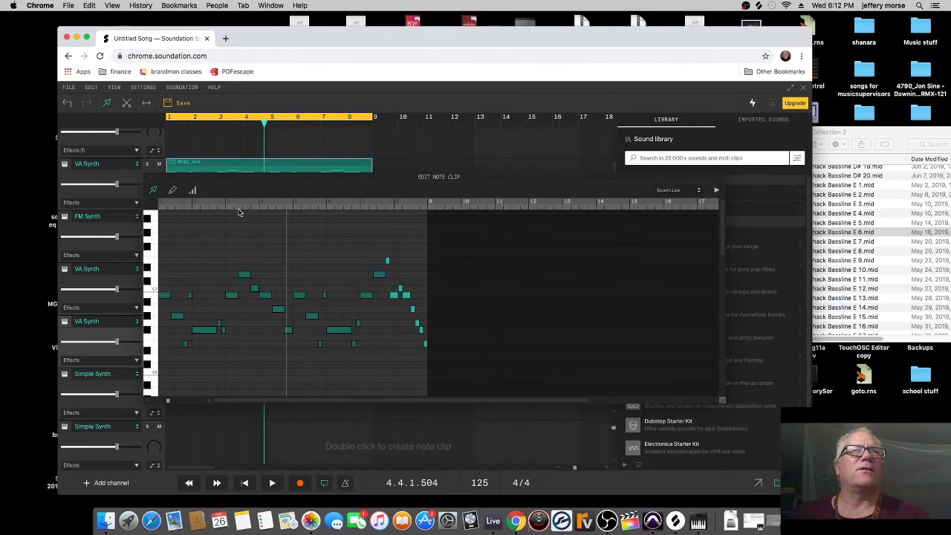
{"action": "left_click_drag", "start_coordinate": [162, 232], "coordinate": [439, 378]}
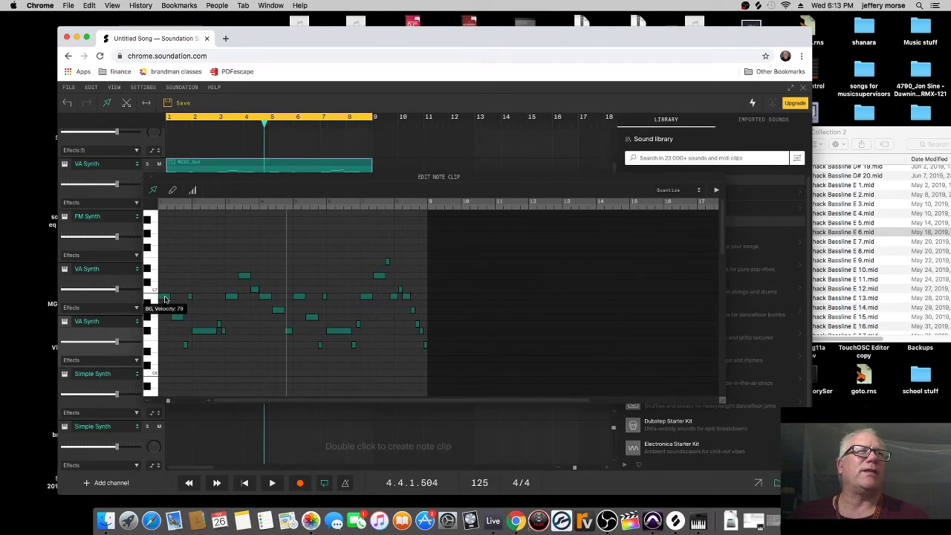
{"action": "left_click_drag", "start_coordinate": [165, 299], "coordinate": [167, 379]}
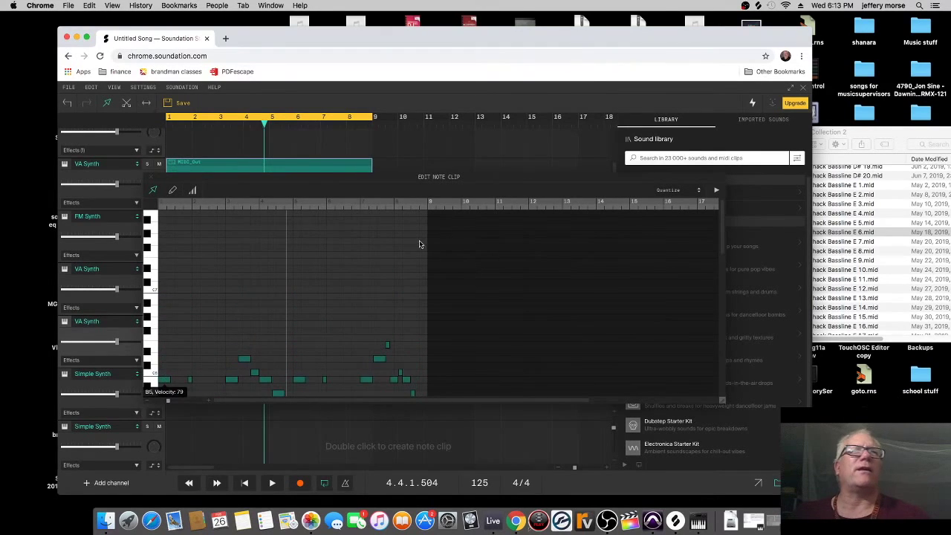
Play the arrangement from the beginning with the lowered melody, stop it and close the note editor.
{"action": "left_click", "coordinate": [244, 483]}
{"action": "left_click", "coordinate": [272, 483]}
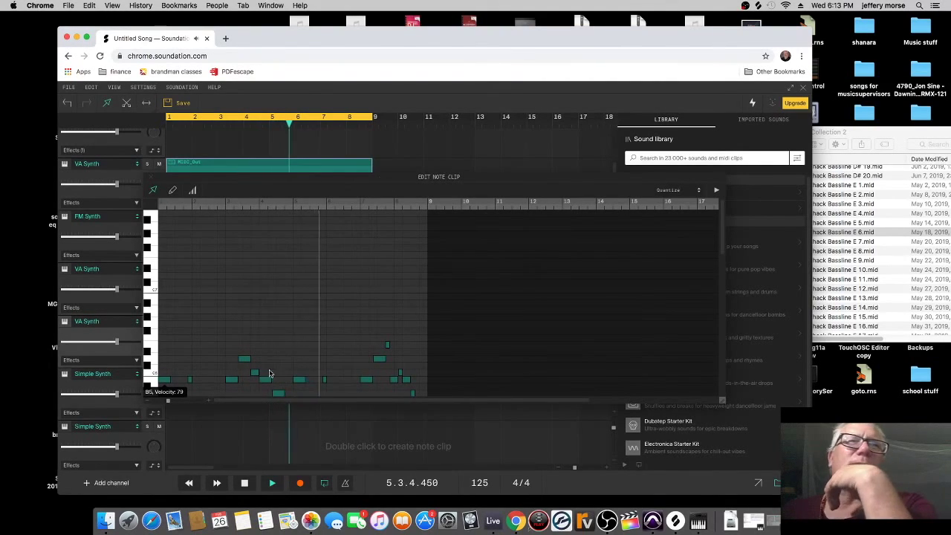
{"action": "left_click", "coordinate": [244, 483]}
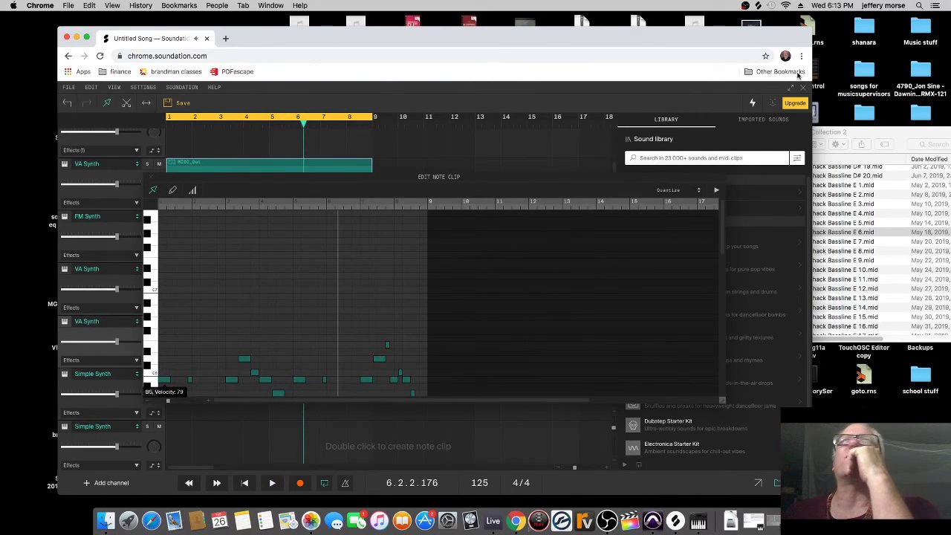
{"action": "left_click", "coordinate": [859, 134]}
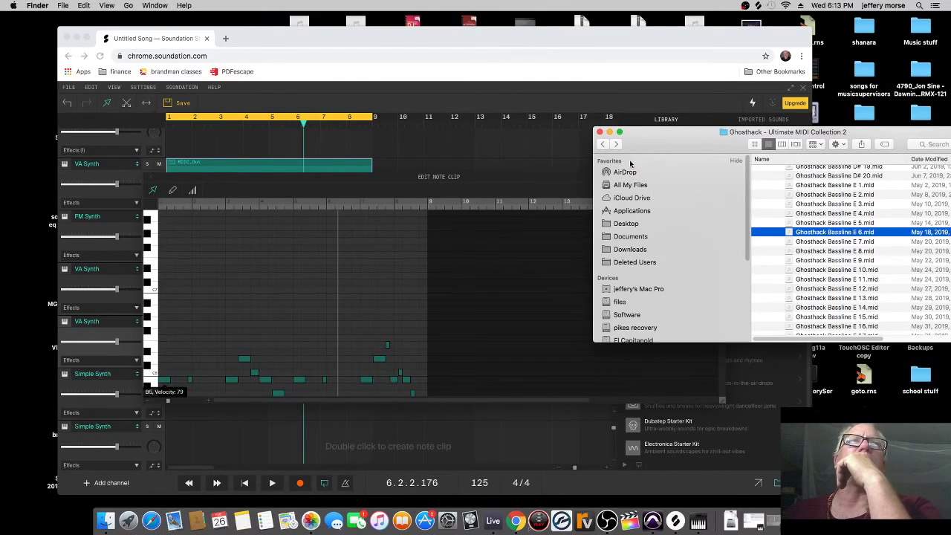
{"action": "left_click", "coordinate": [724, 119]}
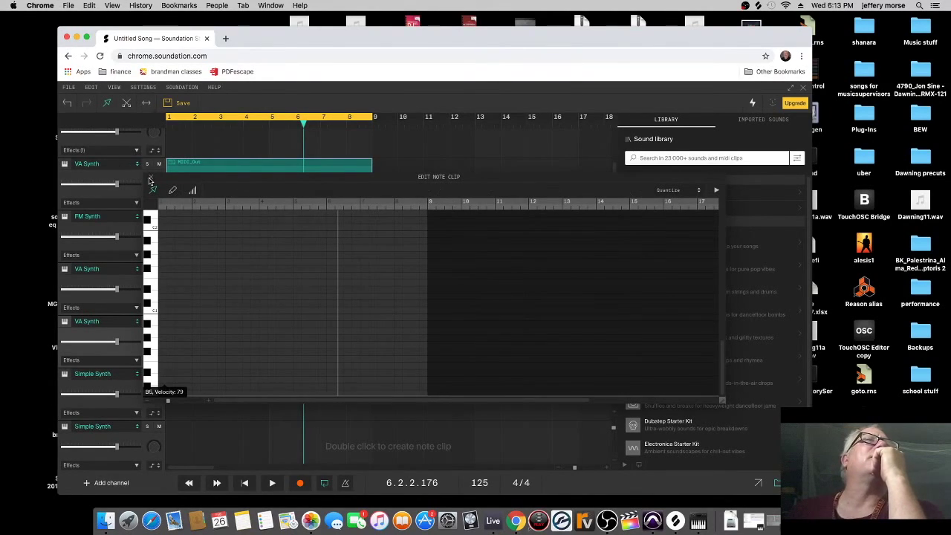
{"action": "left_click", "coordinate": [149, 179]}
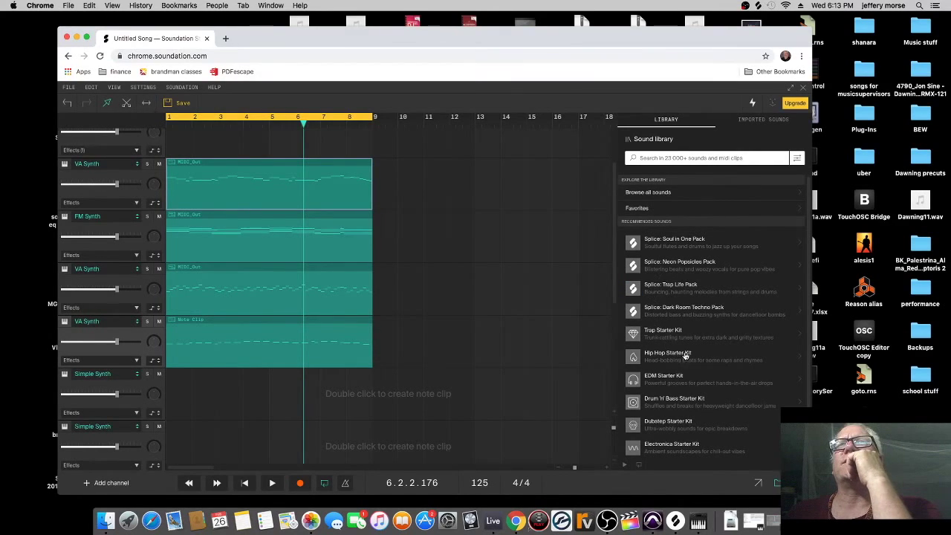
Open the EDM Starter Kit in the sound library and audition Perc Synth Lead 2 Gm, Synth Bass Gm and Synth Dist Lead Gm.
{"action": "scroll", "coordinate": [685, 356], "scroll_direction": "down", "scroll_amount": 2}
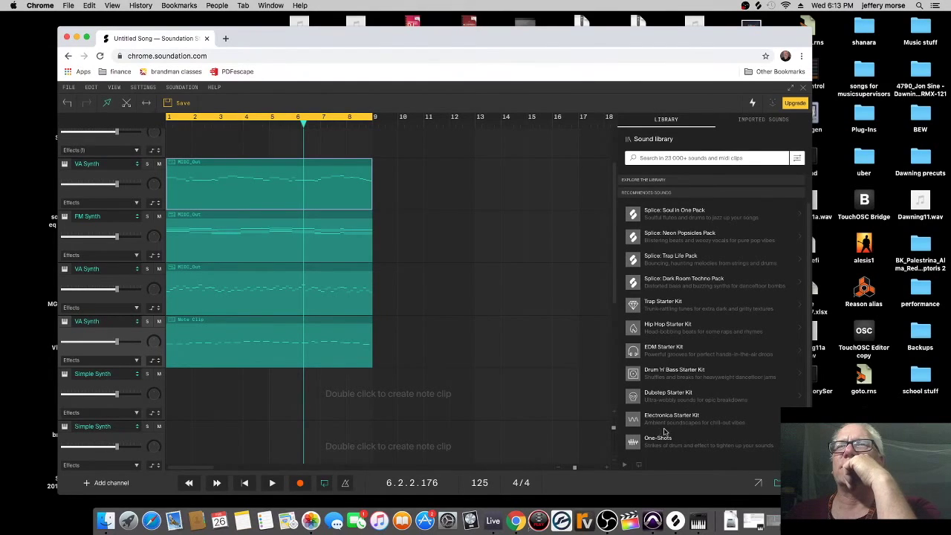
{"action": "scroll", "coordinate": [724, 423], "scroll_direction": "up", "scroll_amount": 2}
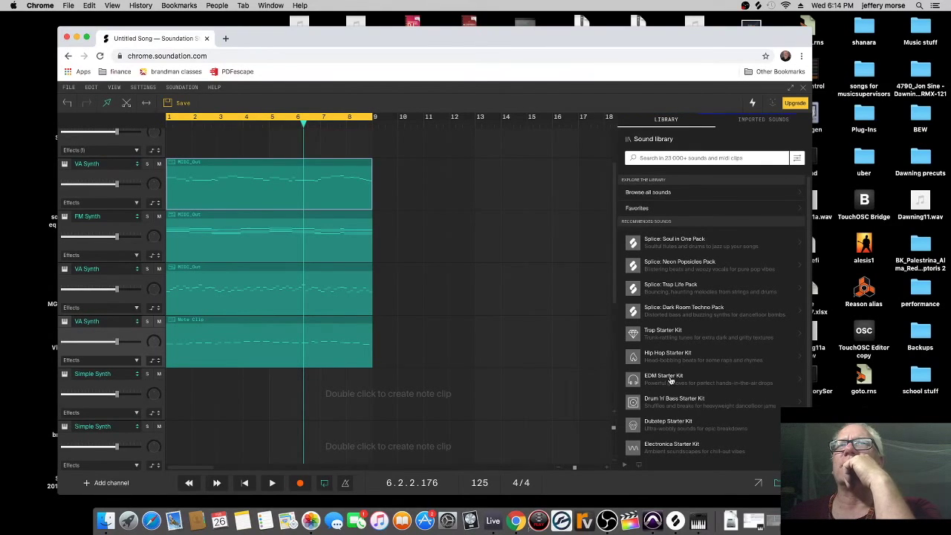
{"action": "left_click", "coordinate": [670, 377]}
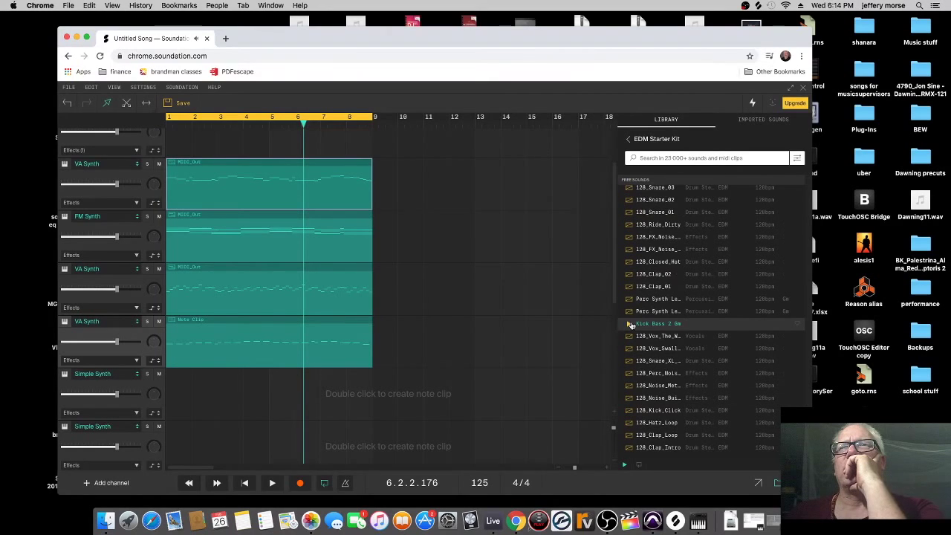
{"action": "left_click", "coordinate": [630, 313]}
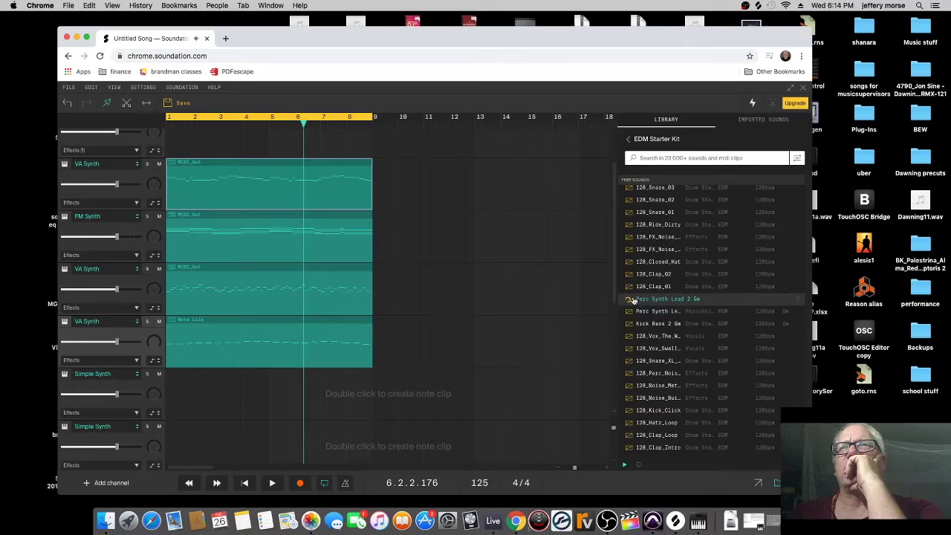
{"action": "scroll", "coordinate": [633, 300], "scroll_direction": "up", "scroll_amount": 5}
{"action": "left_click", "coordinate": [629, 313]}
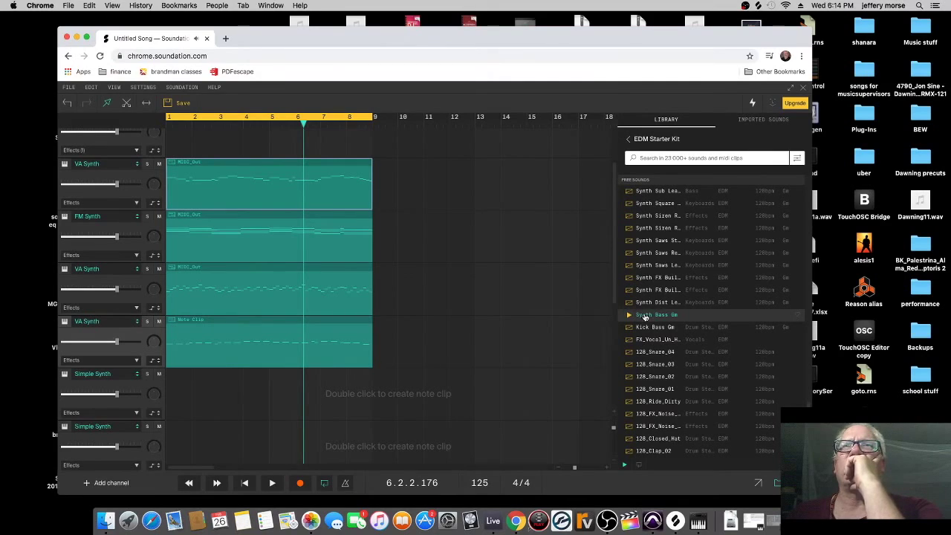
{"action": "left_click_drag", "start_coordinate": [195, 399], "coordinate": [652, 318]}
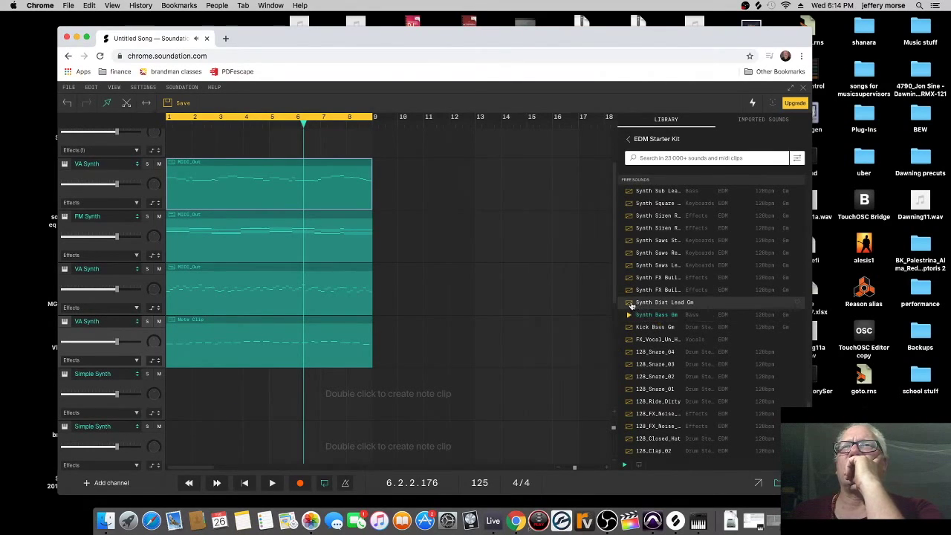
{"action": "left_click", "coordinate": [630, 303]}
Audition the EDM Starter Kit's 128_Filtered_Top_Loop and 128_Kick sounds.
{"action": "scroll", "coordinate": [653, 320], "scroll_direction": "up", "scroll_amount": 3}
{"action": "scroll", "coordinate": [654, 318], "scroll_direction": "up", "scroll_amount": 2}
{"action": "left_click", "coordinate": [637, 276]}
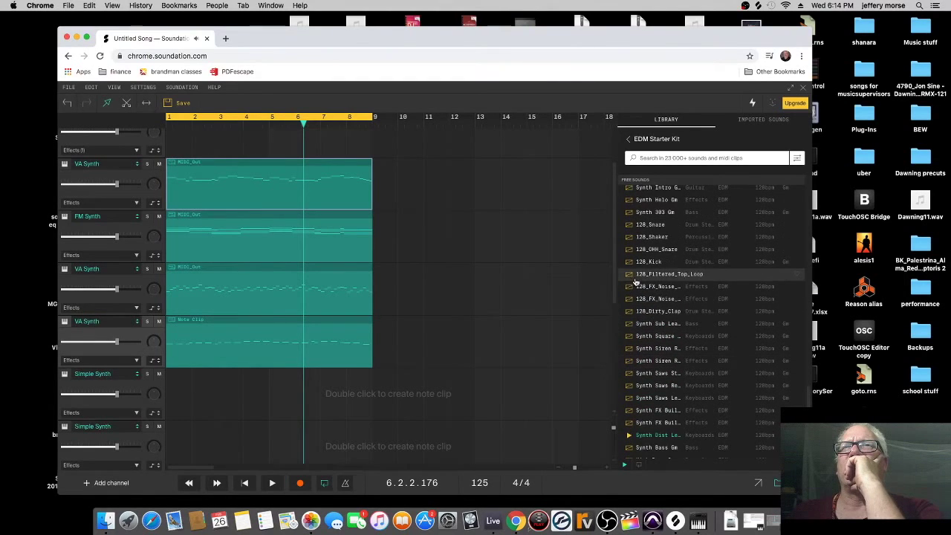
{"action": "scroll", "coordinate": [643, 277], "scroll_direction": "up", "scroll_amount": 8}
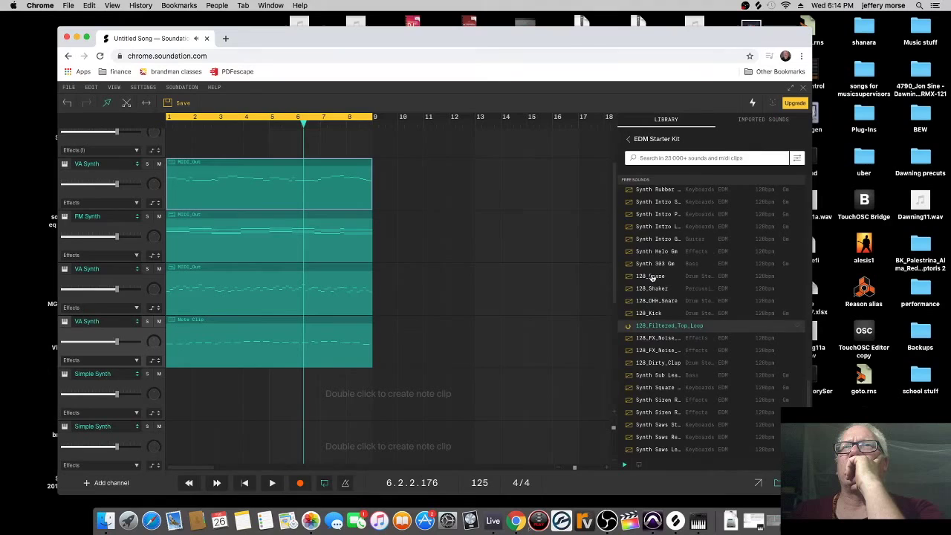
{"action": "scroll", "coordinate": [651, 277], "scroll_direction": "down", "scroll_amount": 6}
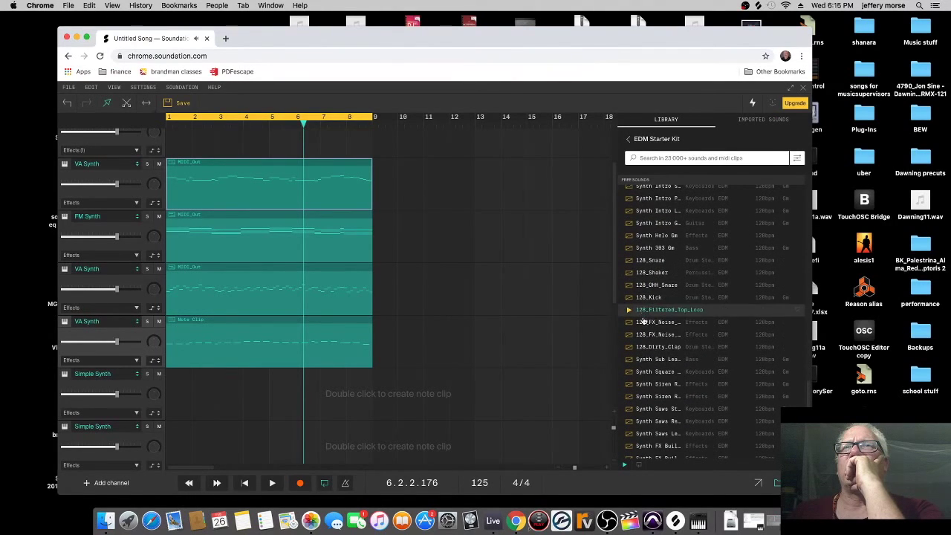
{"action": "double_click", "coordinate": [631, 298]}
{"action": "left_click", "coordinate": [649, 310]}
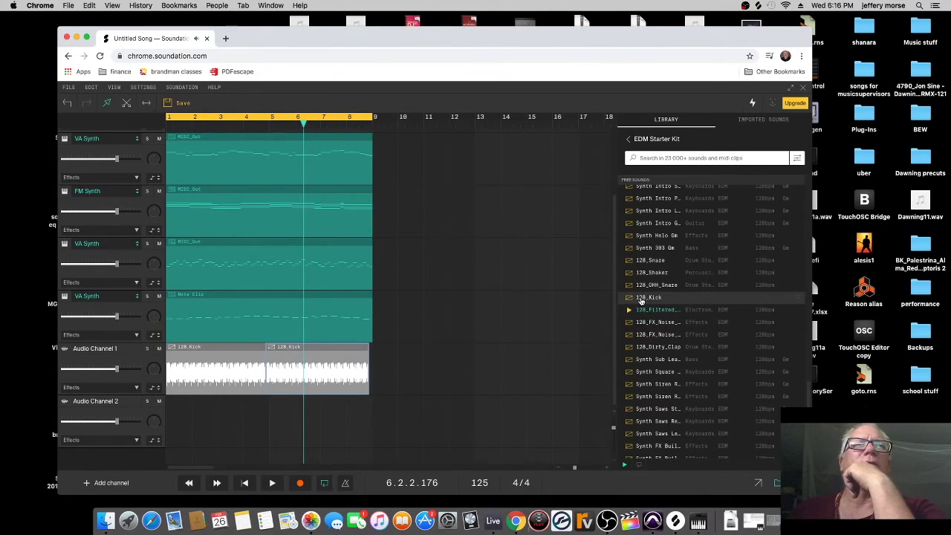
Place 128_Kick at bar 1 of Audio Channel 2, time-stretched to the song tempo, and delete both kick clips from Audio Channel 1.
{"action": "left_click", "coordinate": [638, 299]}
{"action": "left_click_drag", "start_coordinate": [644, 299], "coordinate": [223, 423]}
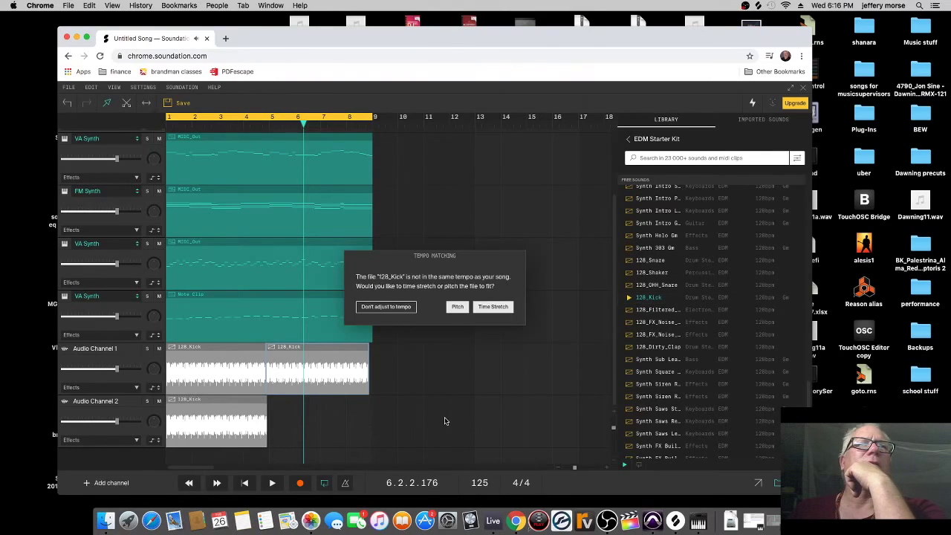
{"action": "left_click", "coordinate": [493, 307]}
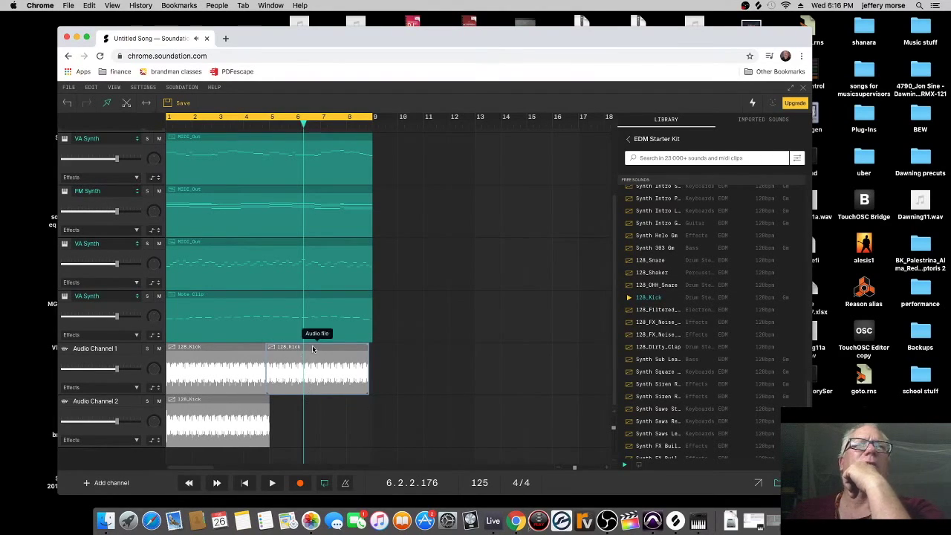
{"action": "key", "text": "Delete"}
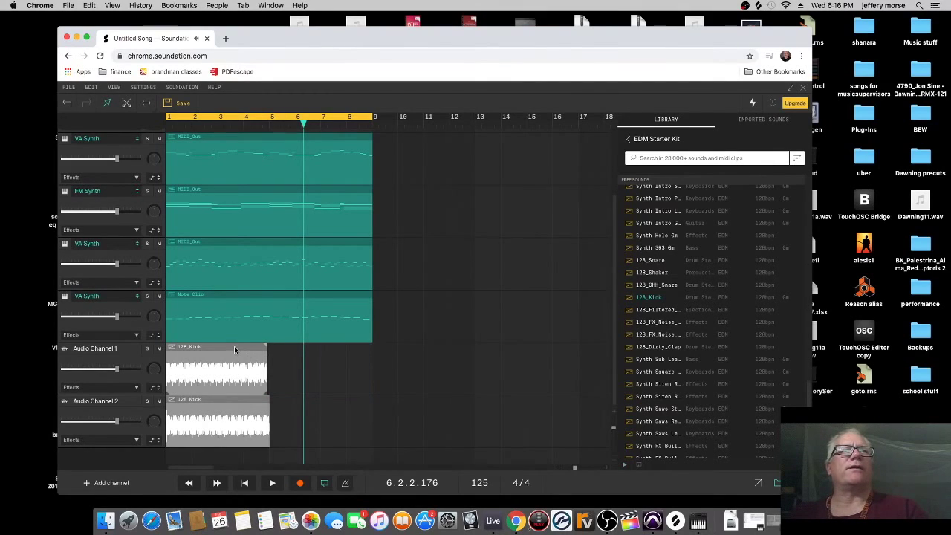
{"action": "key", "text": "Delete"}
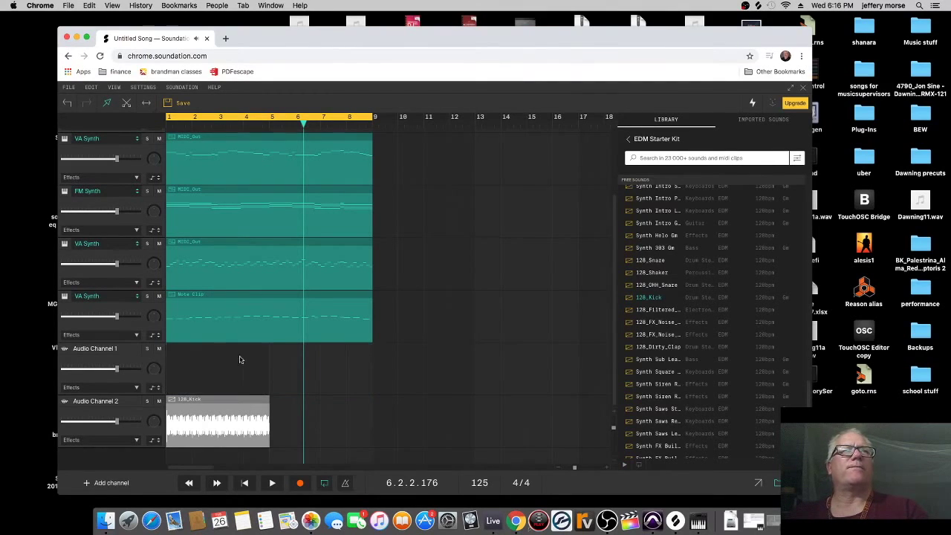
Duplicate the 128_Kick clip on Audio Channel 2 directly after the original so the kick runs to bar 9.
{"action": "right_click", "coordinate": [237, 405]}
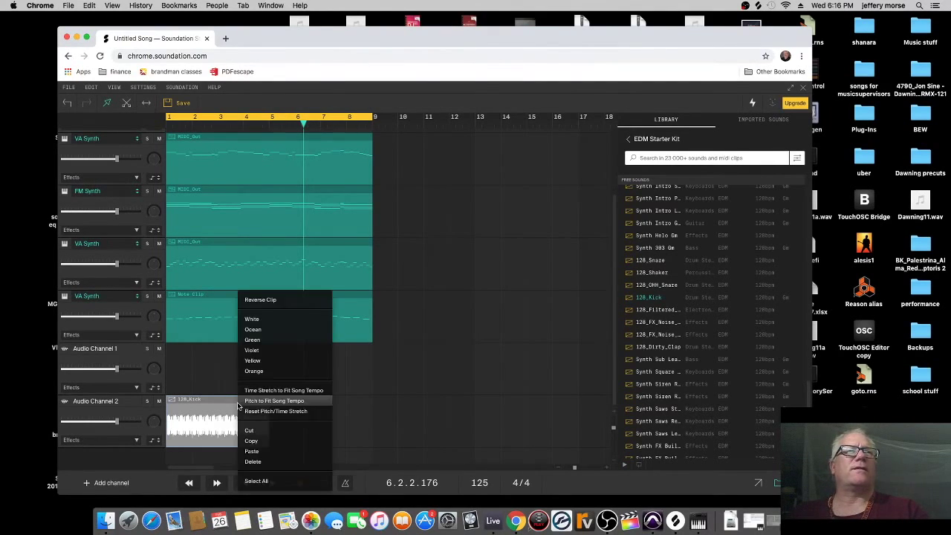
{"action": "left_click", "coordinate": [470, 399]}
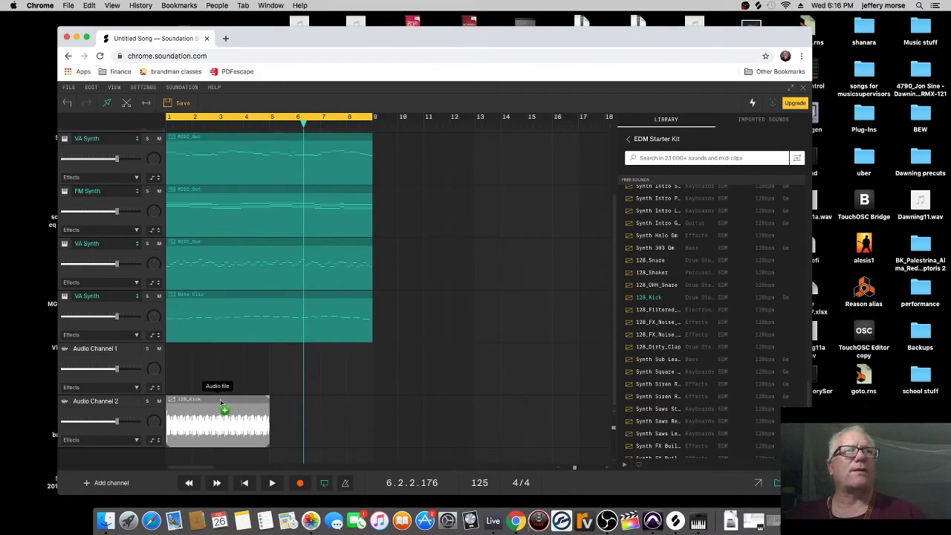
{"action": "left_click_drag", "start_coordinate": [220, 401], "coordinate": [324, 399]}
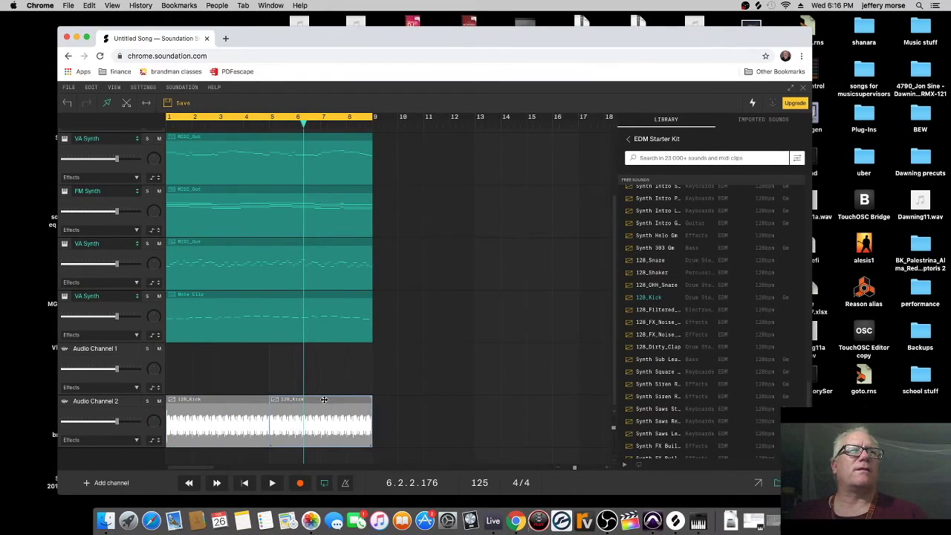
Place 128_Filtered_Top_Loop at bar 1 of Audio Channel 1, time-stretched to the song tempo, and copy the clip to bar 5.
{"action": "left_click", "coordinate": [657, 311]}
{"action": "left_click_drag", "start_coordinate": [637, 314], "coordinate": [192, 367]}
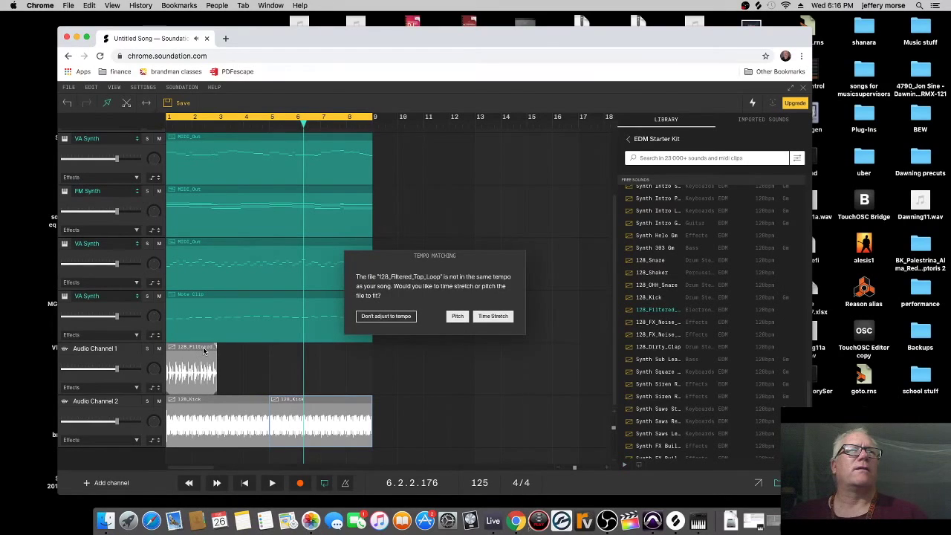
{"action": "left_click", "coordinate": [491, 316]}
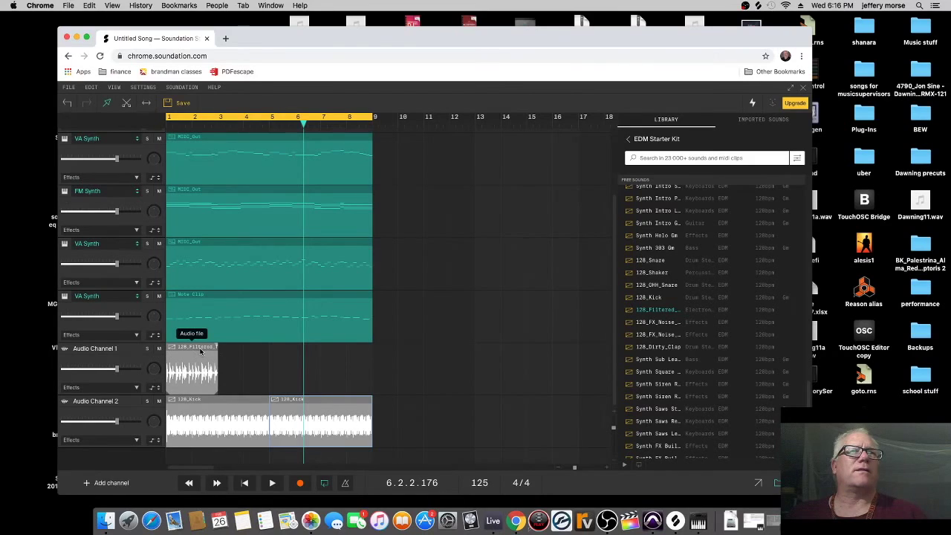
{"action": "left_click_drag", "start_coordinate": [216, 346], "coordinate": [300, 344]}
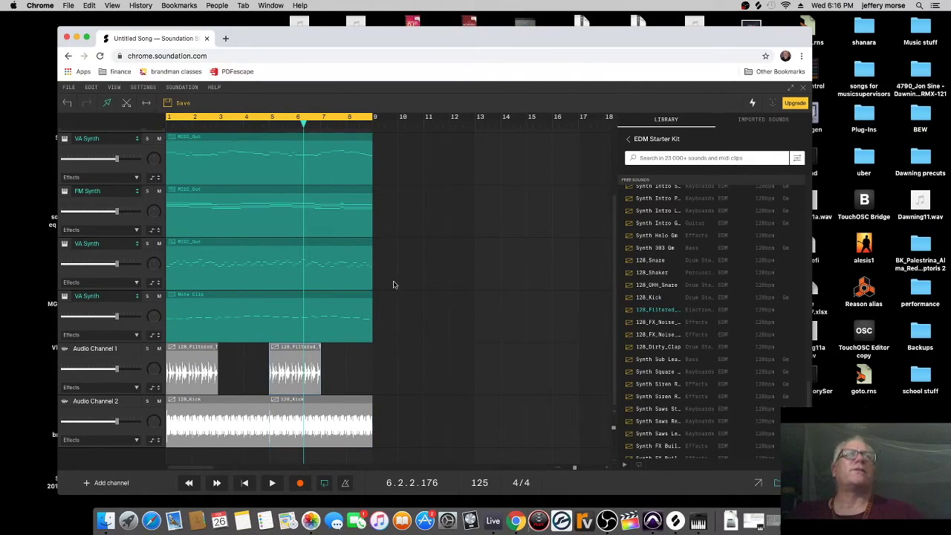
Play the arrangement from the start with the filtered top loop, and delete both of its clips from Audio Channel 1.
{"action": "left_click", "coordinate": [245, 482]}
{"action": "left_click", "coordinate": [272, 483]}
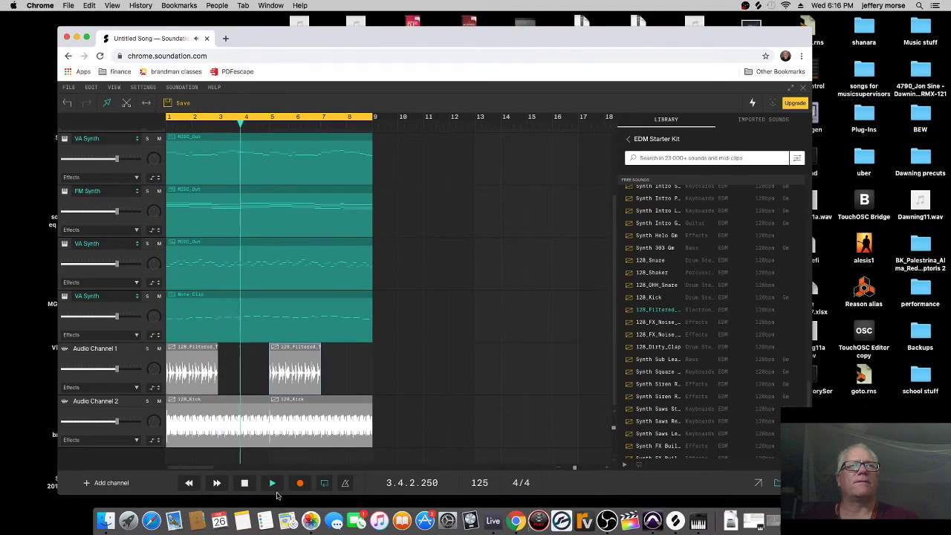
{"action": "left_click", "coordinate": [245, 483]}
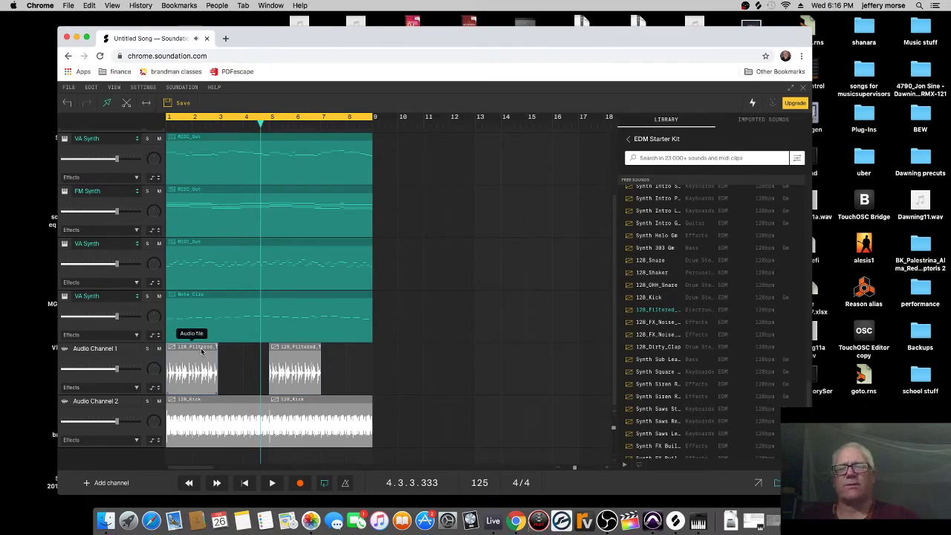
{"action": "key", "text": "BackSpace"}
{"action": "left_click", "coordinate": [309, 349]}
{"action": "key", "text": "BackSpace"}
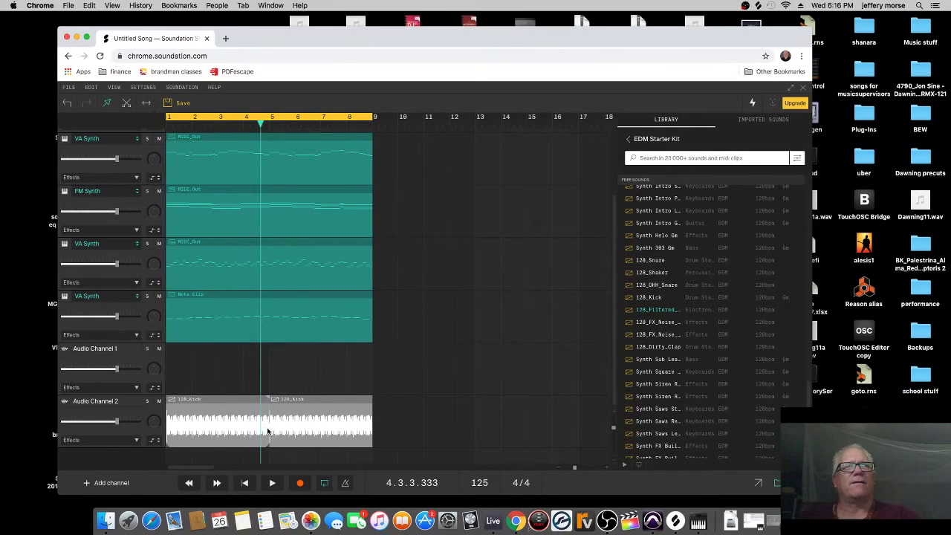
Play the arrangement from the start with only the kick loop under the synth parts.
{"action": "left_click", "coordinate": [245, 483]}
{"action": "left_click", "coordinate": [271, 482]}
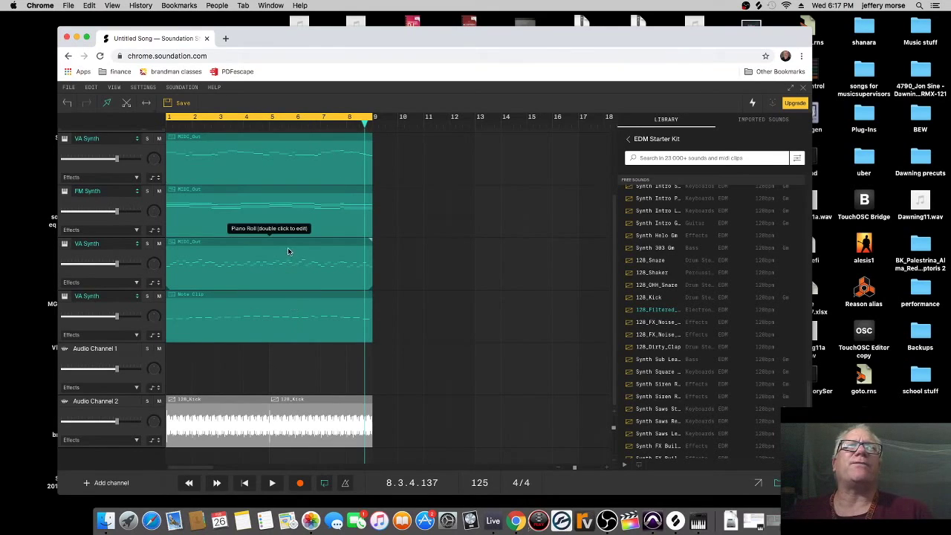
Open the FM Synth channel's note clip and lower the chords at bars 1 and 5 to B4, C#5 and D#5.
{"action": "double_click", "coordinate": [229, 202]}
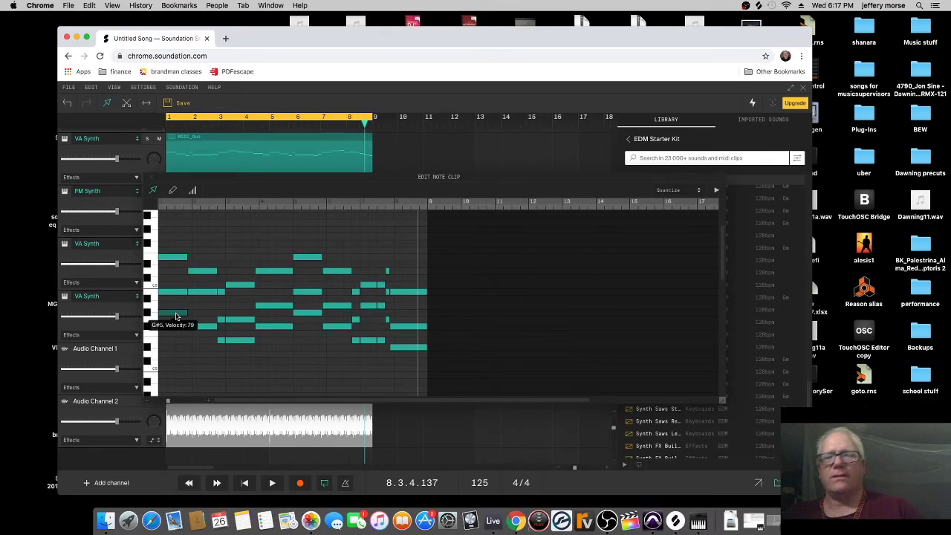
{"action": "left_click_drag", "start_coordinate": [176, 316], "coordinate": [169, 289]}
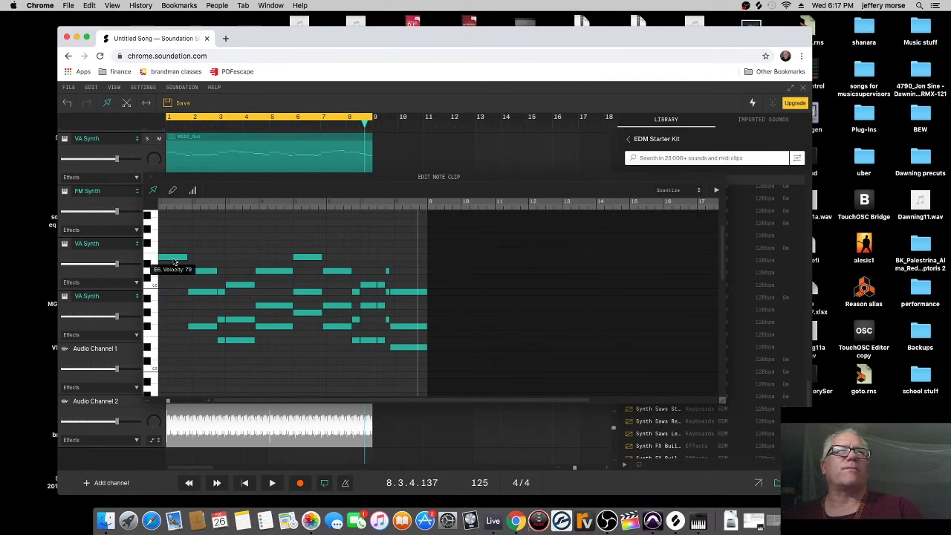
{"action": "left_click_drag", "start_coordinate": [173, 262], "coordinate": [171, 378]}
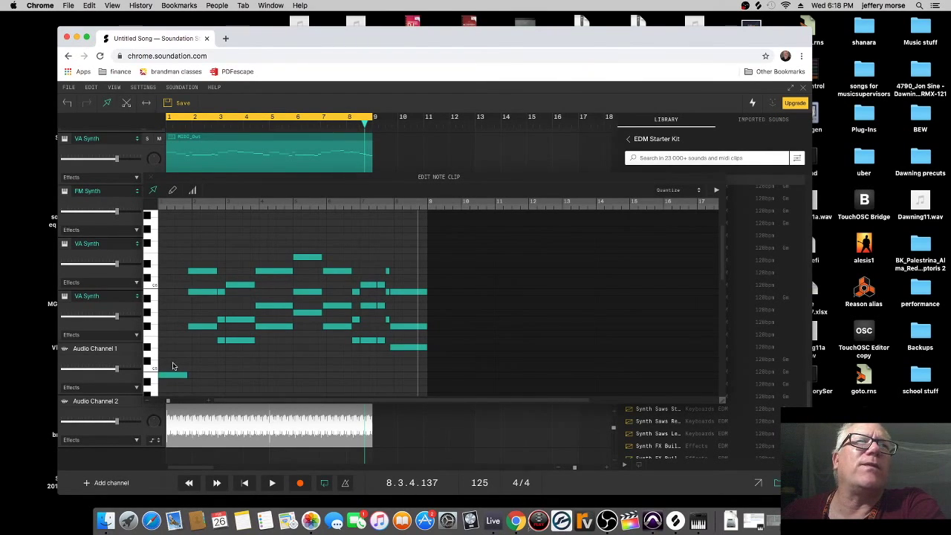
{"action": "left_click_drag", "start_coordinate": [176, 364], "coordinate": [165, 362]}
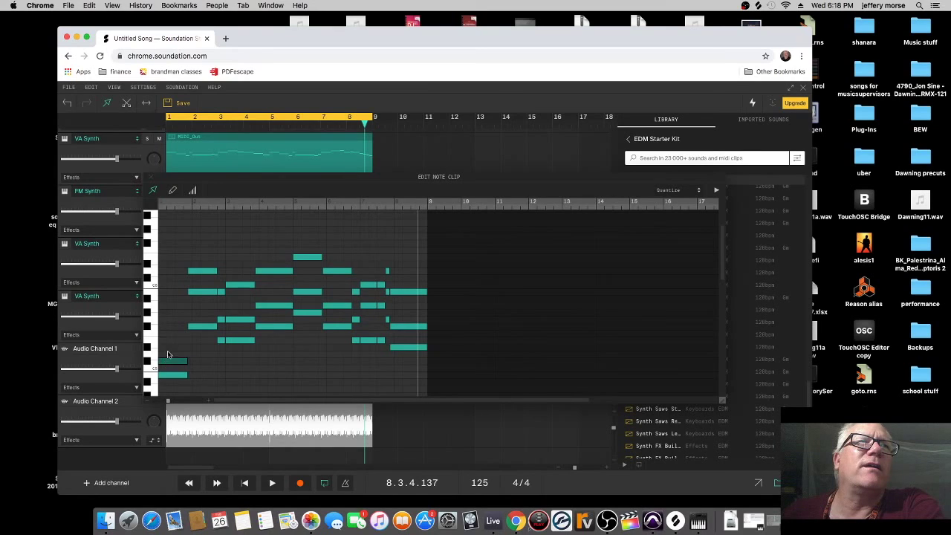
{"action": "left_click_drag", "start_coordinate": [178, 349], "coordinate": [168, 349]}
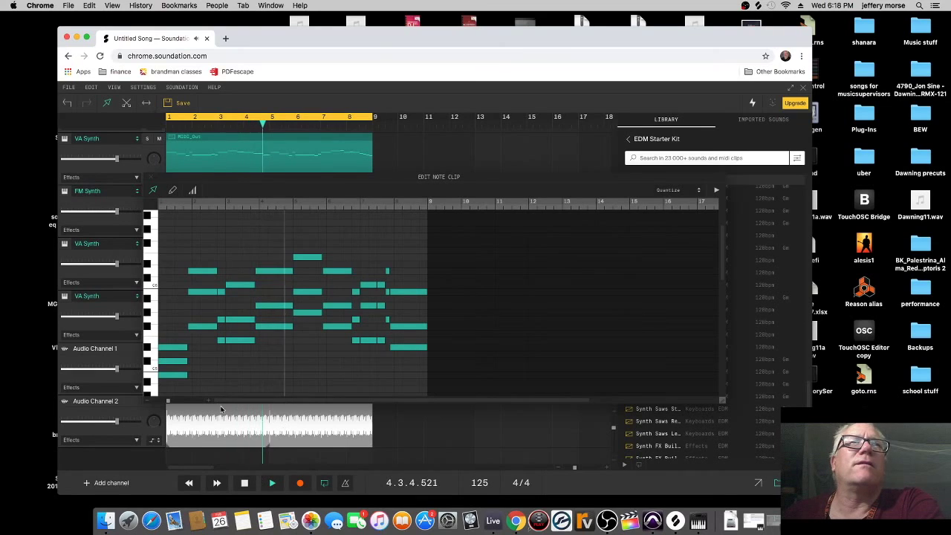
{"action": "left_click_drag", "start_coordinate": [312, 260], "coordinate": [310, 346]}
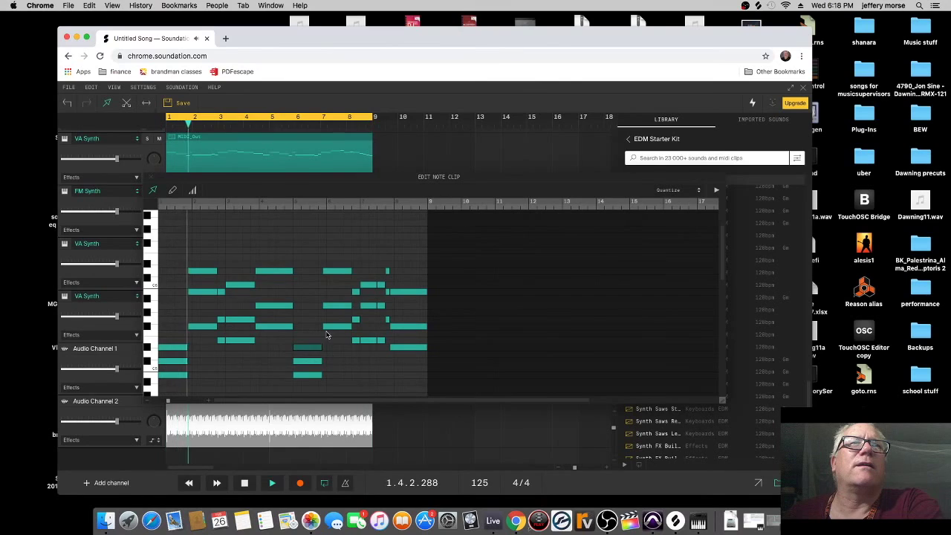
Raise the top note of the lowered chords at bars 1 and 5 to E5.
{"action": "double_click", "coordinate": [175, 361]}
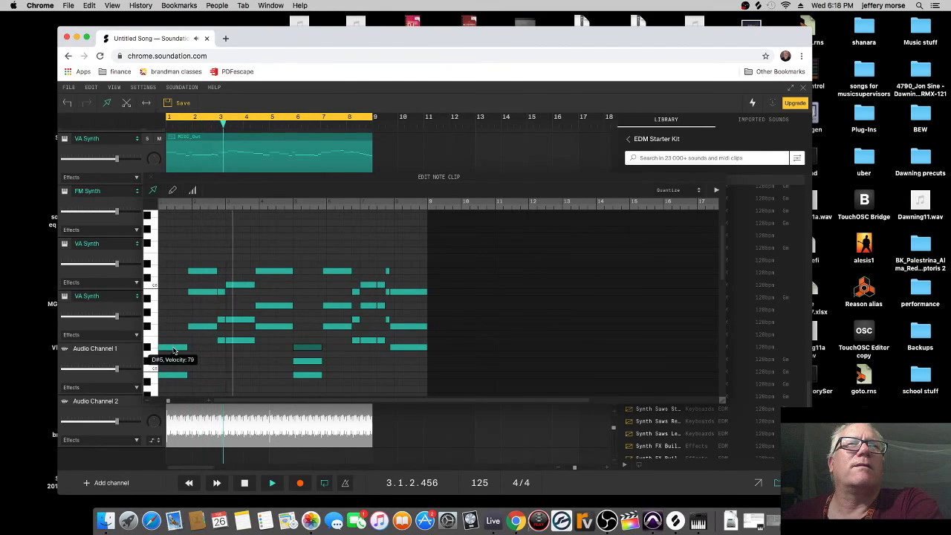
{"action": "left_click_drag", "start_coordinate": [173, 349], "coordinate": [174, 343]}
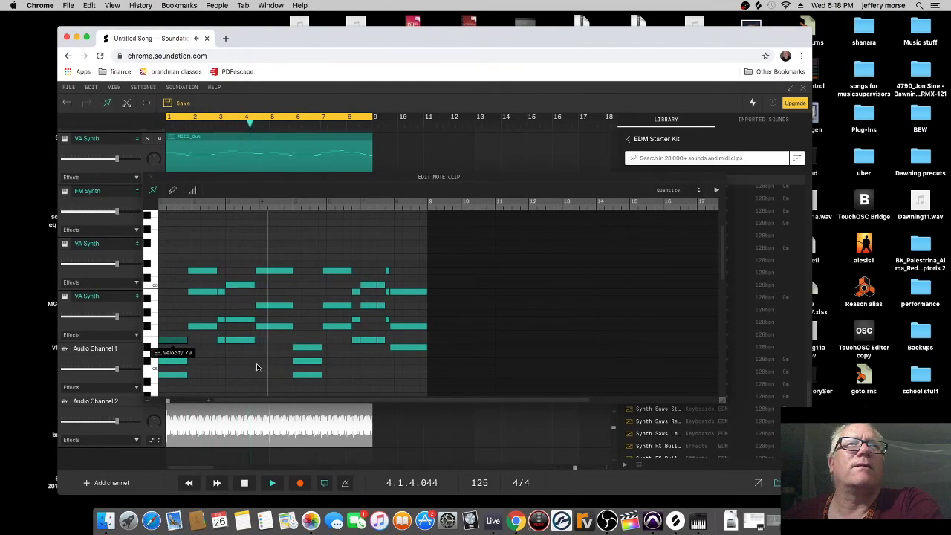
{"action": "left_click_drag", "start_coordinate": [300, 358], "coordinate": [299, 352]}
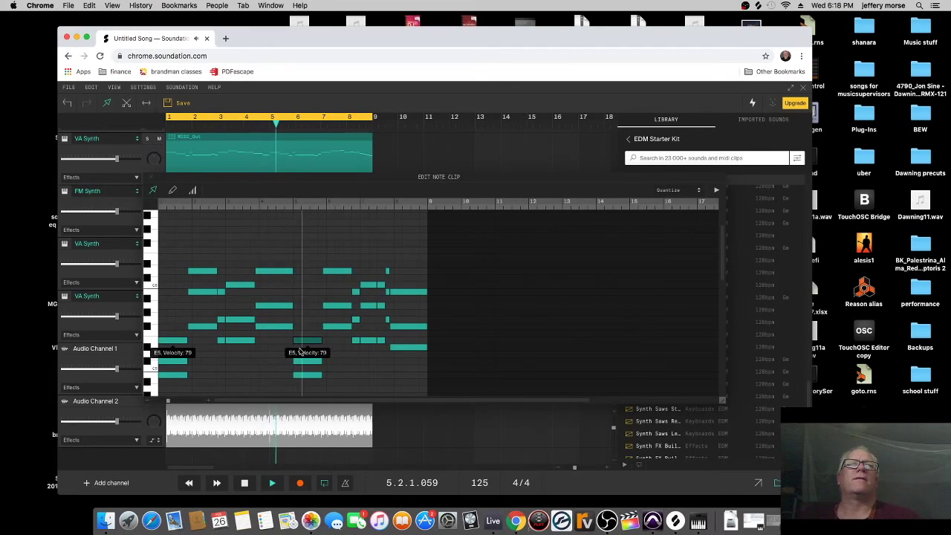